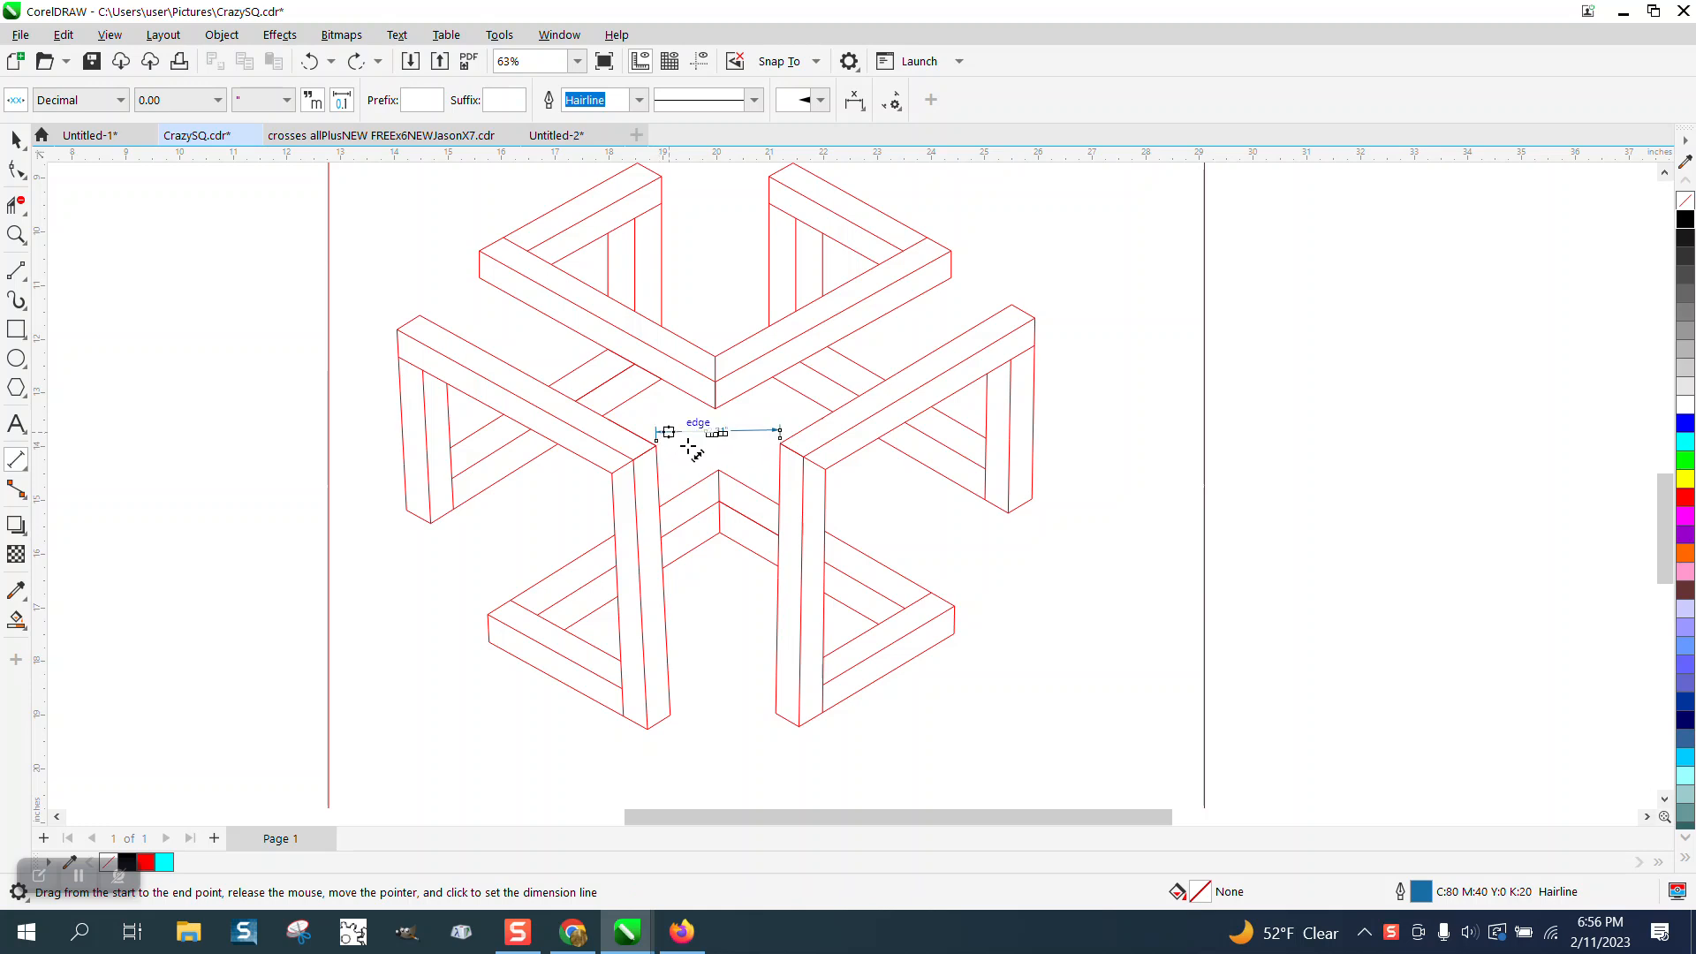
- Dimension the gap between the inner edges of the two front legs at their lower ends
left_click_drag(776, 716, 670, 709)
left_click(698, 657)
left_click(16, 234)
left_click_drag(668, 421, 832, 707)
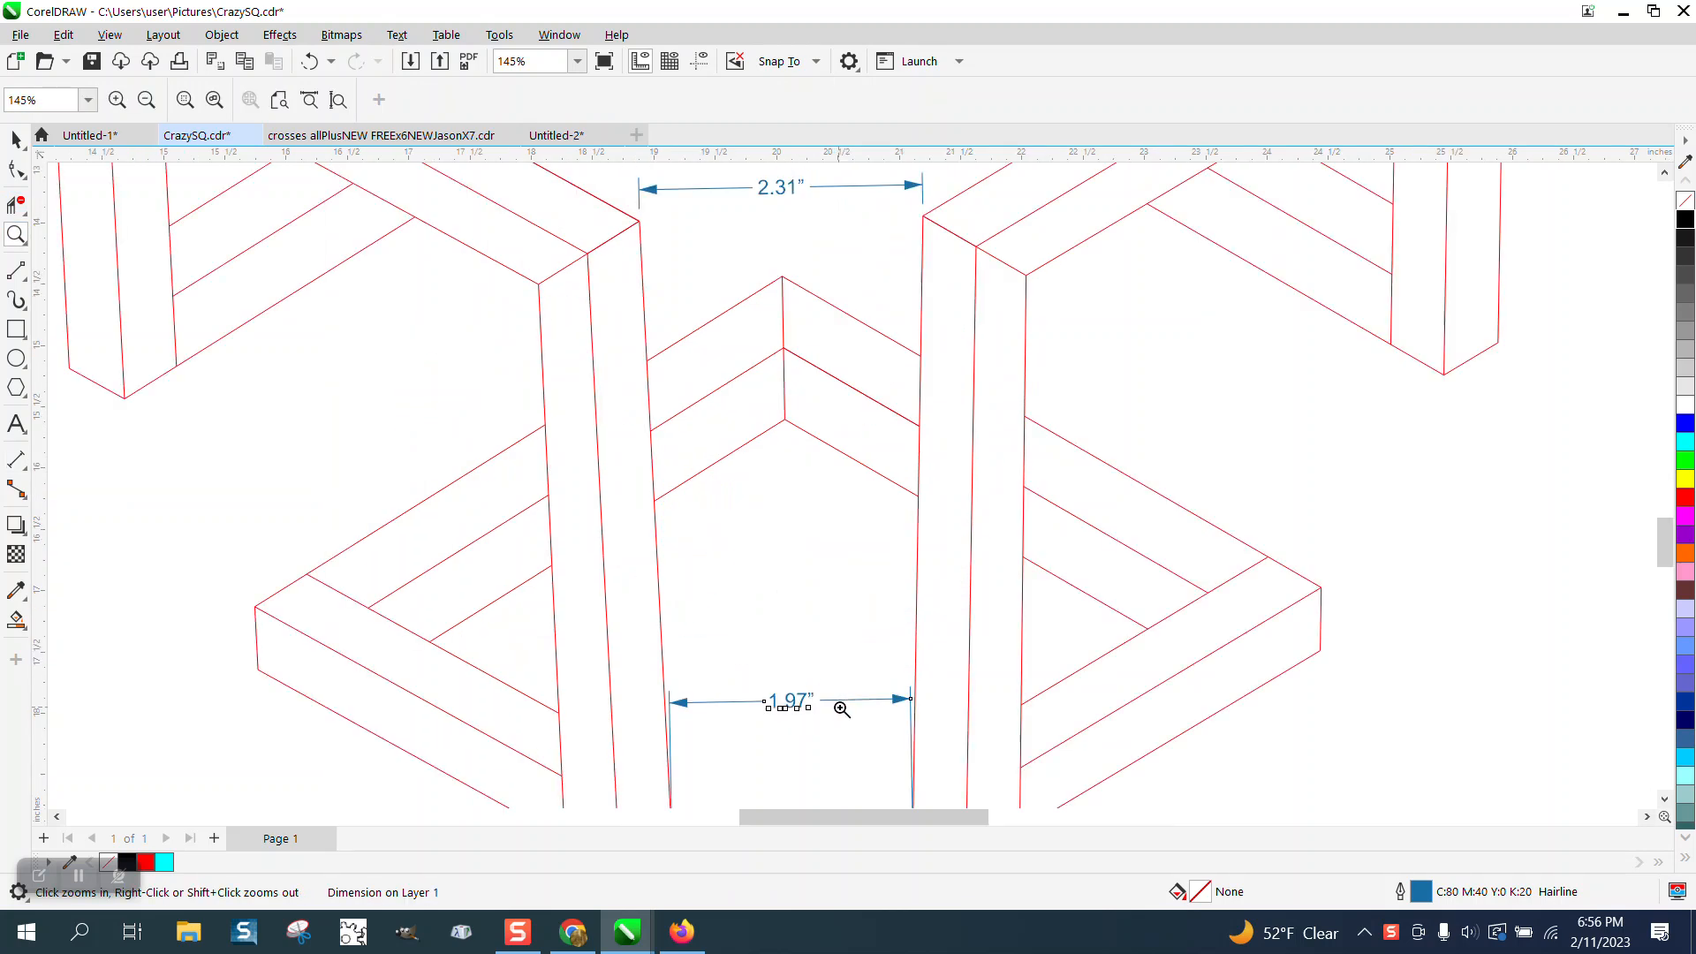
scroll(795, 618, "down", 3)
scroll(789, 565, "down", 1)
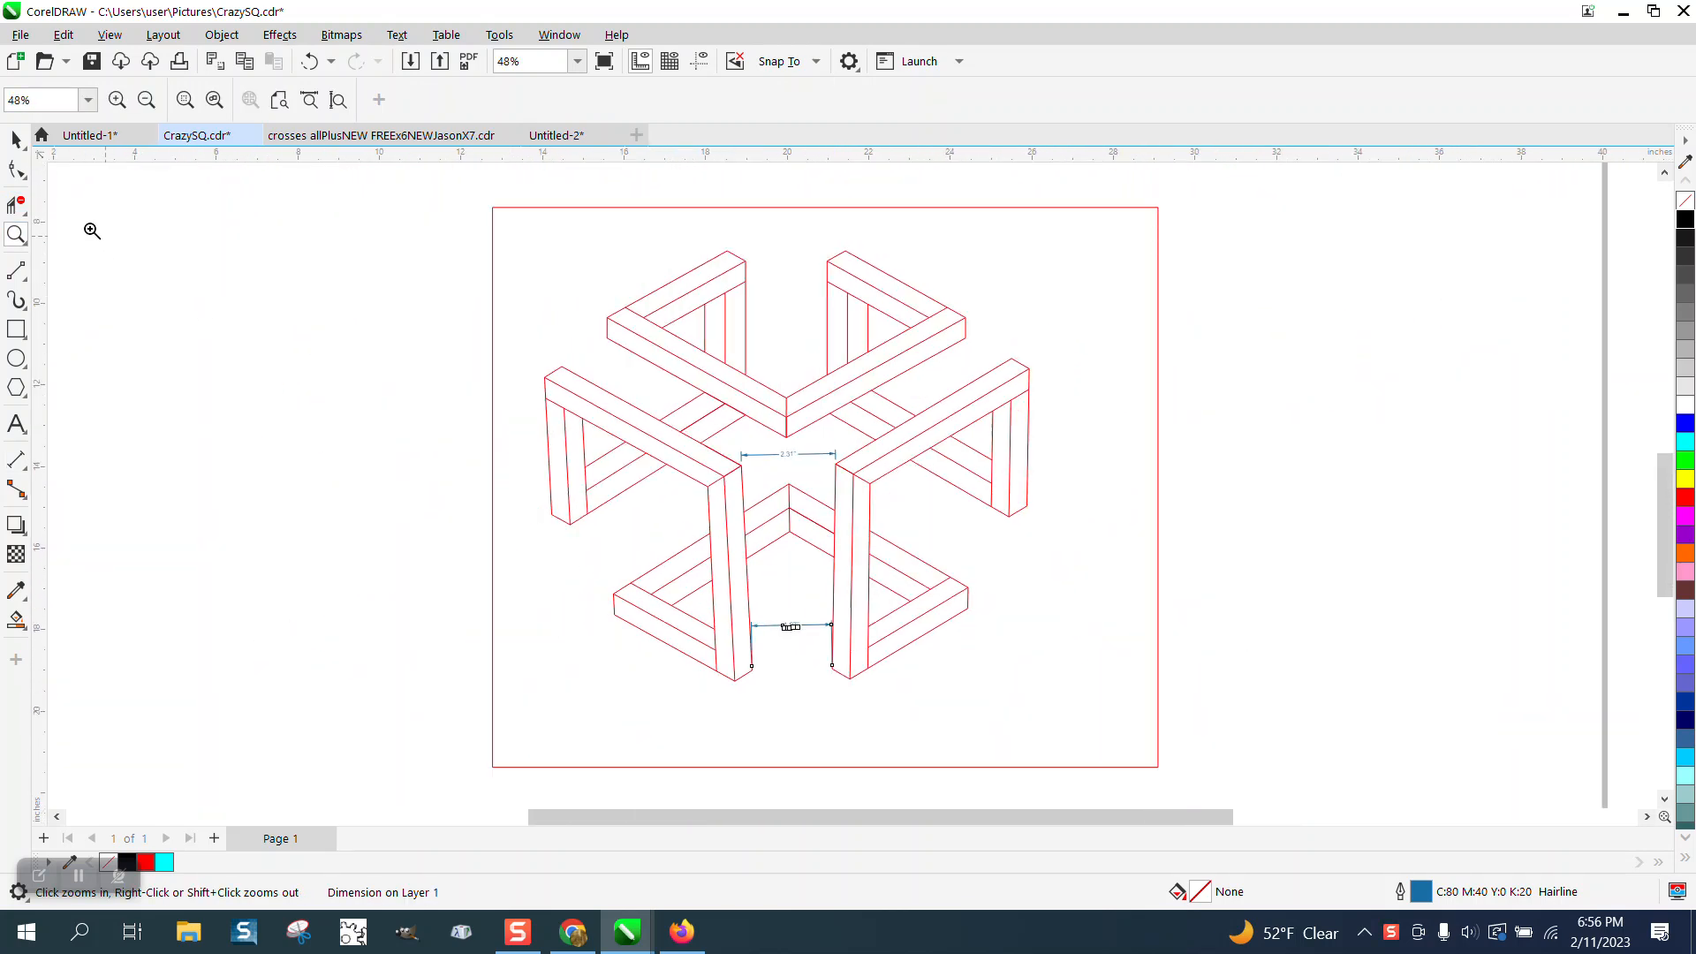
- Delete the dimension lines at the upper and lower ends of the gap between the two front legs
left_click(16, 139)
left_click(795, 463)
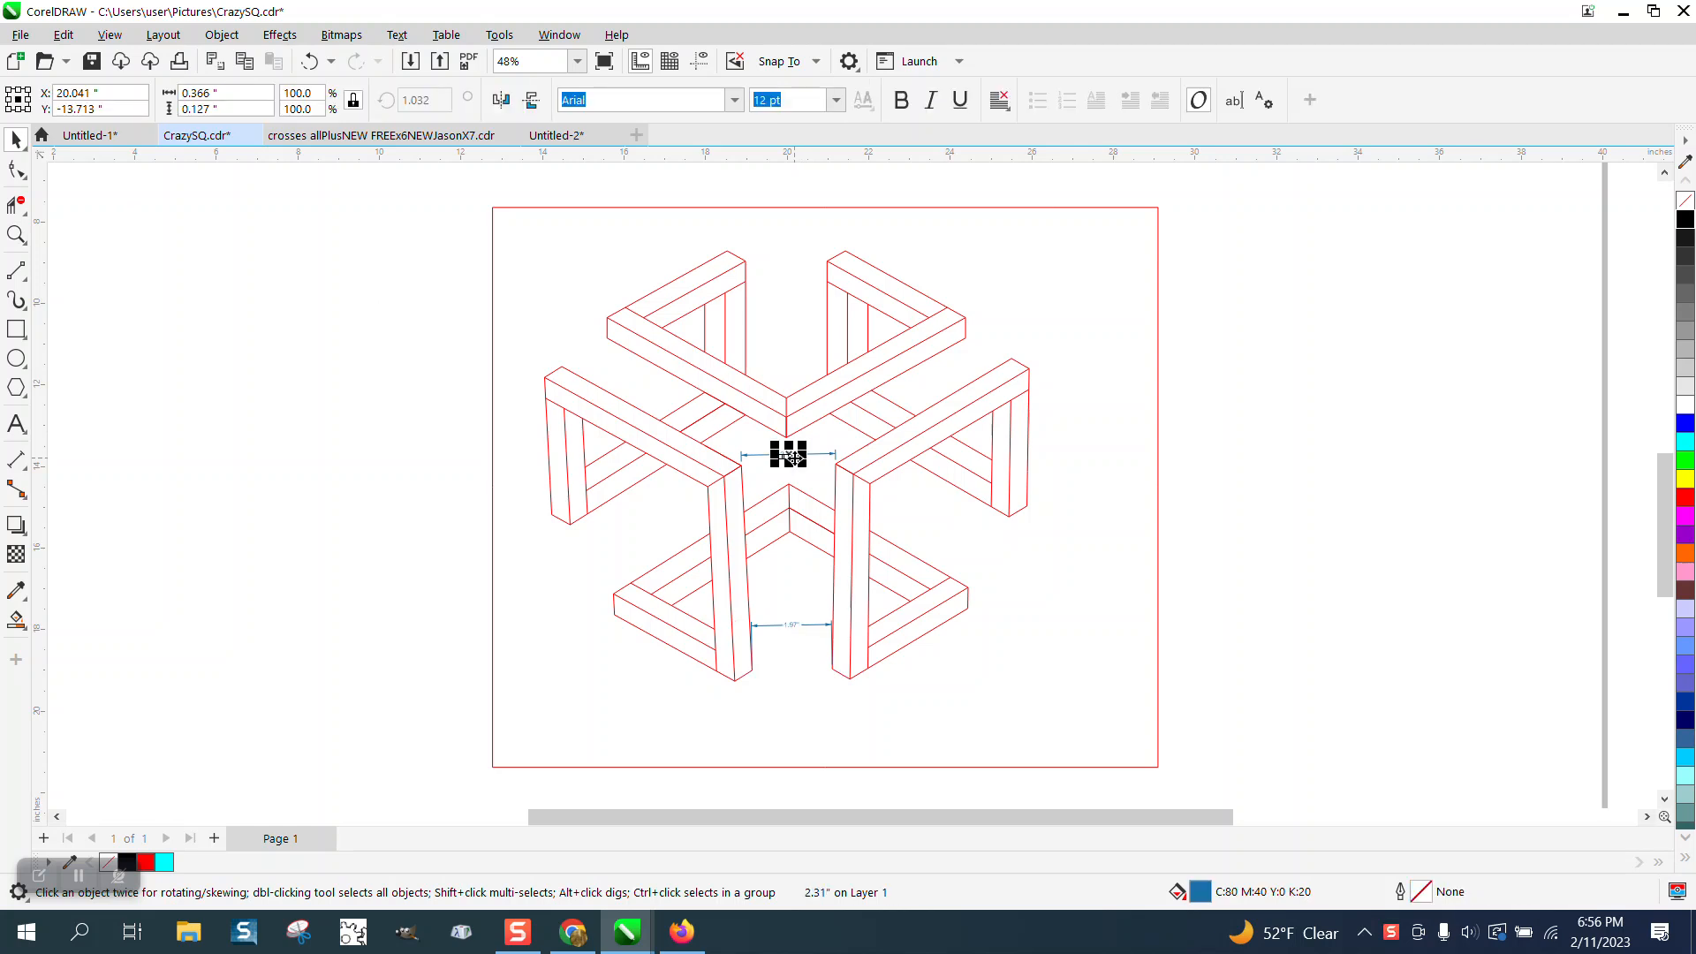
key("Delete")
left_click(804, 622)
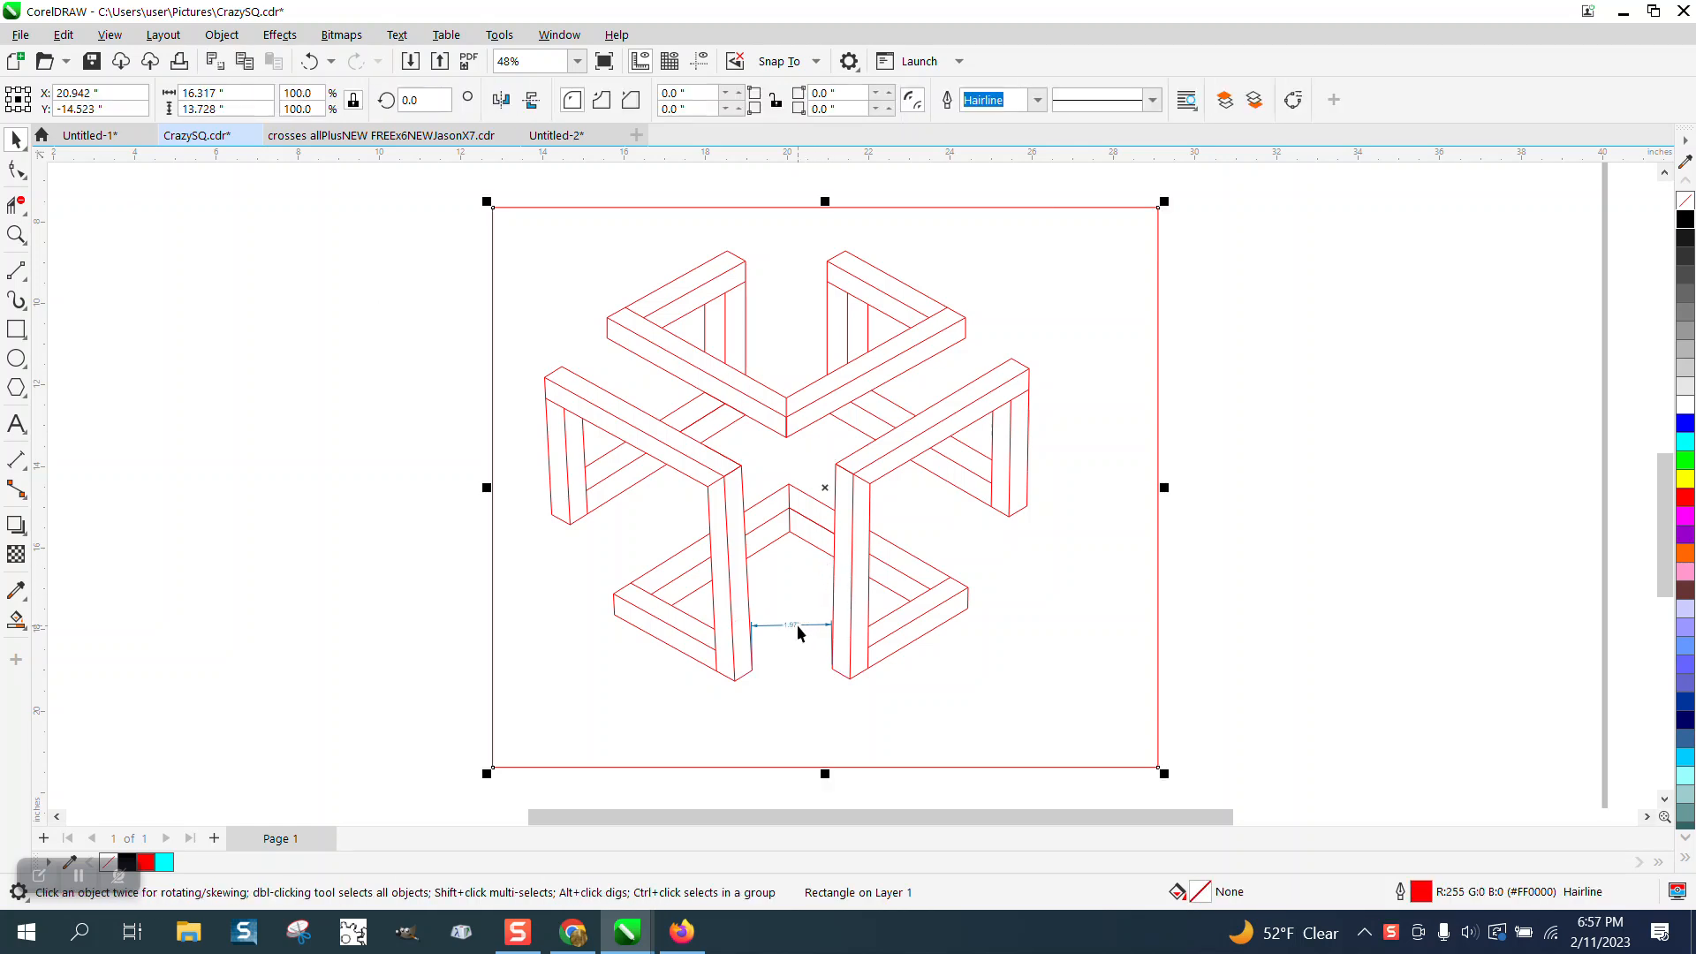
left_click(792, 624)
key("Delete")
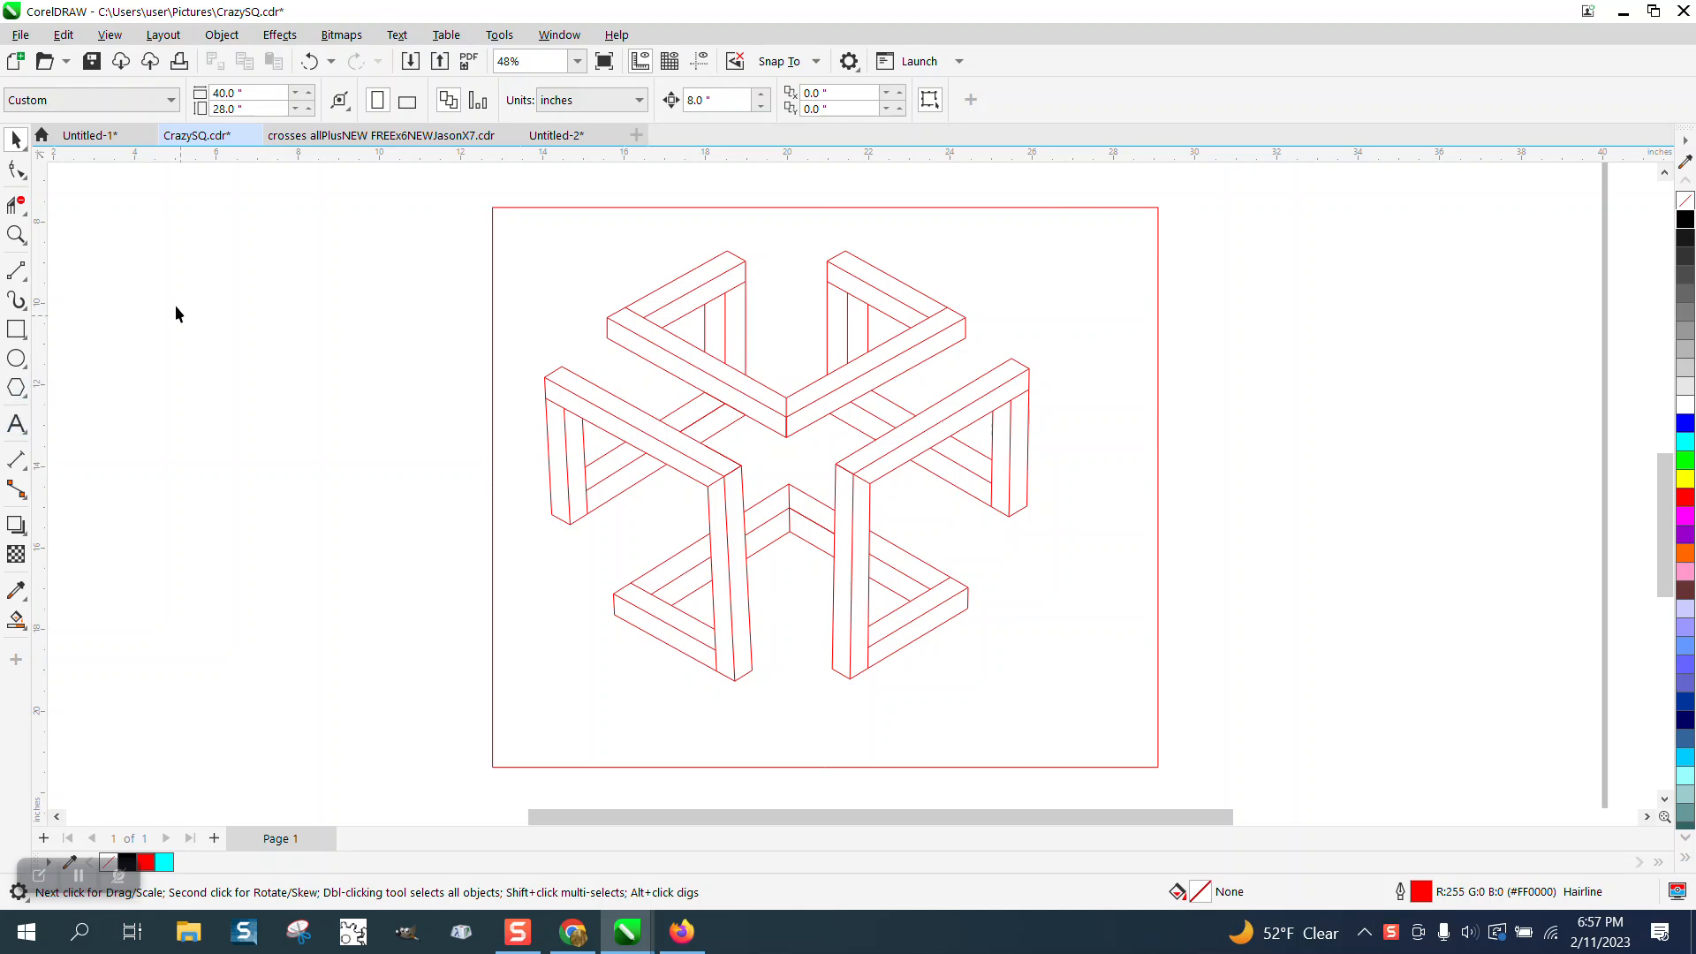
- Try filling the outer band of the lower-left frame with cyan using Smart Fill, and undo each fill
left_click(16, 620)
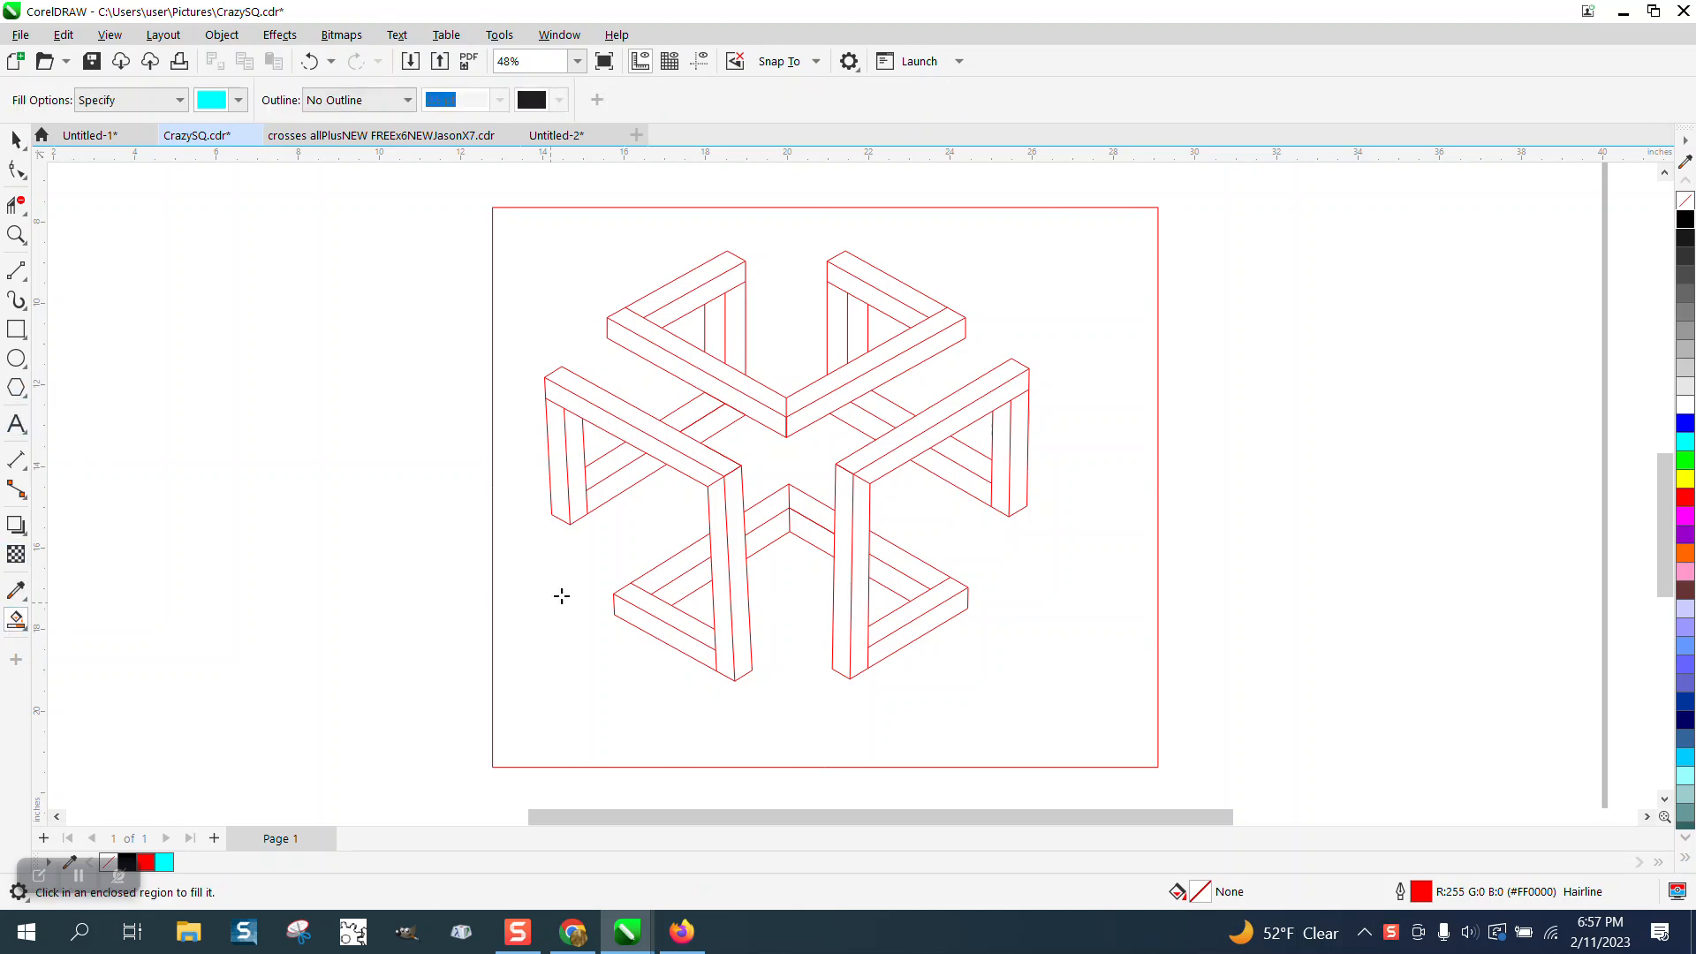
left_click(678, 571)
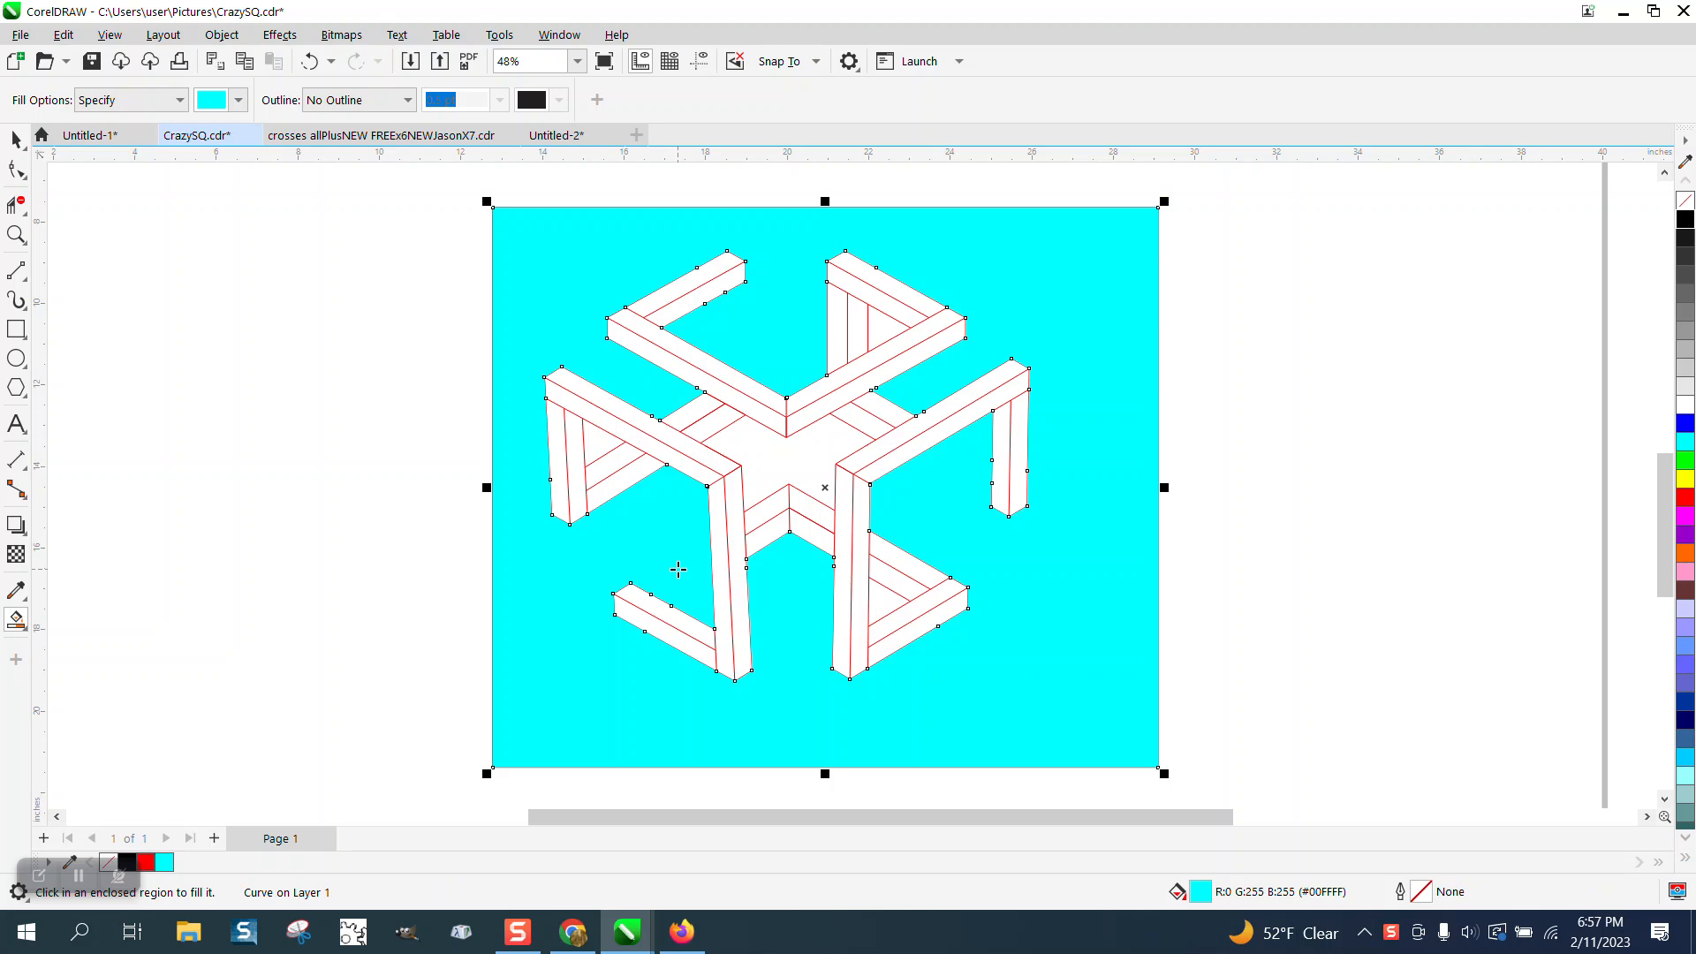
left_click(309, 61)
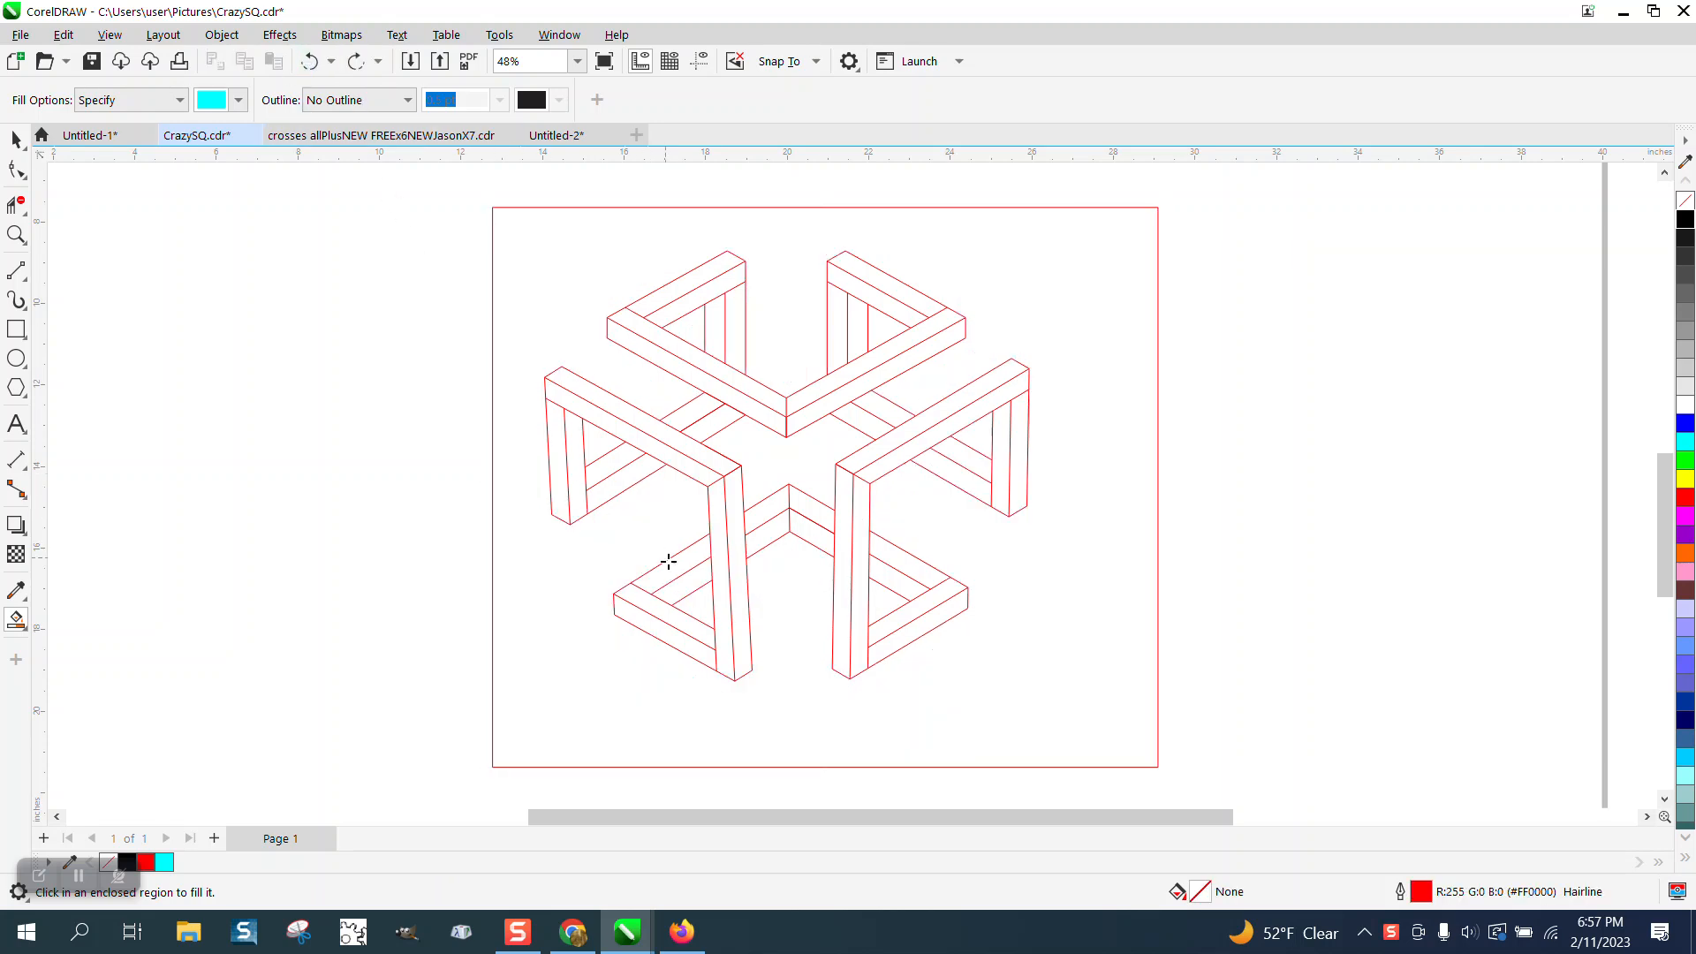
left_click(689, 581)
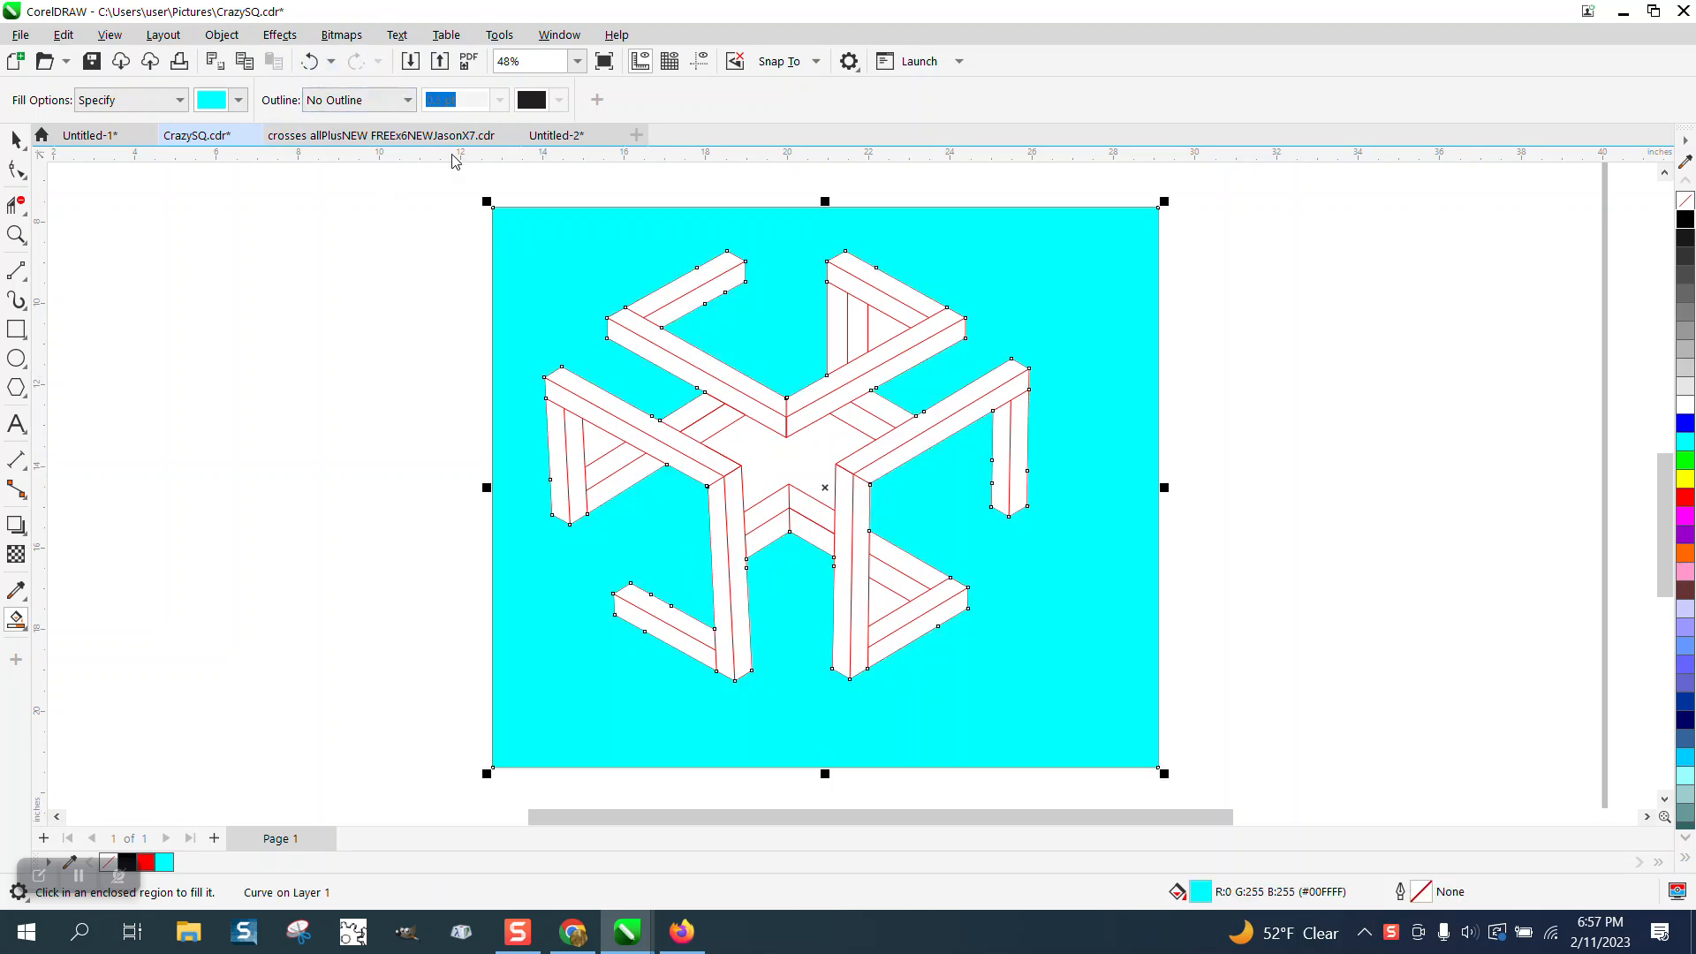
key("ctrl+z")
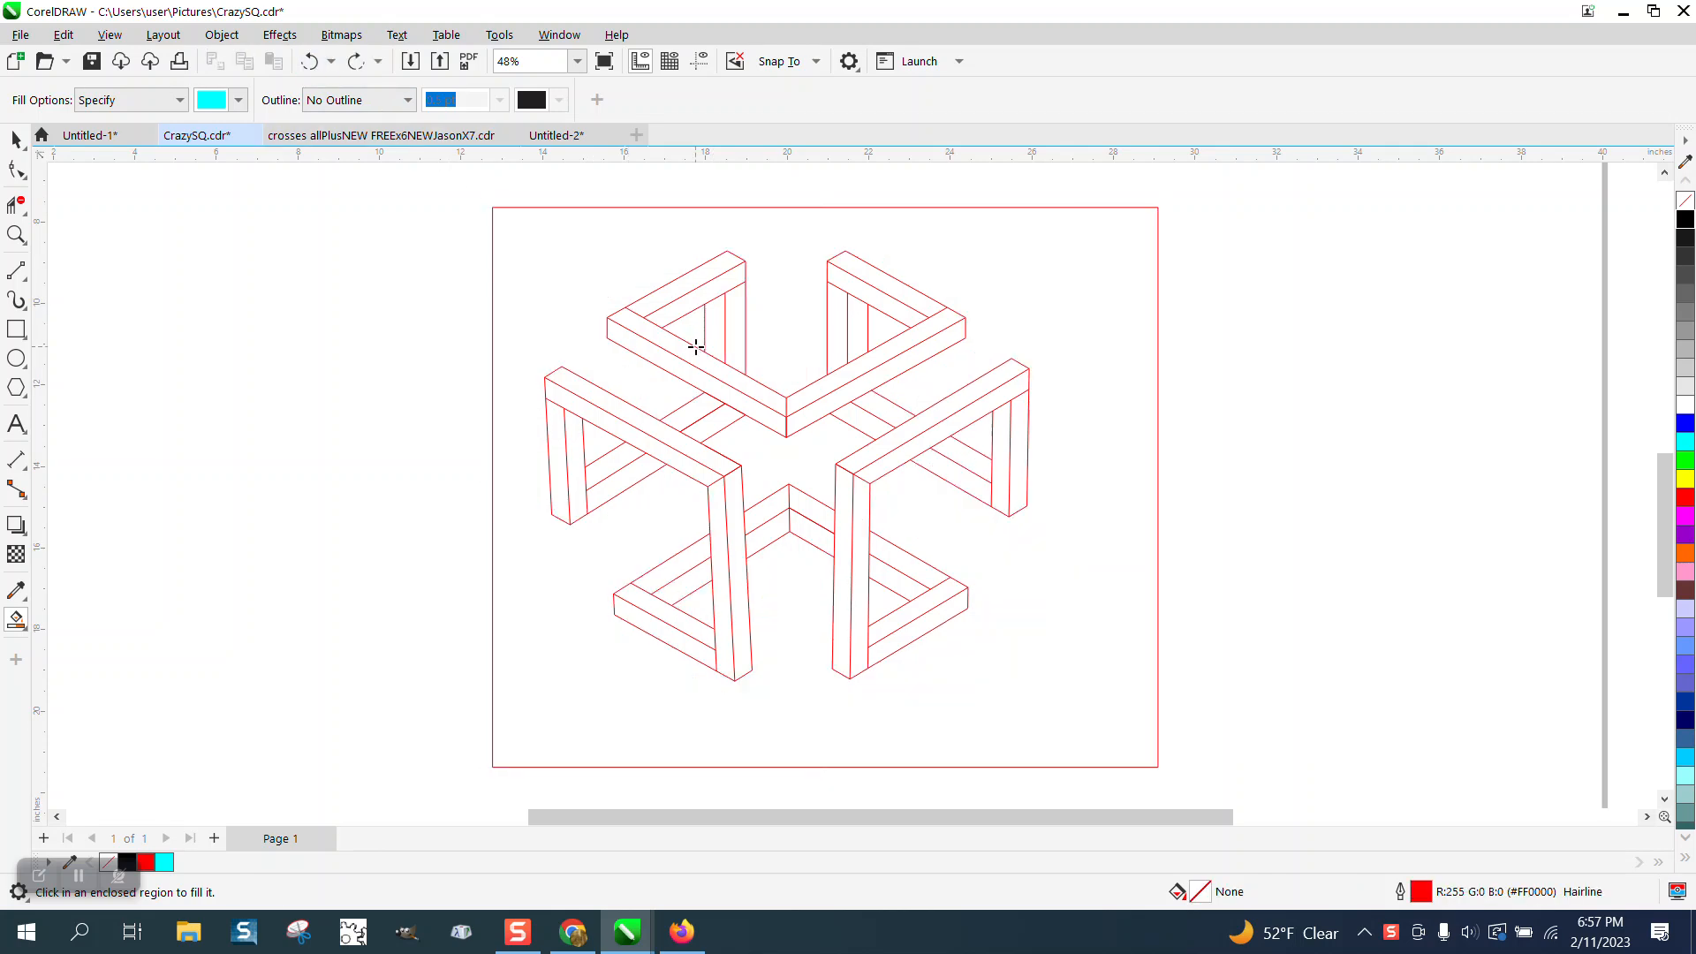
- Try filling the two upper strips of the top V-shaped beam with cyan, and undo both fills
left_click(697, 355)
left_click(823, 386)
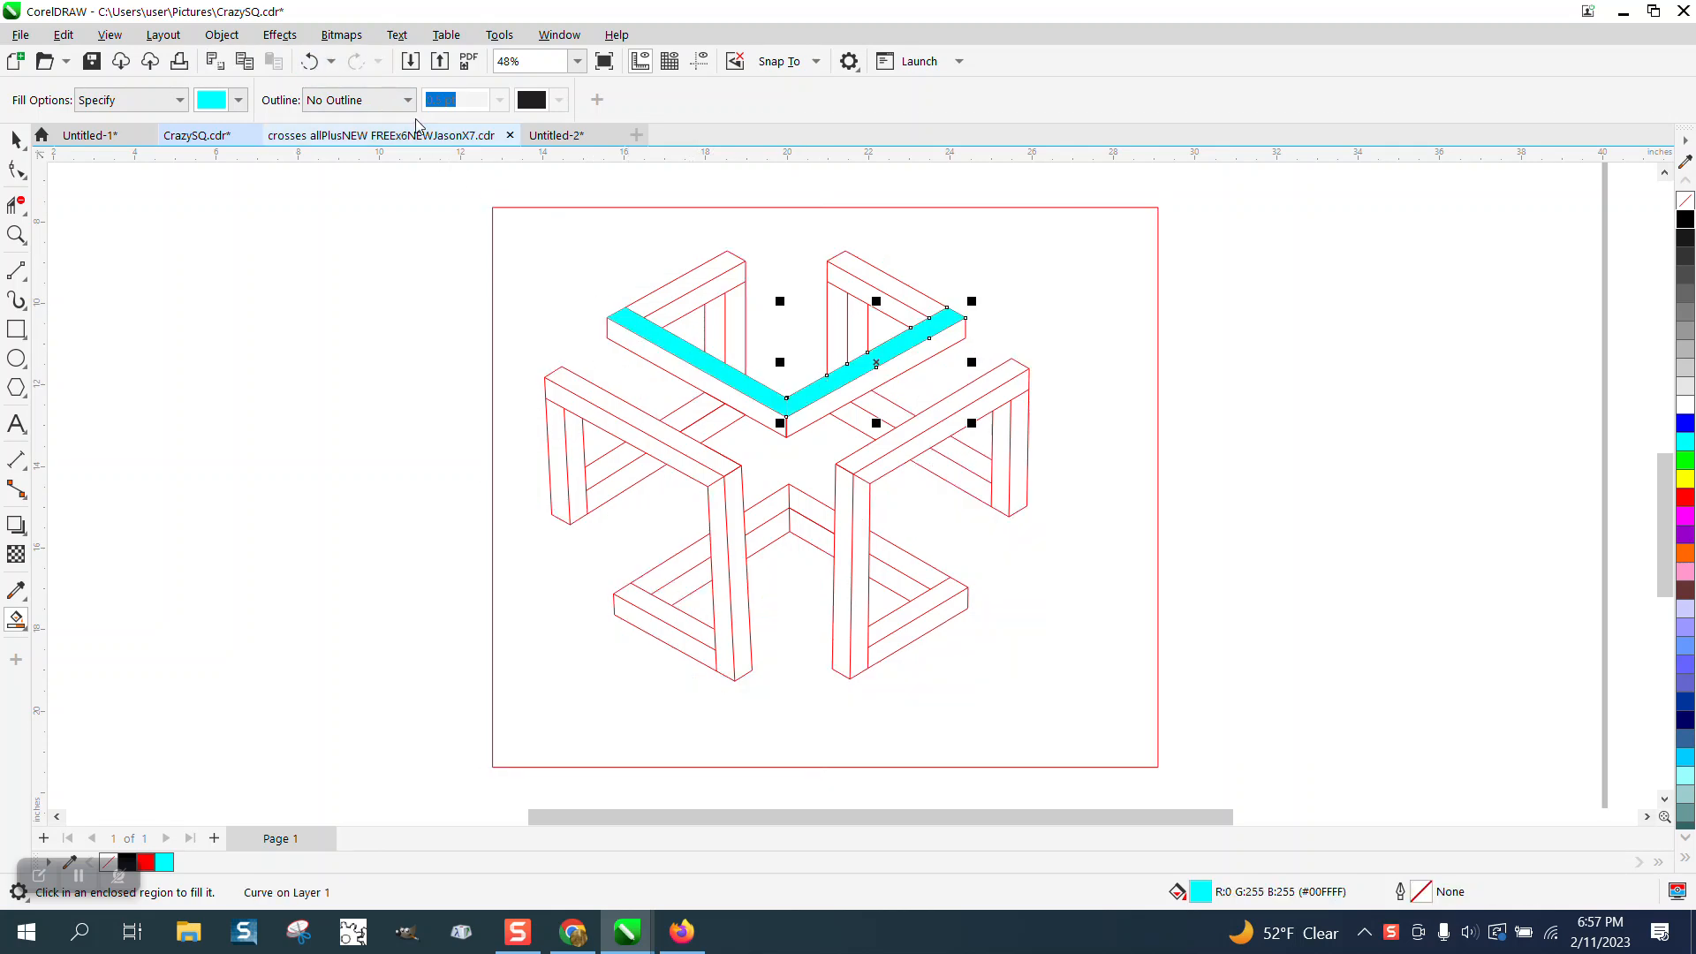
left_click(311, 62)
left_click(310, 61)
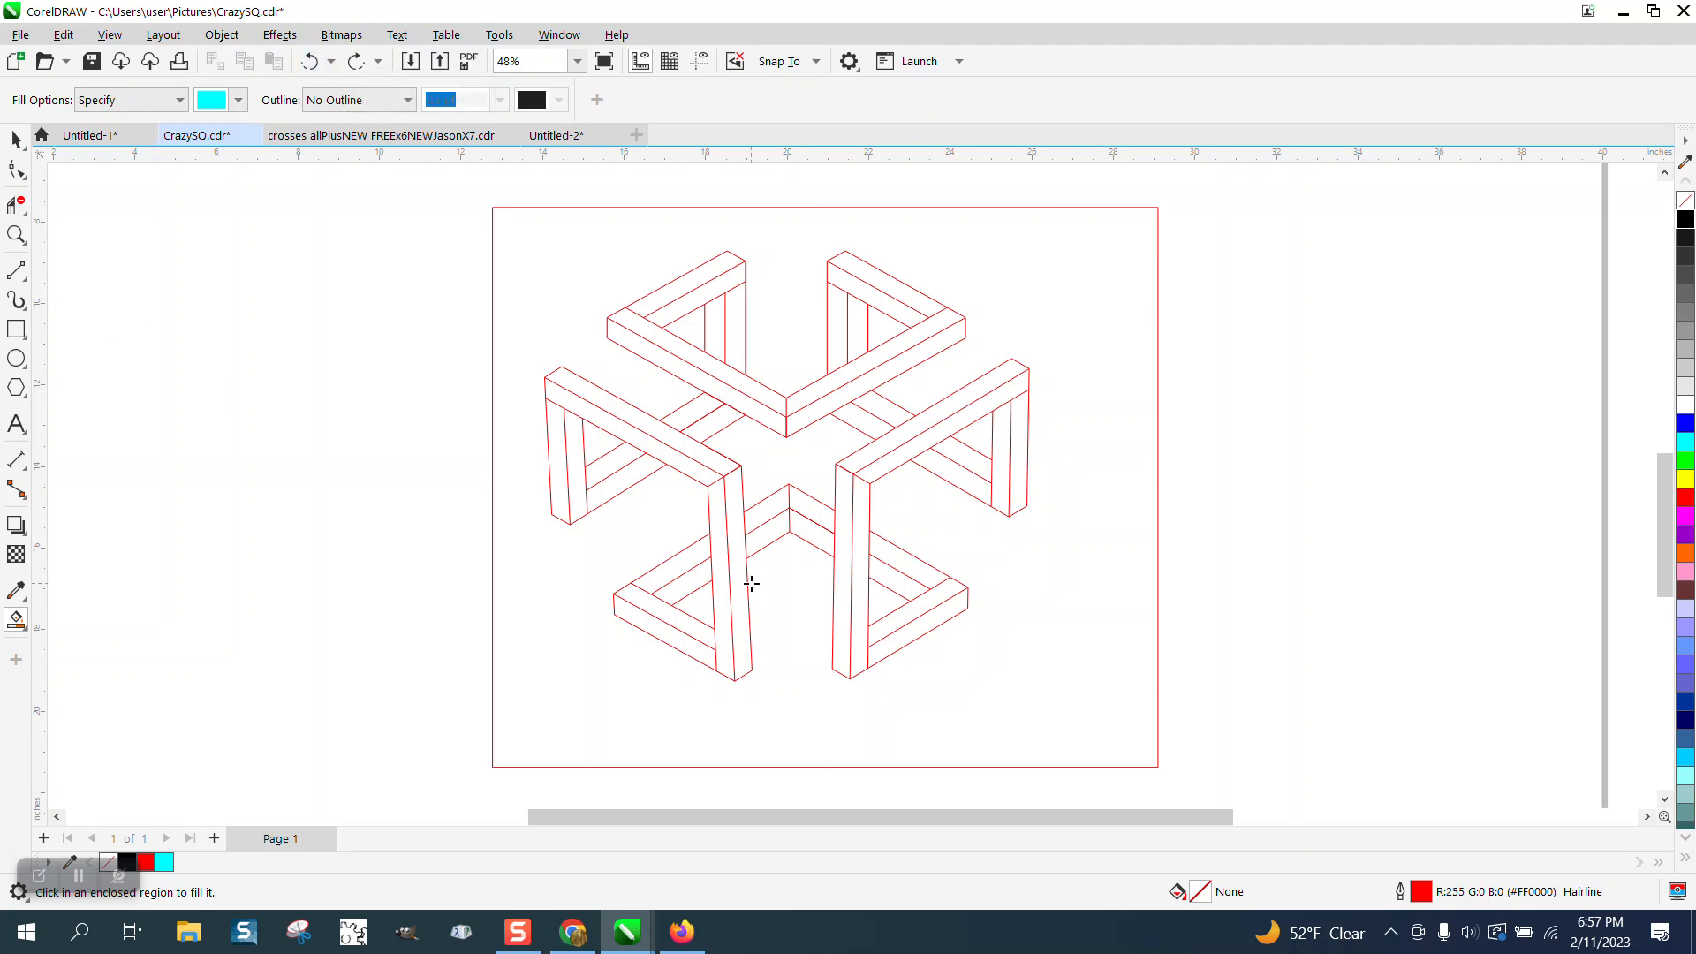
- Ungroup all objects in the impossible-cube line drawing and deselect the lines
left_click(16, 234)
left_click_drag(606, 480, 886, 679)
left_click(16, 139)
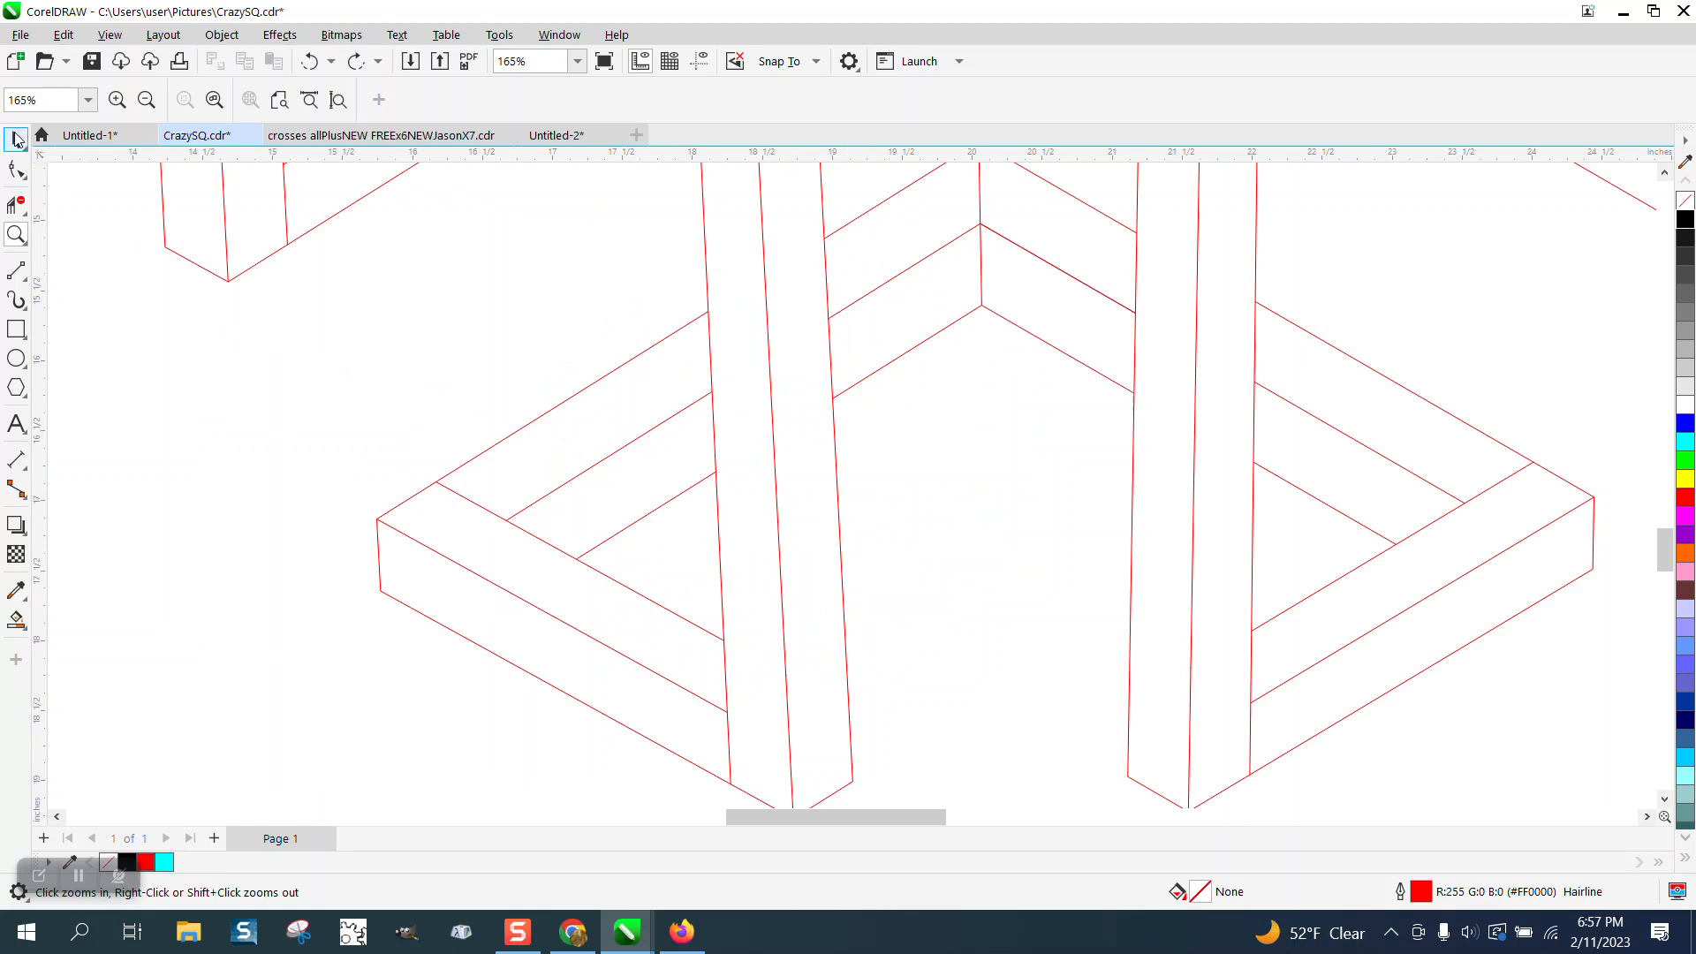
left_click(659, 343)
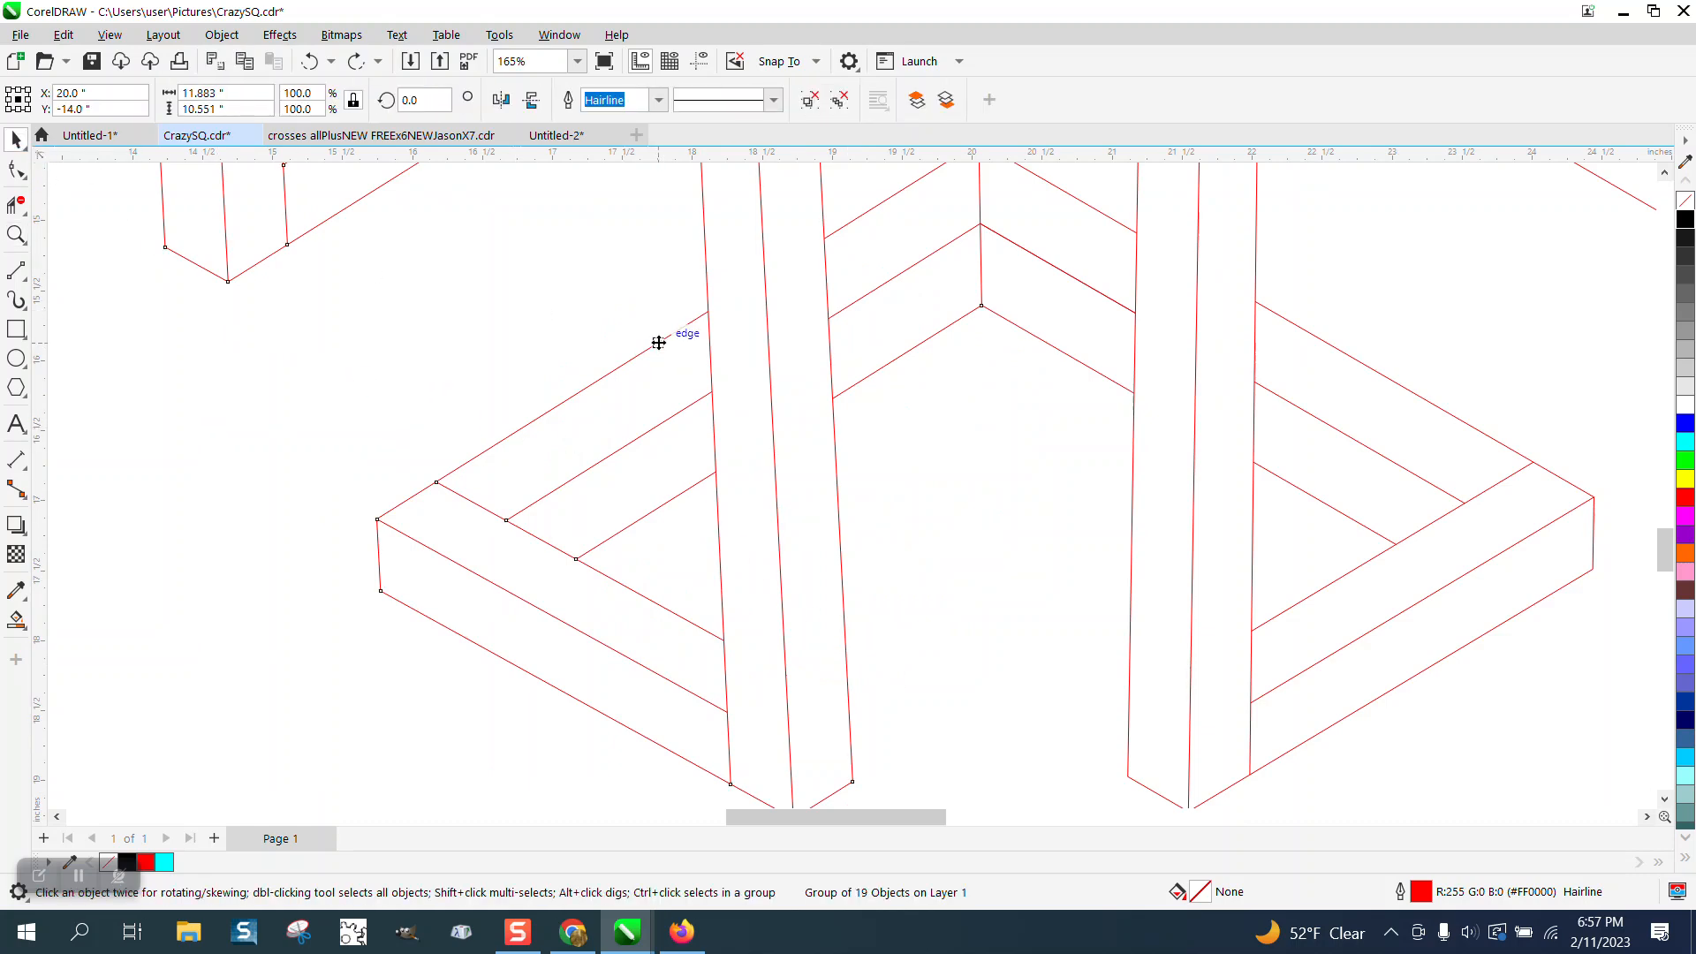
left_click(222, 34)
mouse_move(301, 385)
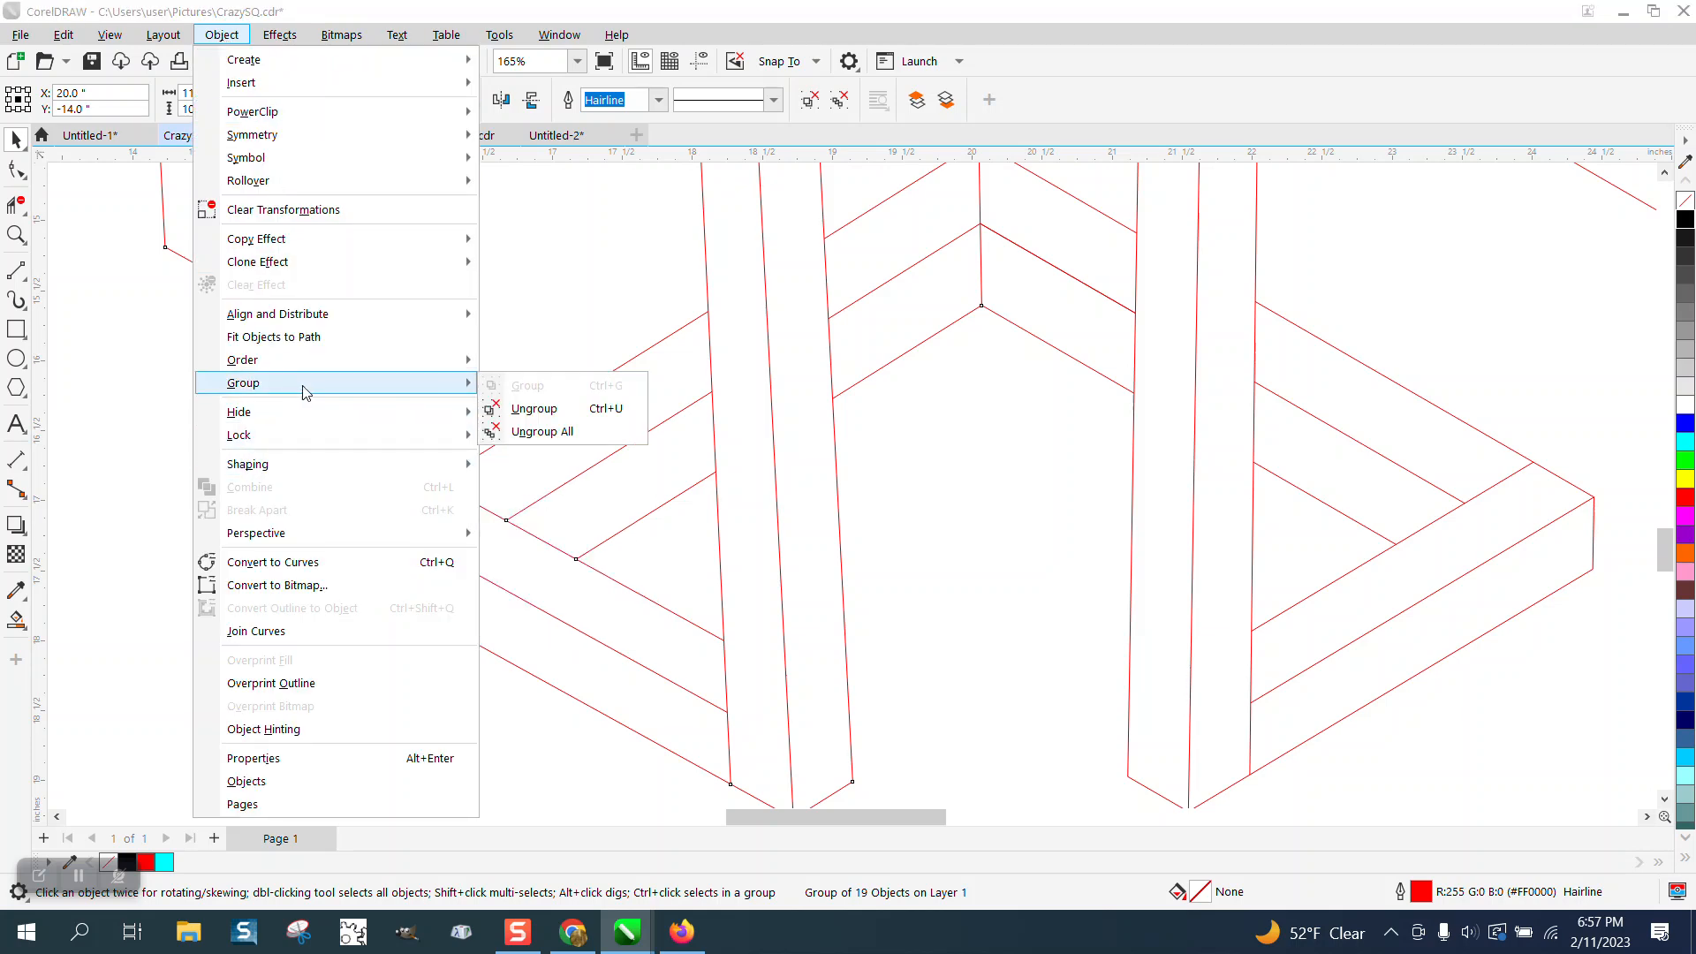
left_click(535, 433)
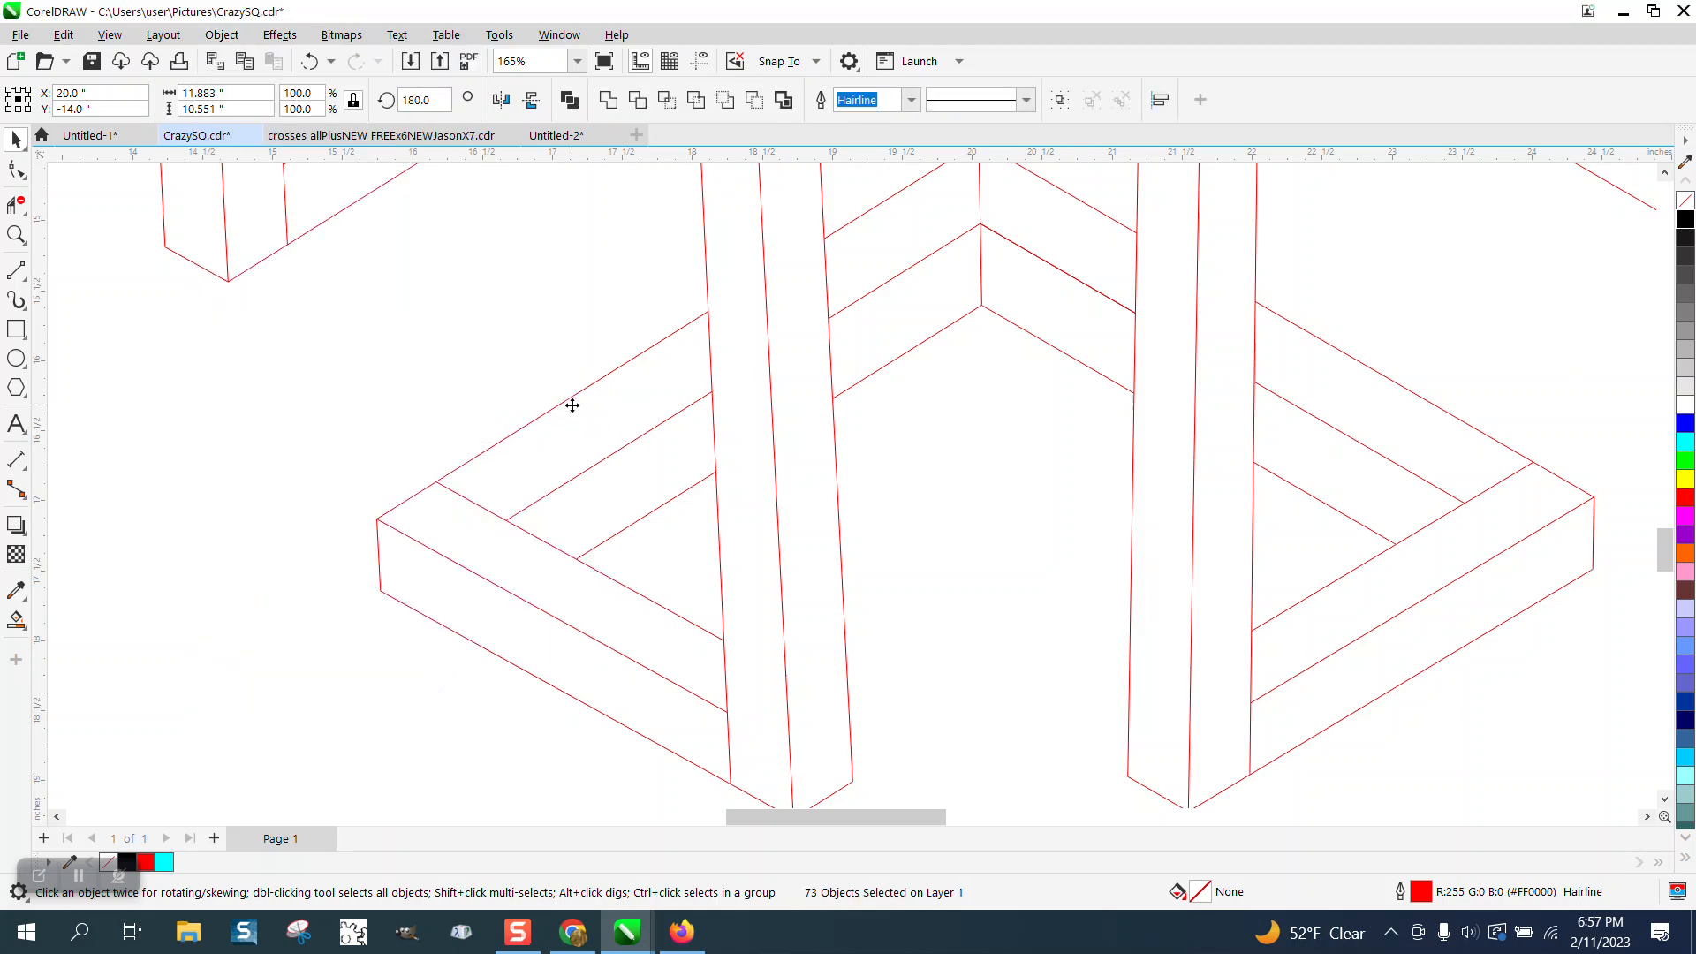
left_click(379, 380)
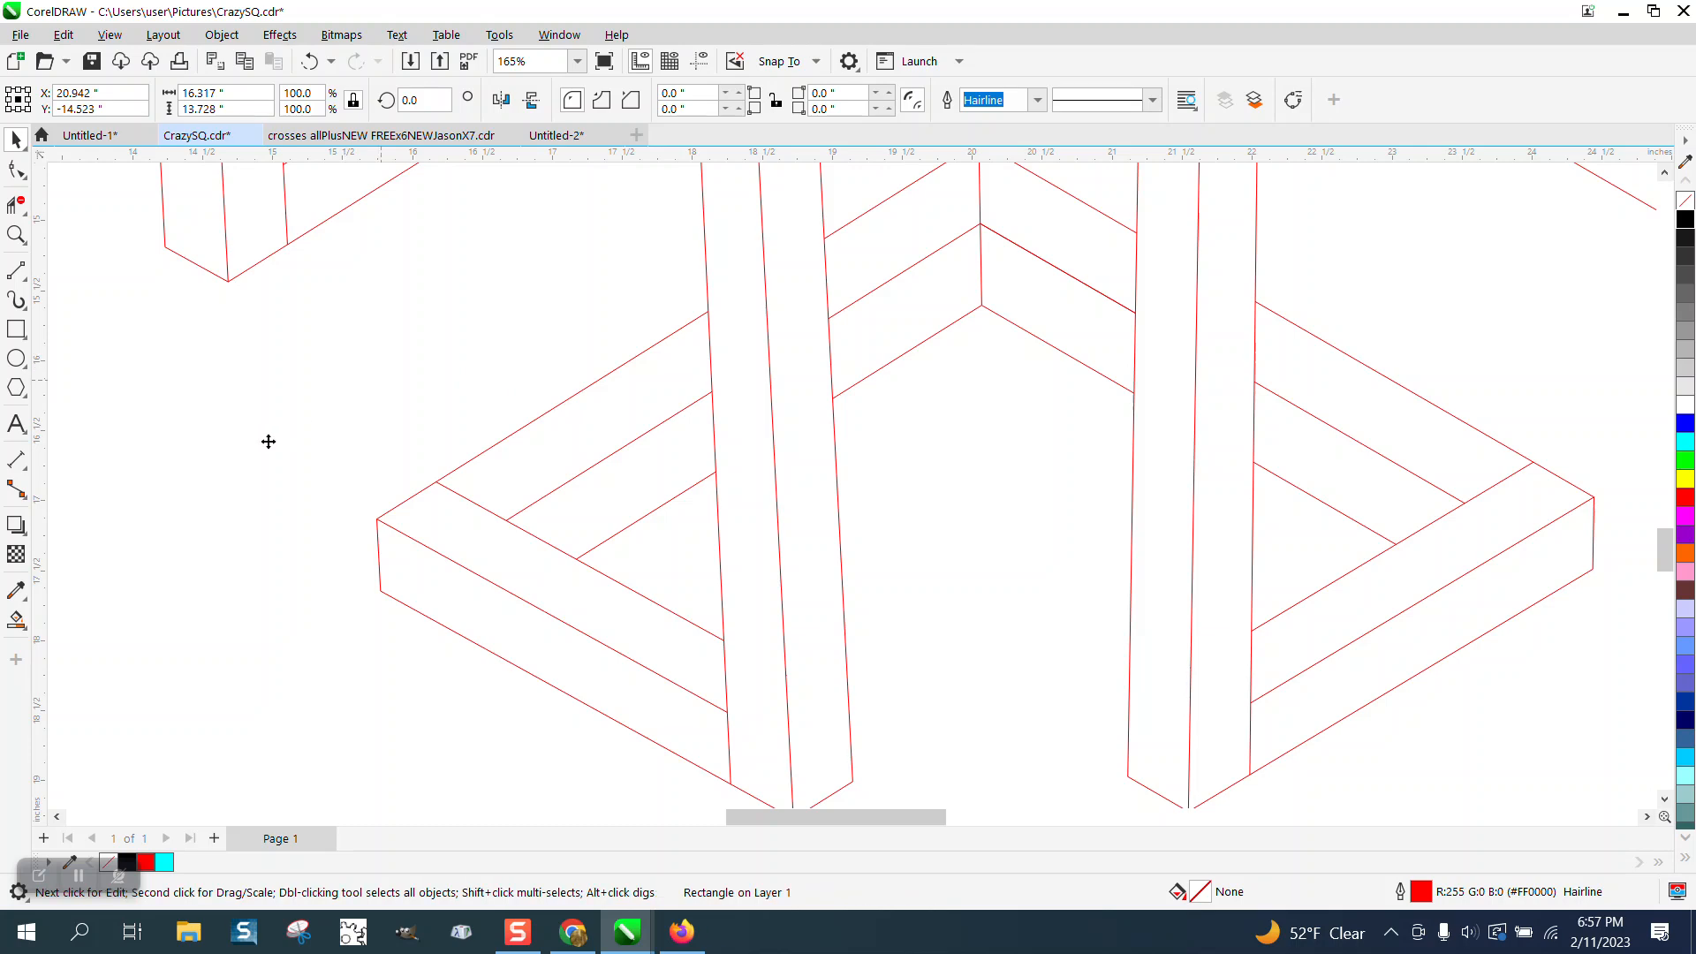
- Try moving the outer diagonal line of the lower-left frame away from the drawing, and undo the move
left_click(508, 438)
left_click_drag(506, 437, 295, 437)
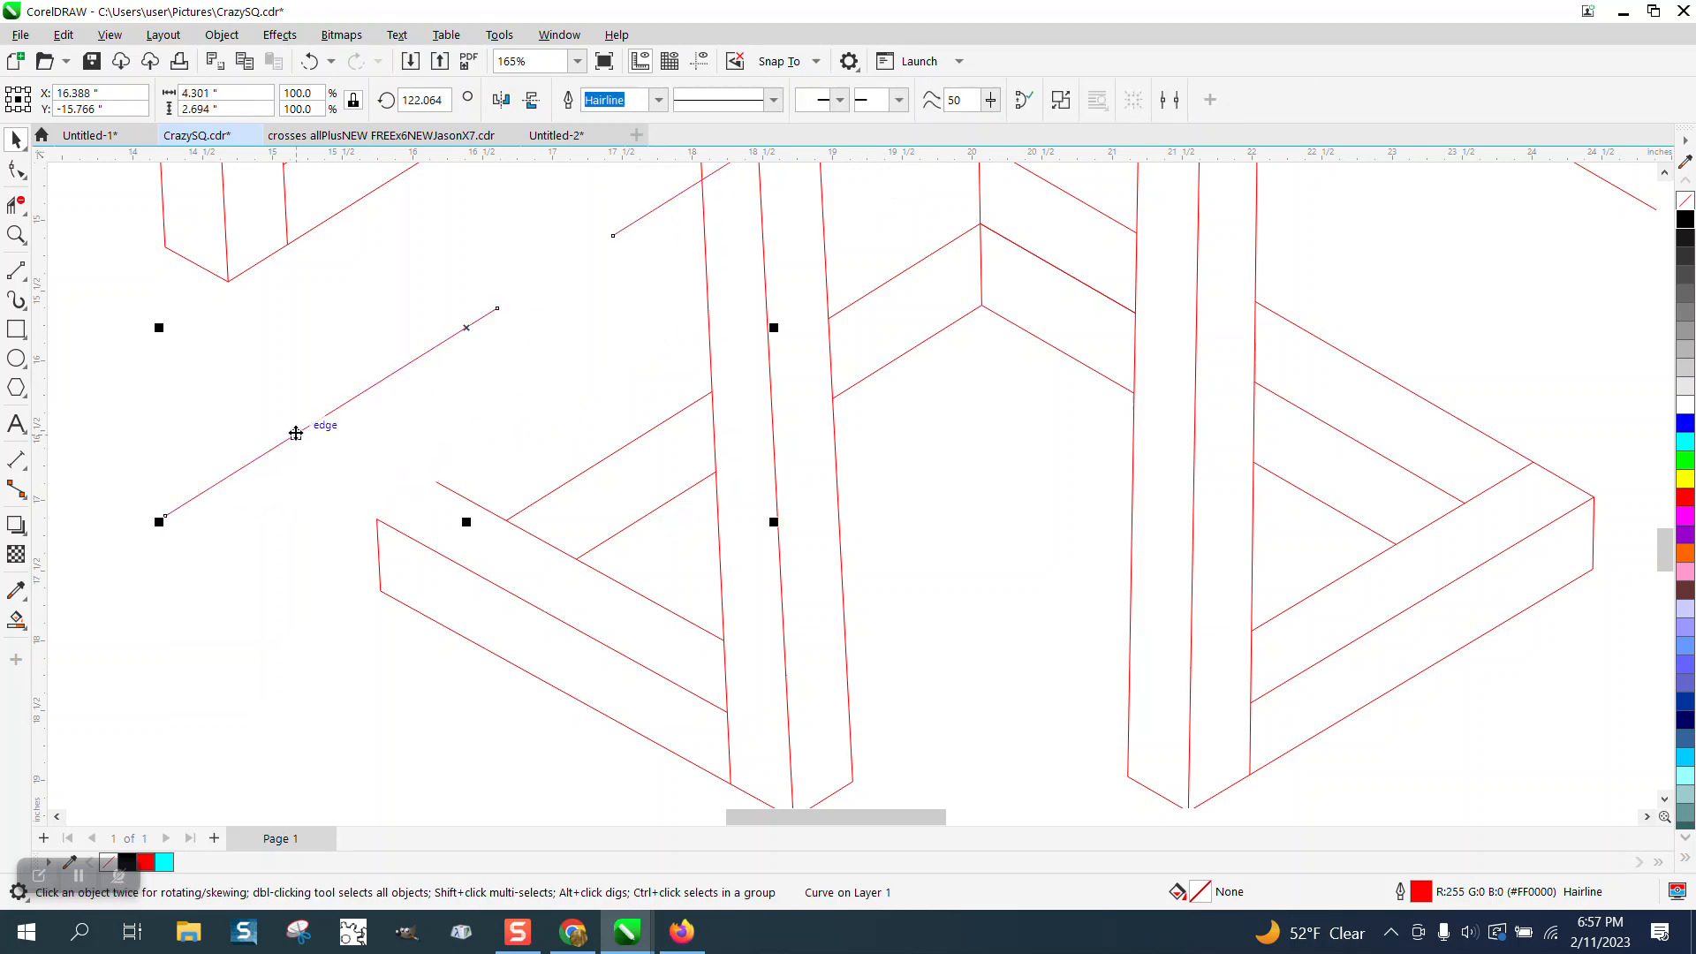
left_click(310, 61)
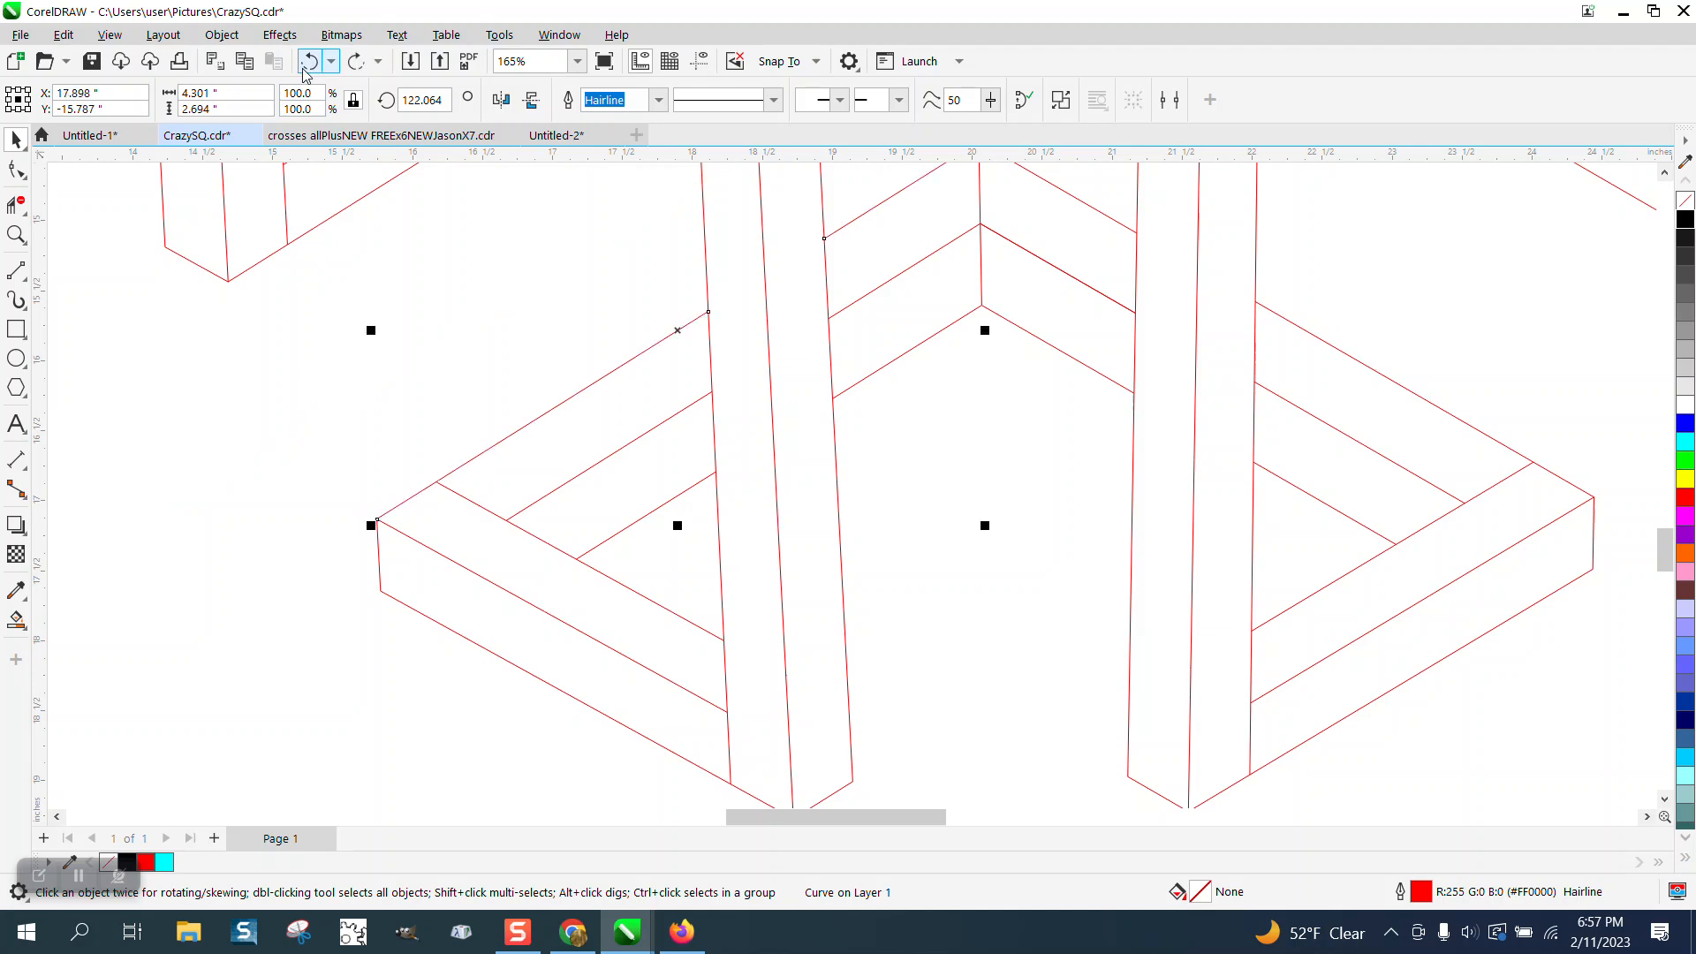
- Extend the end node of the lower-left frame's outer diagonal line slightly past the left front leg's outer edge
left_click(16, 169)
left_click(16, 234)
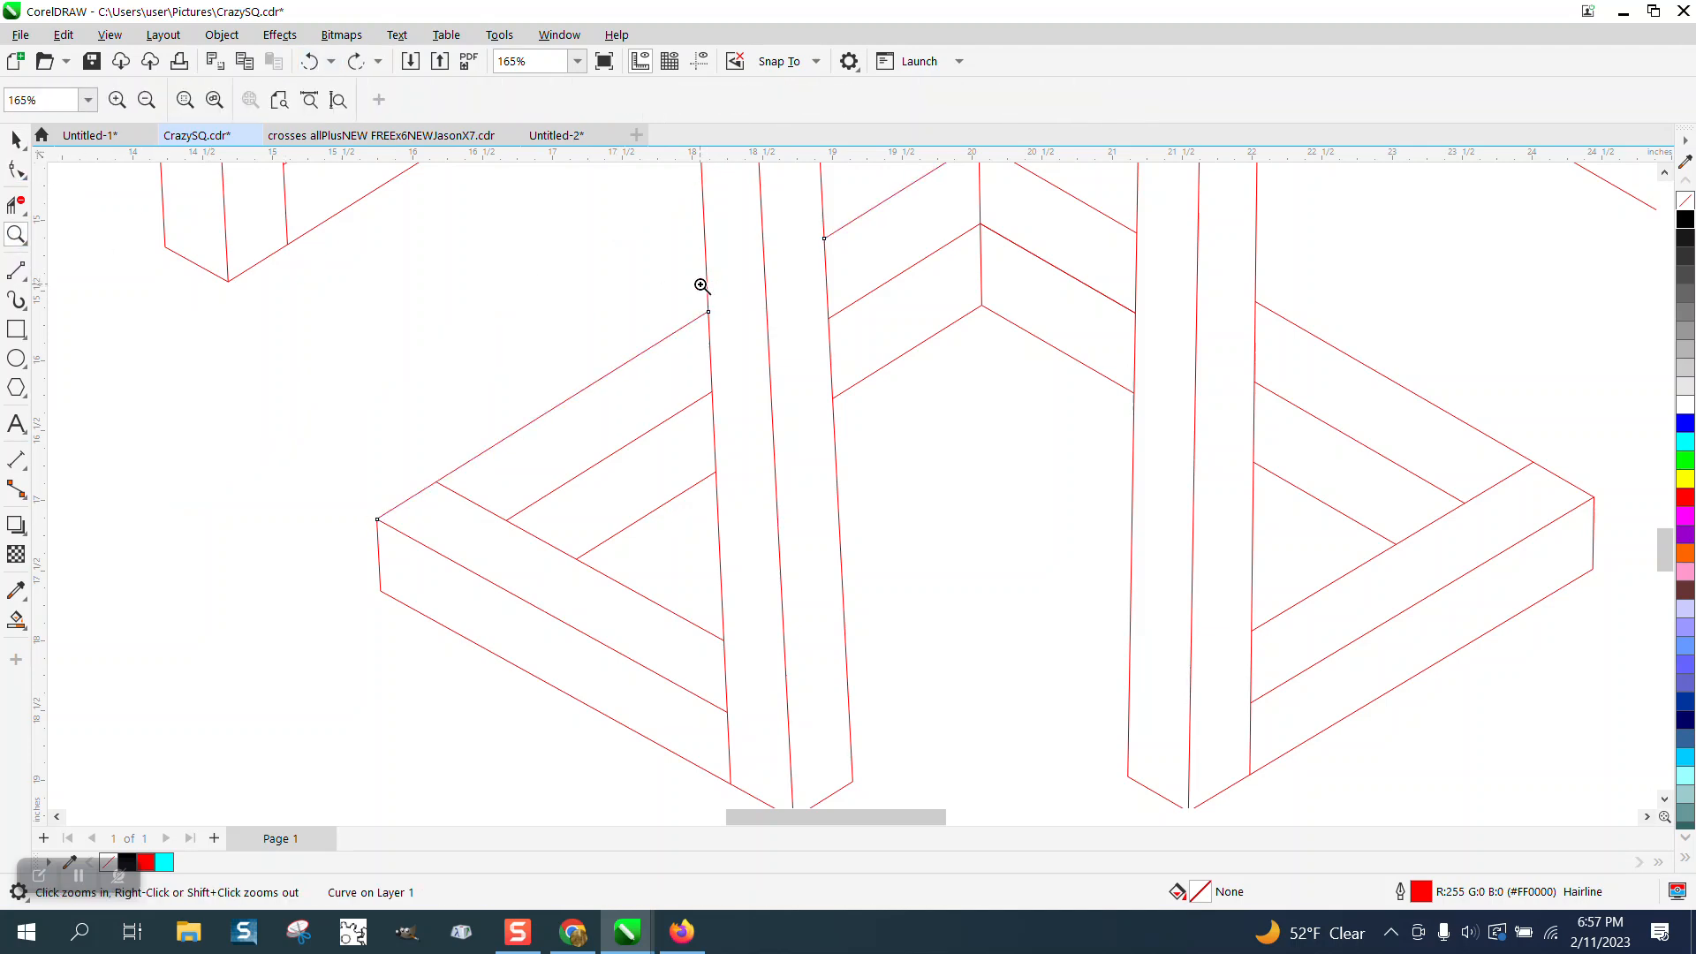
left_click_drag(704, 284, 761, 348)
left_click(16, 169)
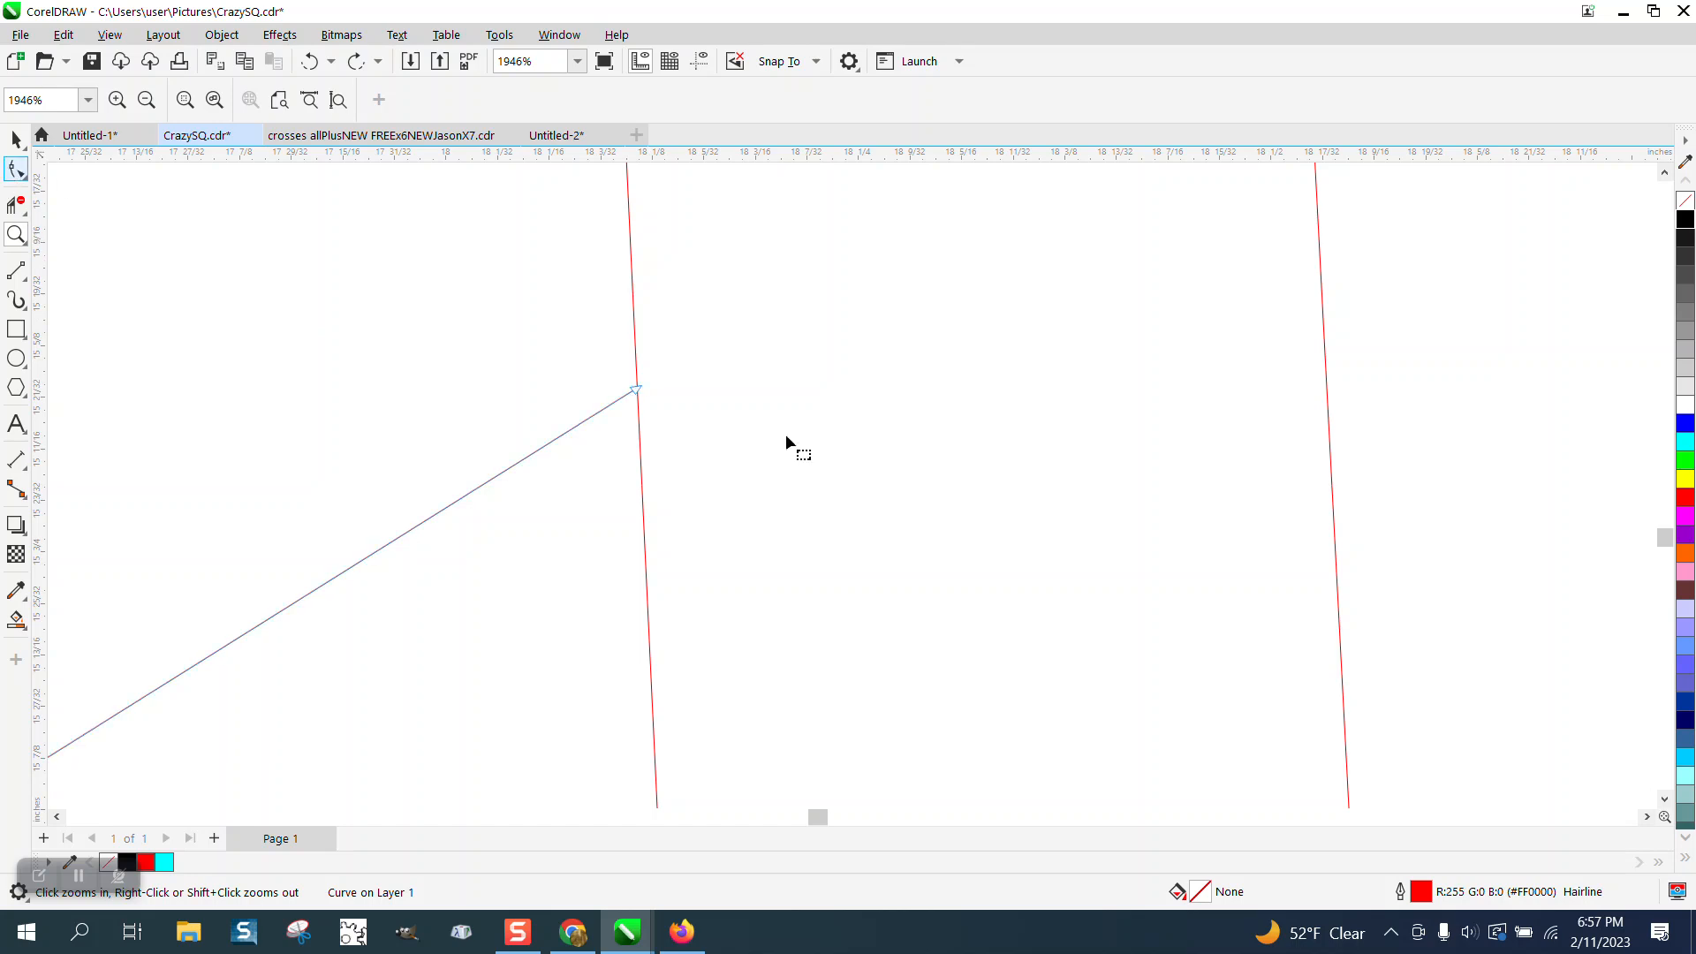
left_click(639, 392)
left_click_drag(639, 393, 692, 365)
scroll(666, 360, "down", 5)
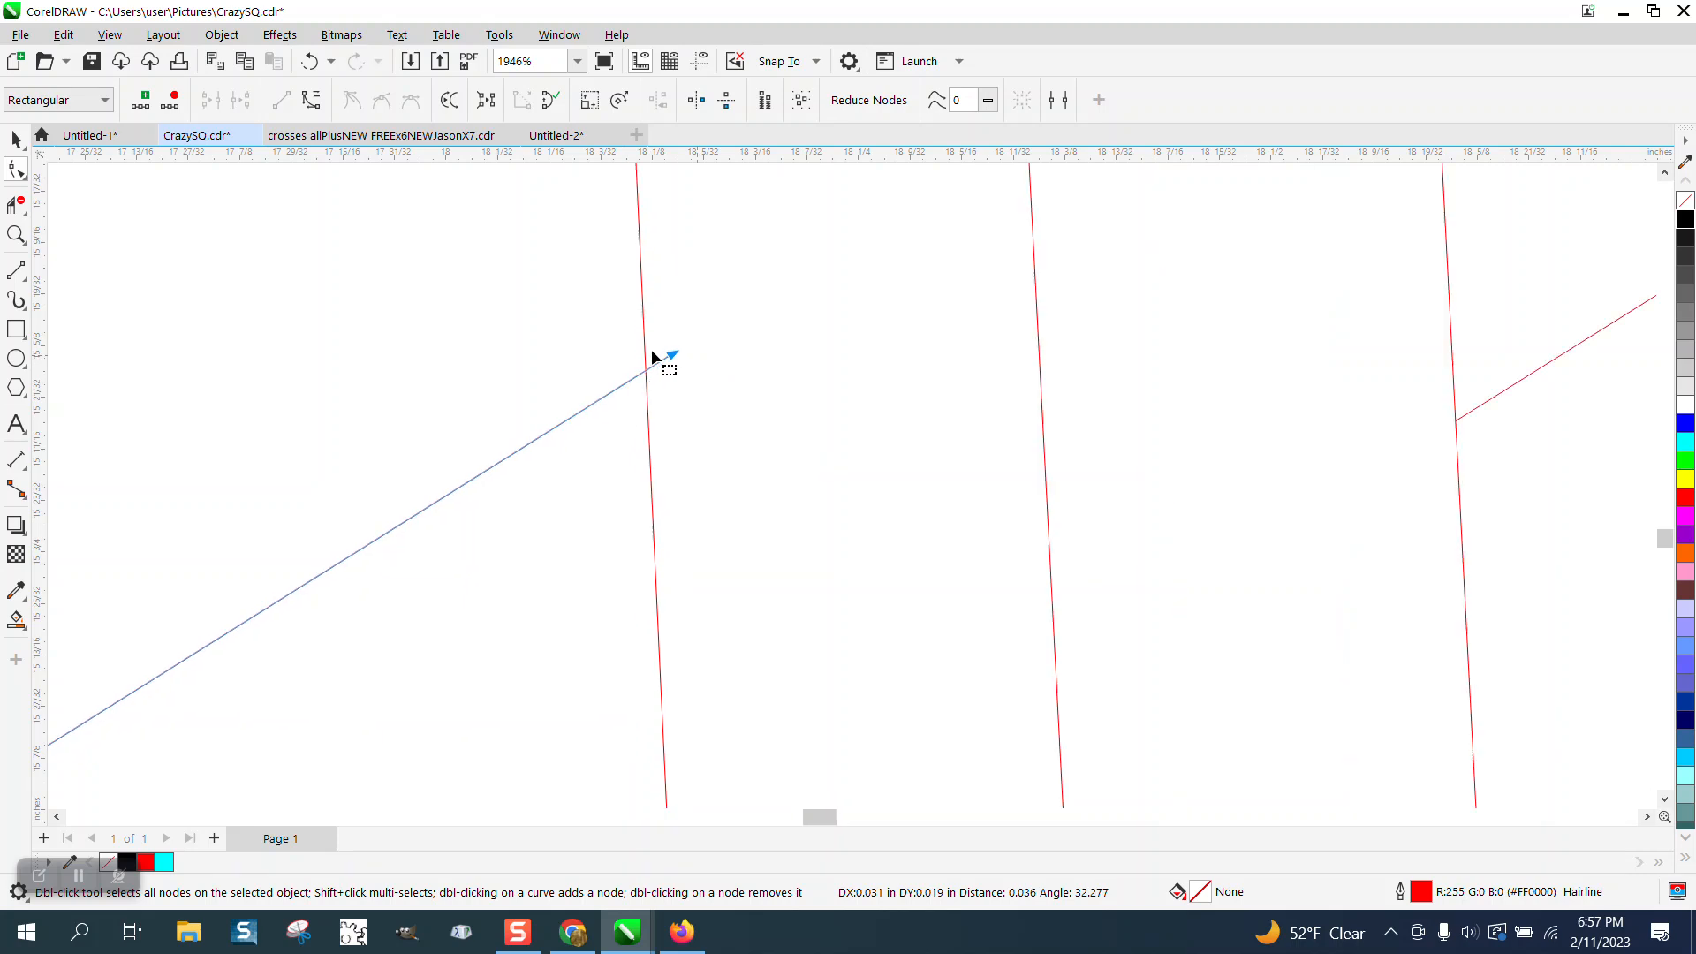
- Extend the end nodes of the lower-left frame's two inner parallel lines past the left front leg's outer edge
left_click(637, 502)
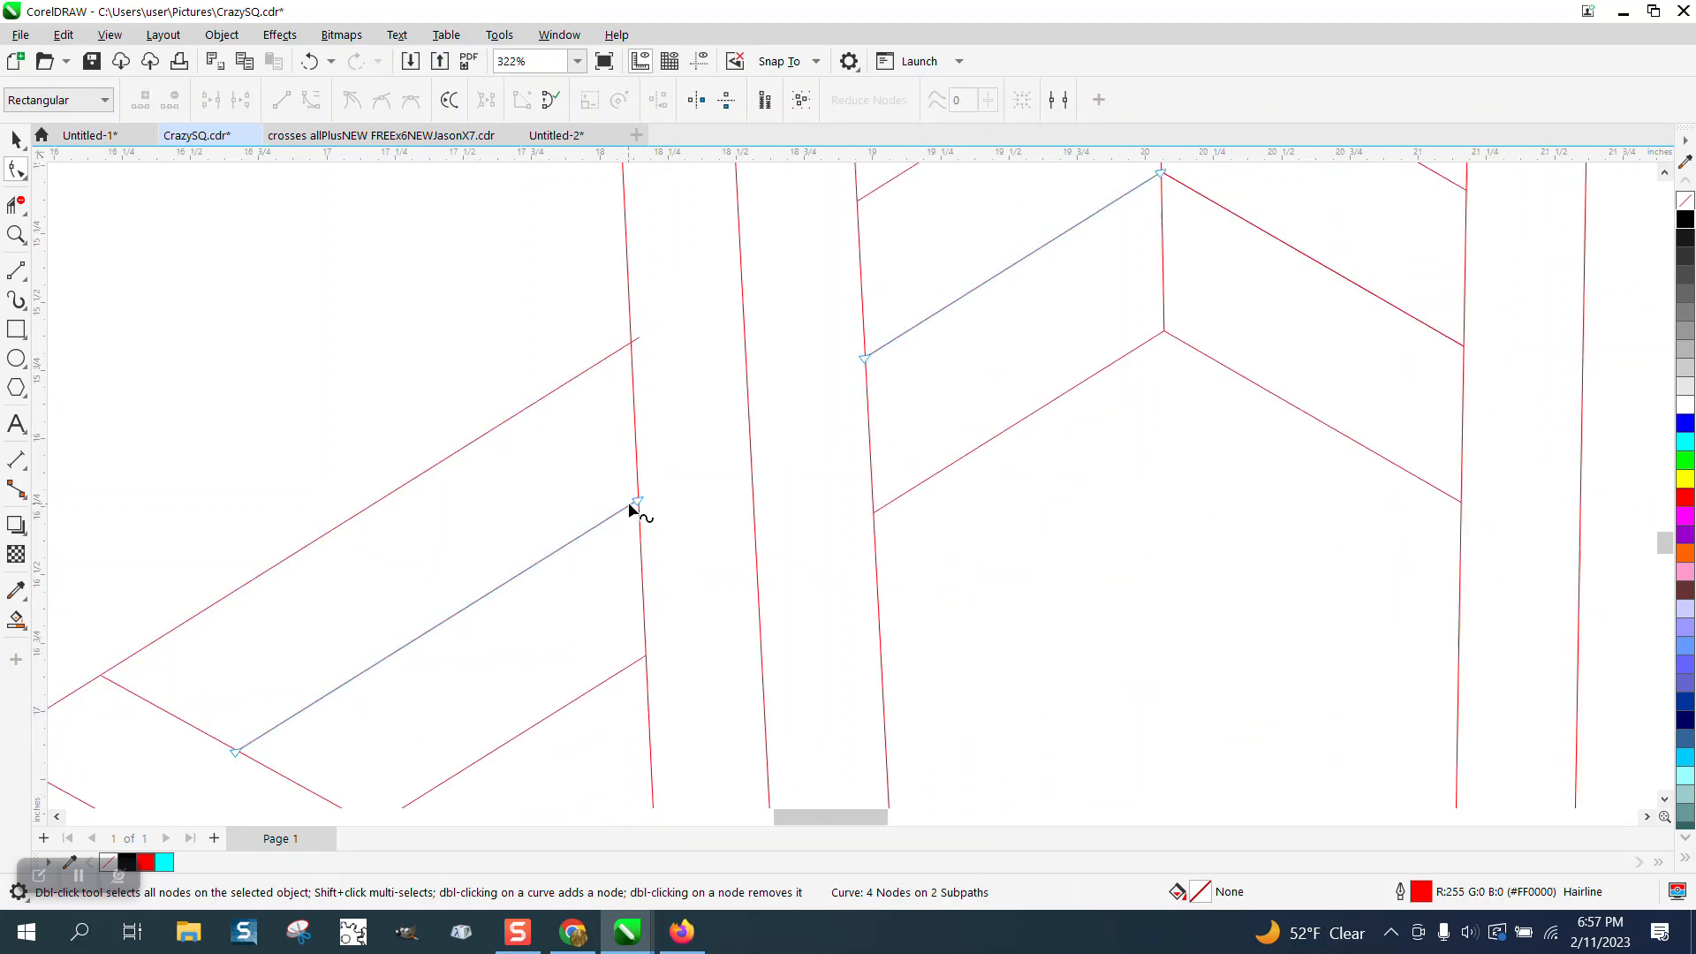
left_click_drag(638, 501, 676, 477)
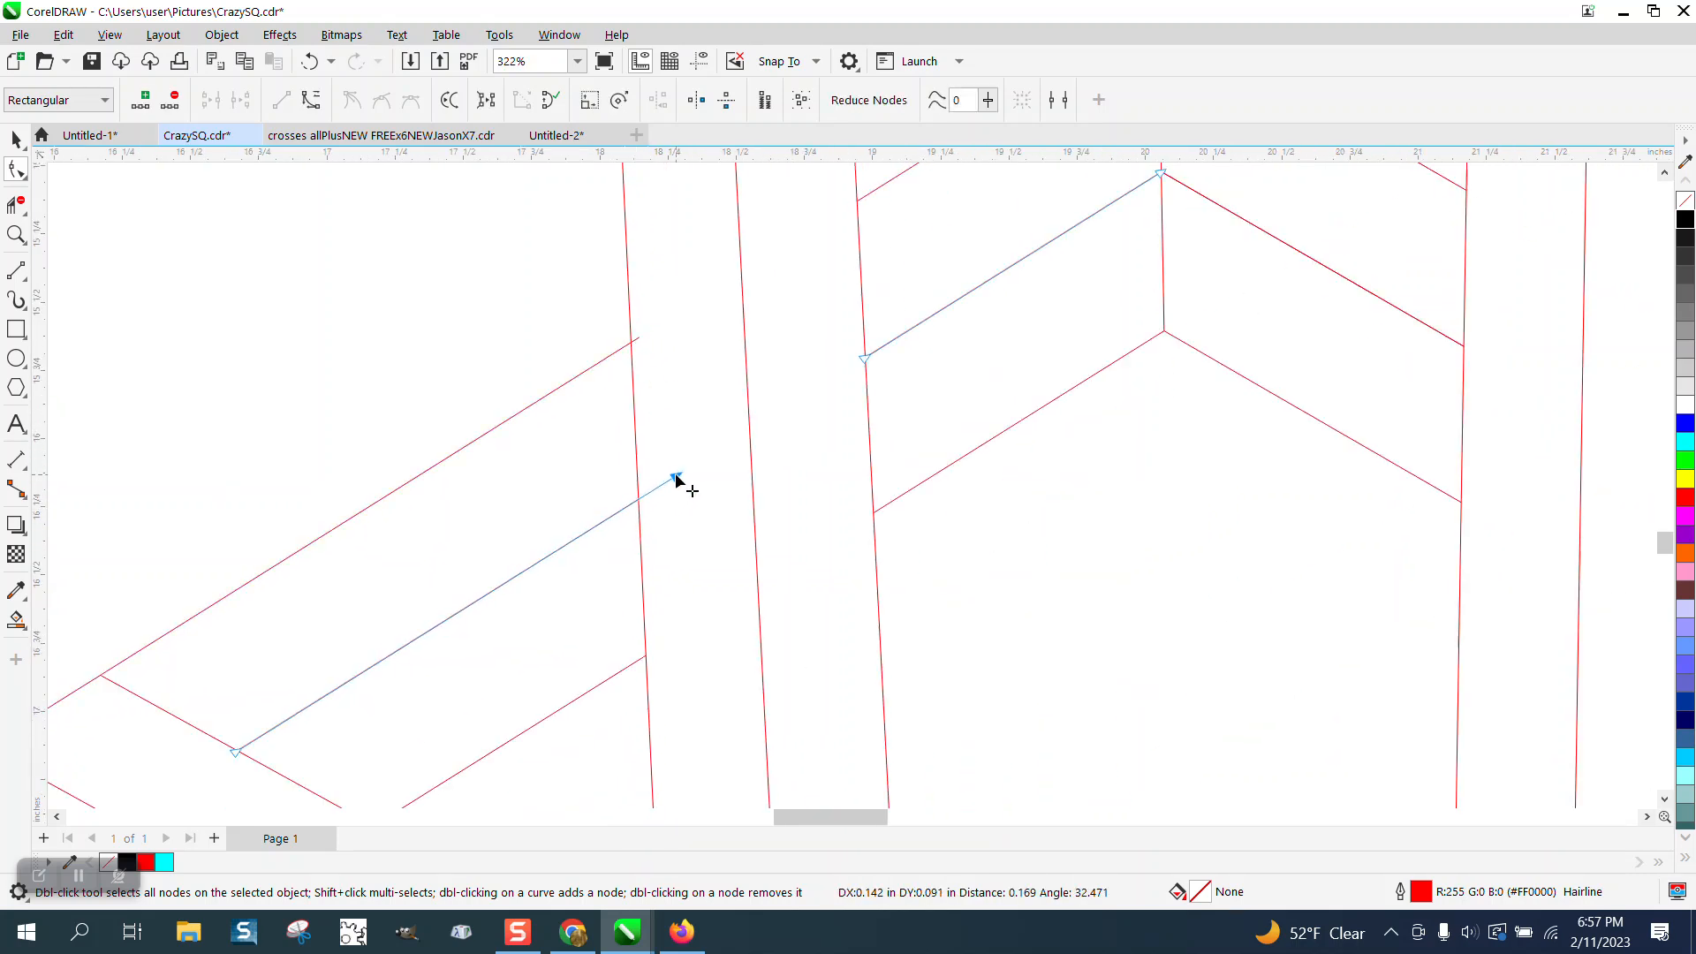
left_click(641, 662)
left_click_drag(648, 661, 682, 636)
scroll(447, 389, "down", 2)
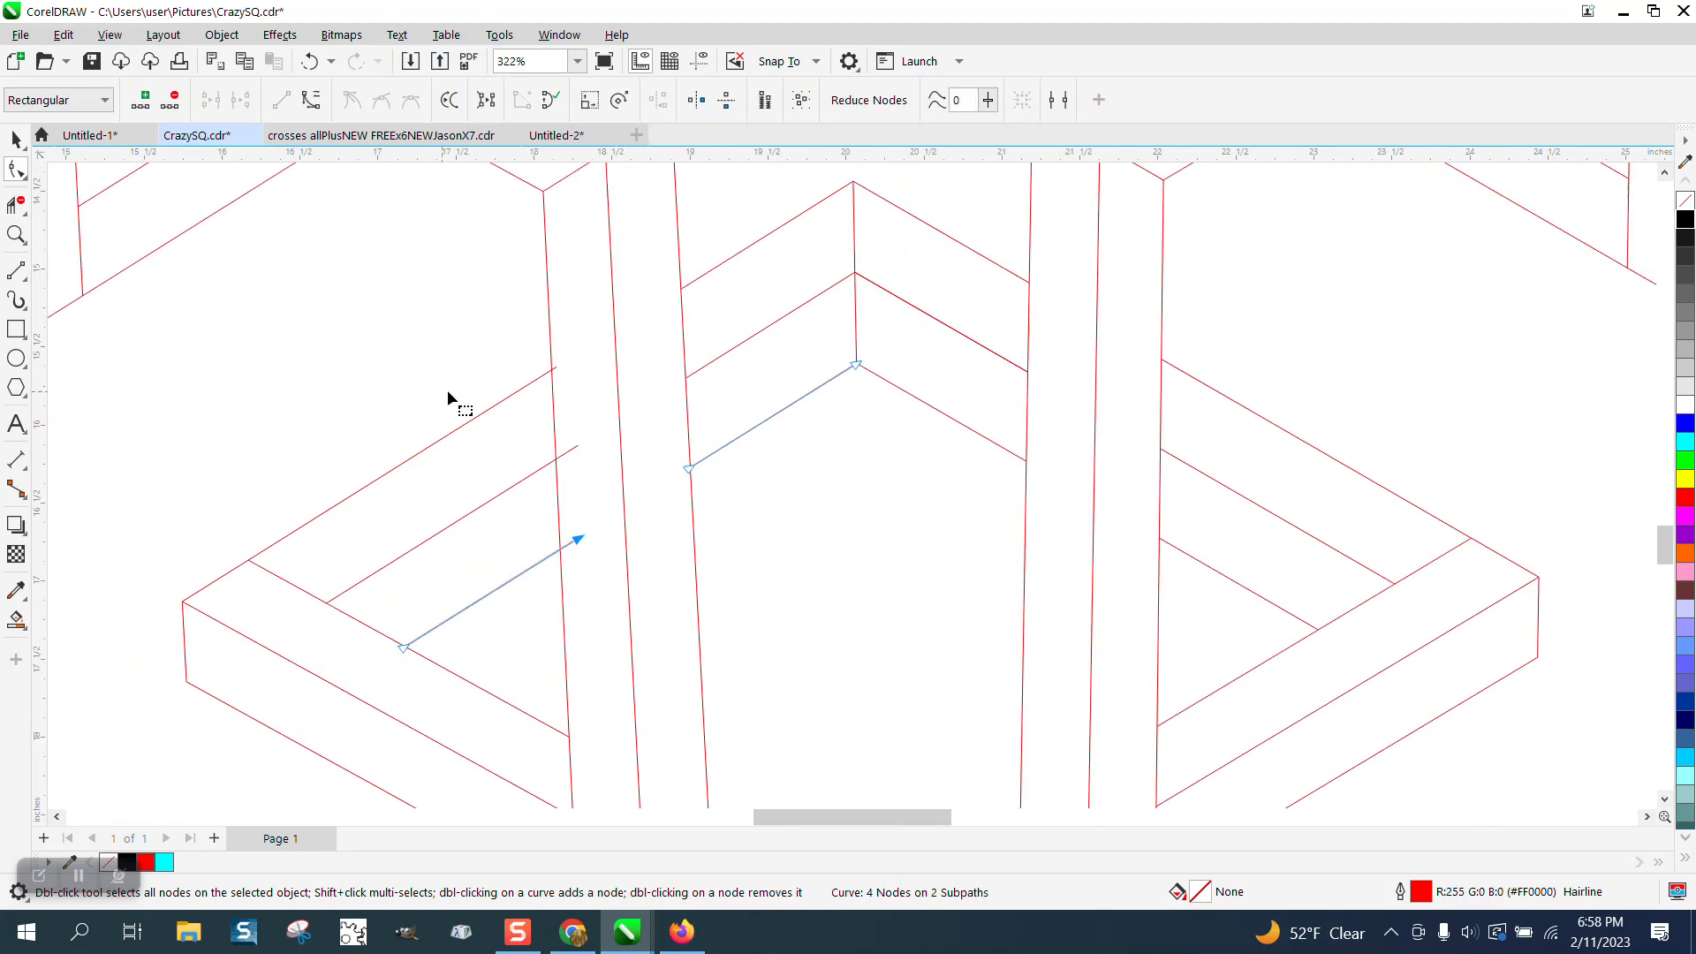
- Extend the lower end nodes of the same two inner lines slightly across the frame's front diagonal edge
left_click(16, 234)
left_click_drag(288, 597, 484, 680)
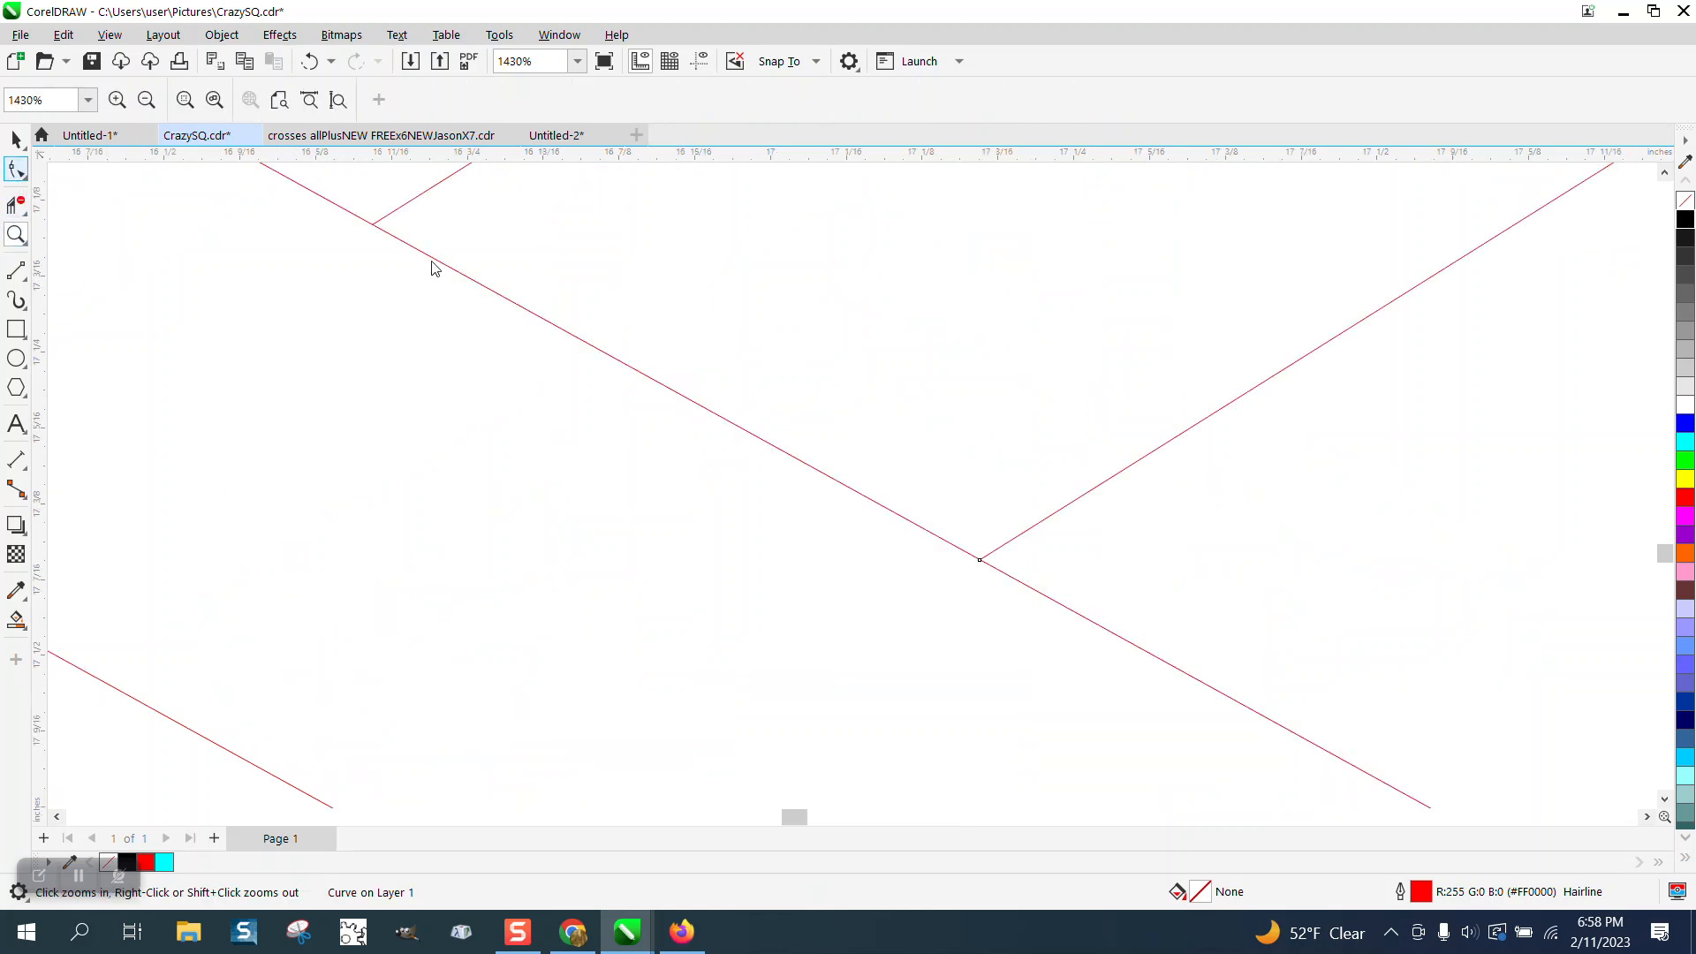
key("F10")
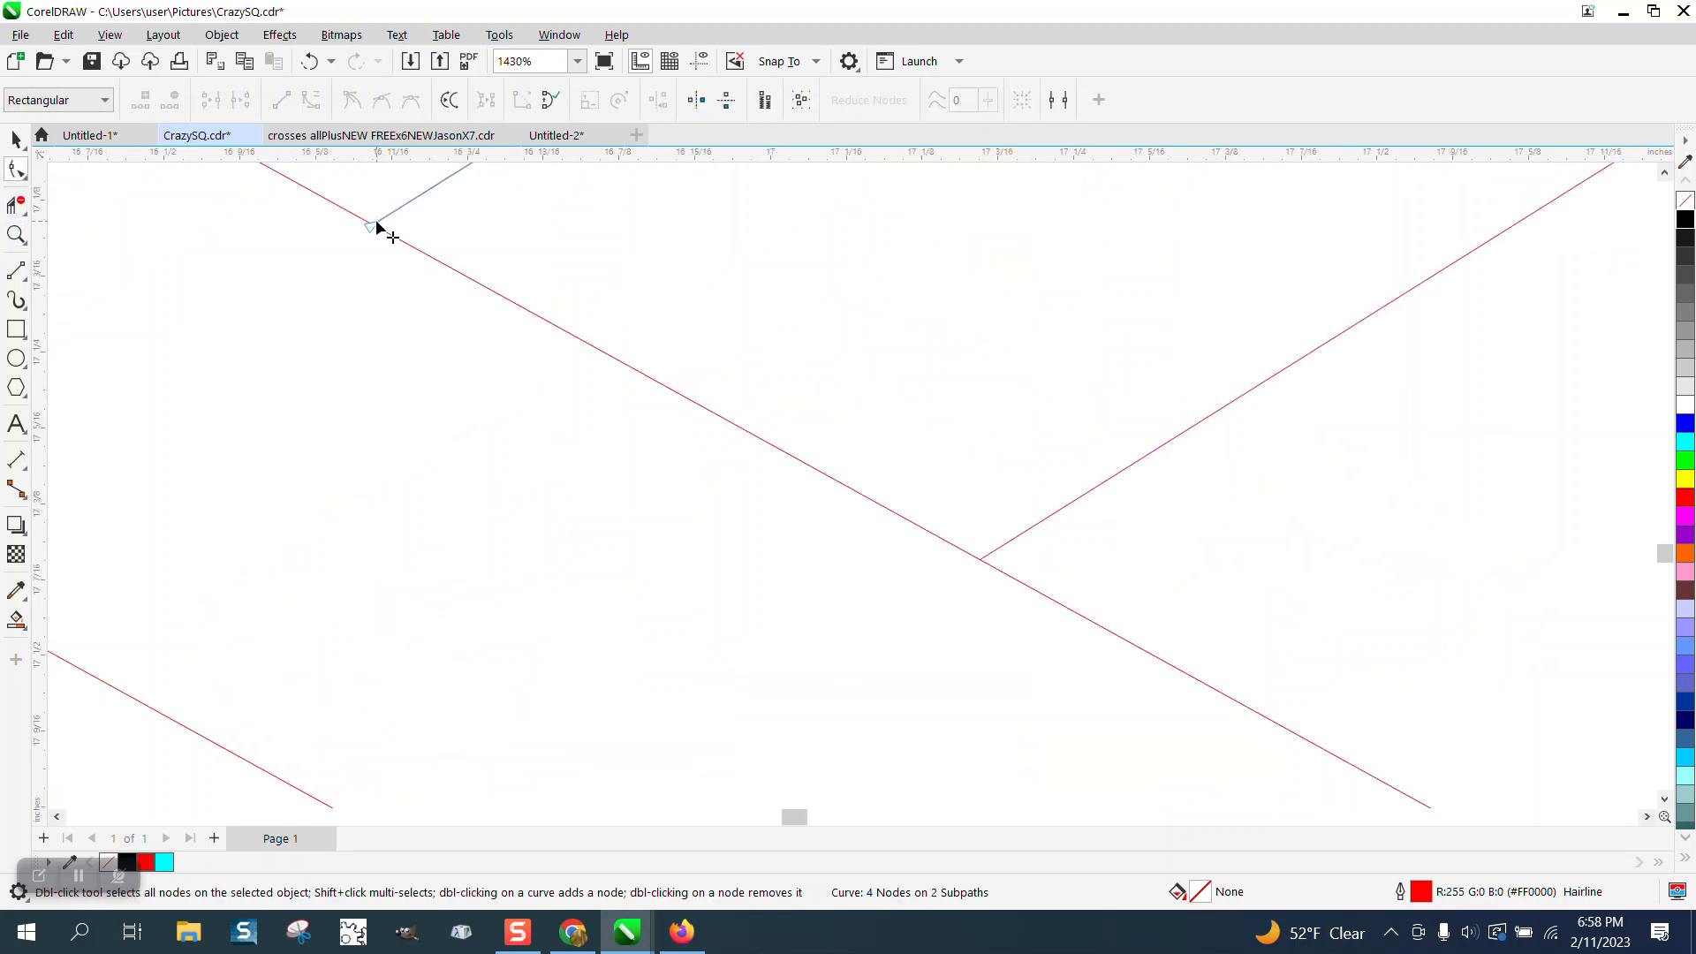
left_click_drag(372, 228, 355, 236)
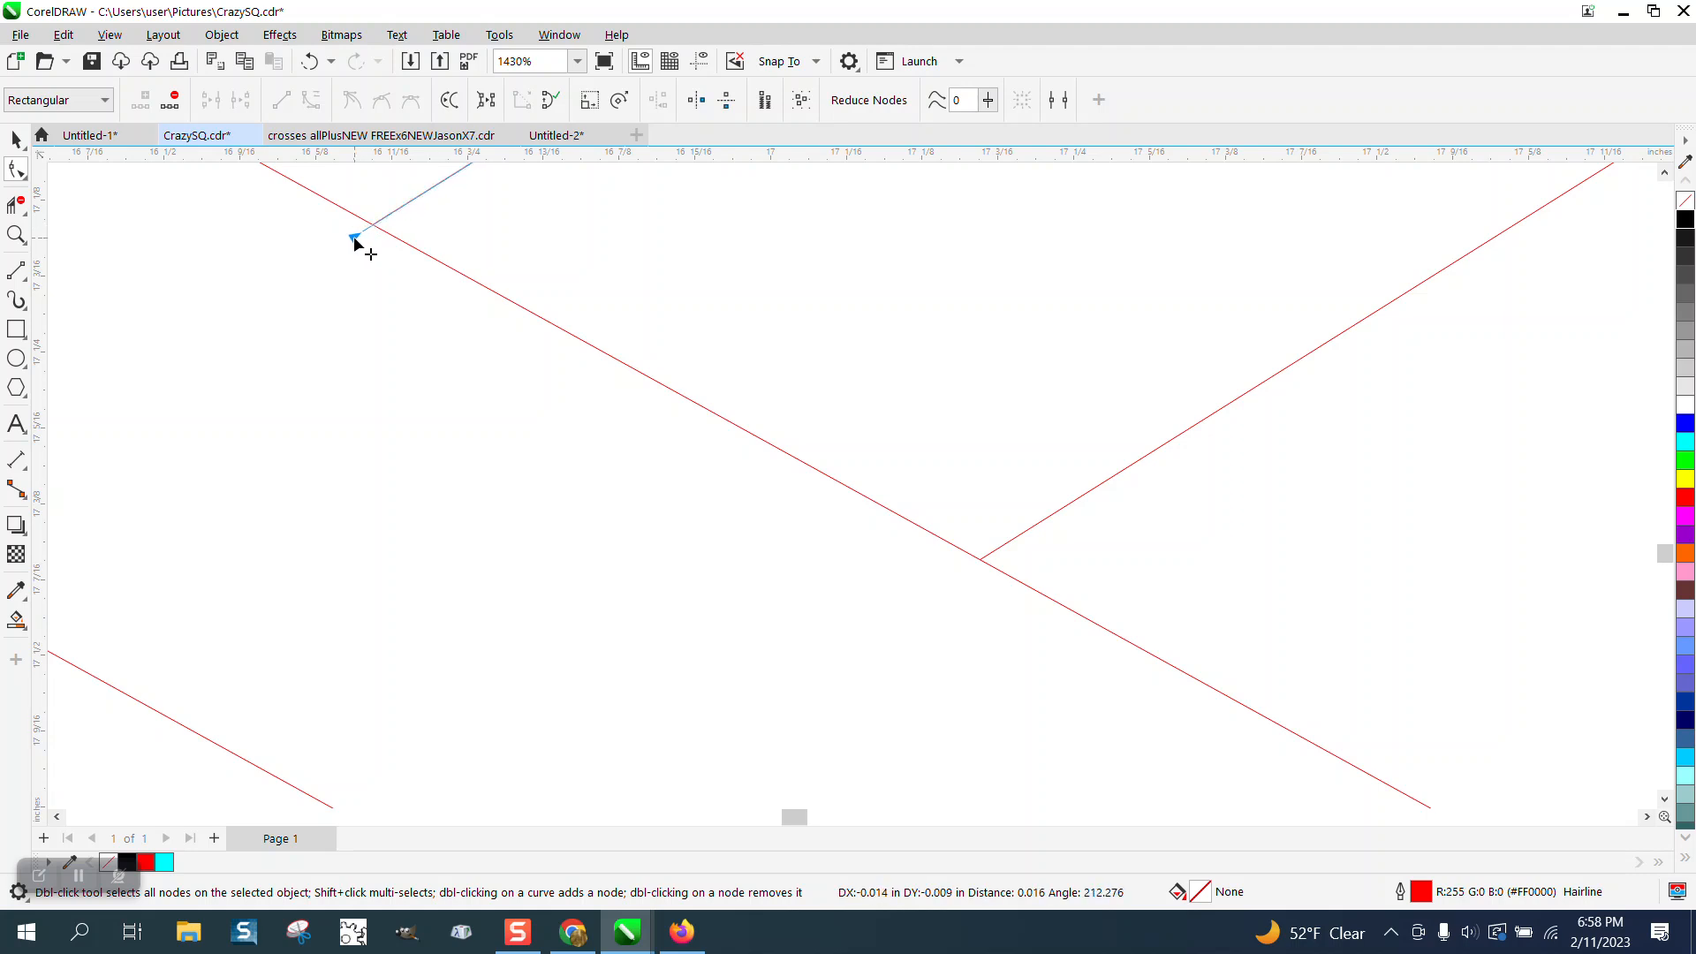
left_click_drag(995, 549, 970, 575)
scroll(795, 579, "down", 6)
scroll(666, 479, "down", 2)
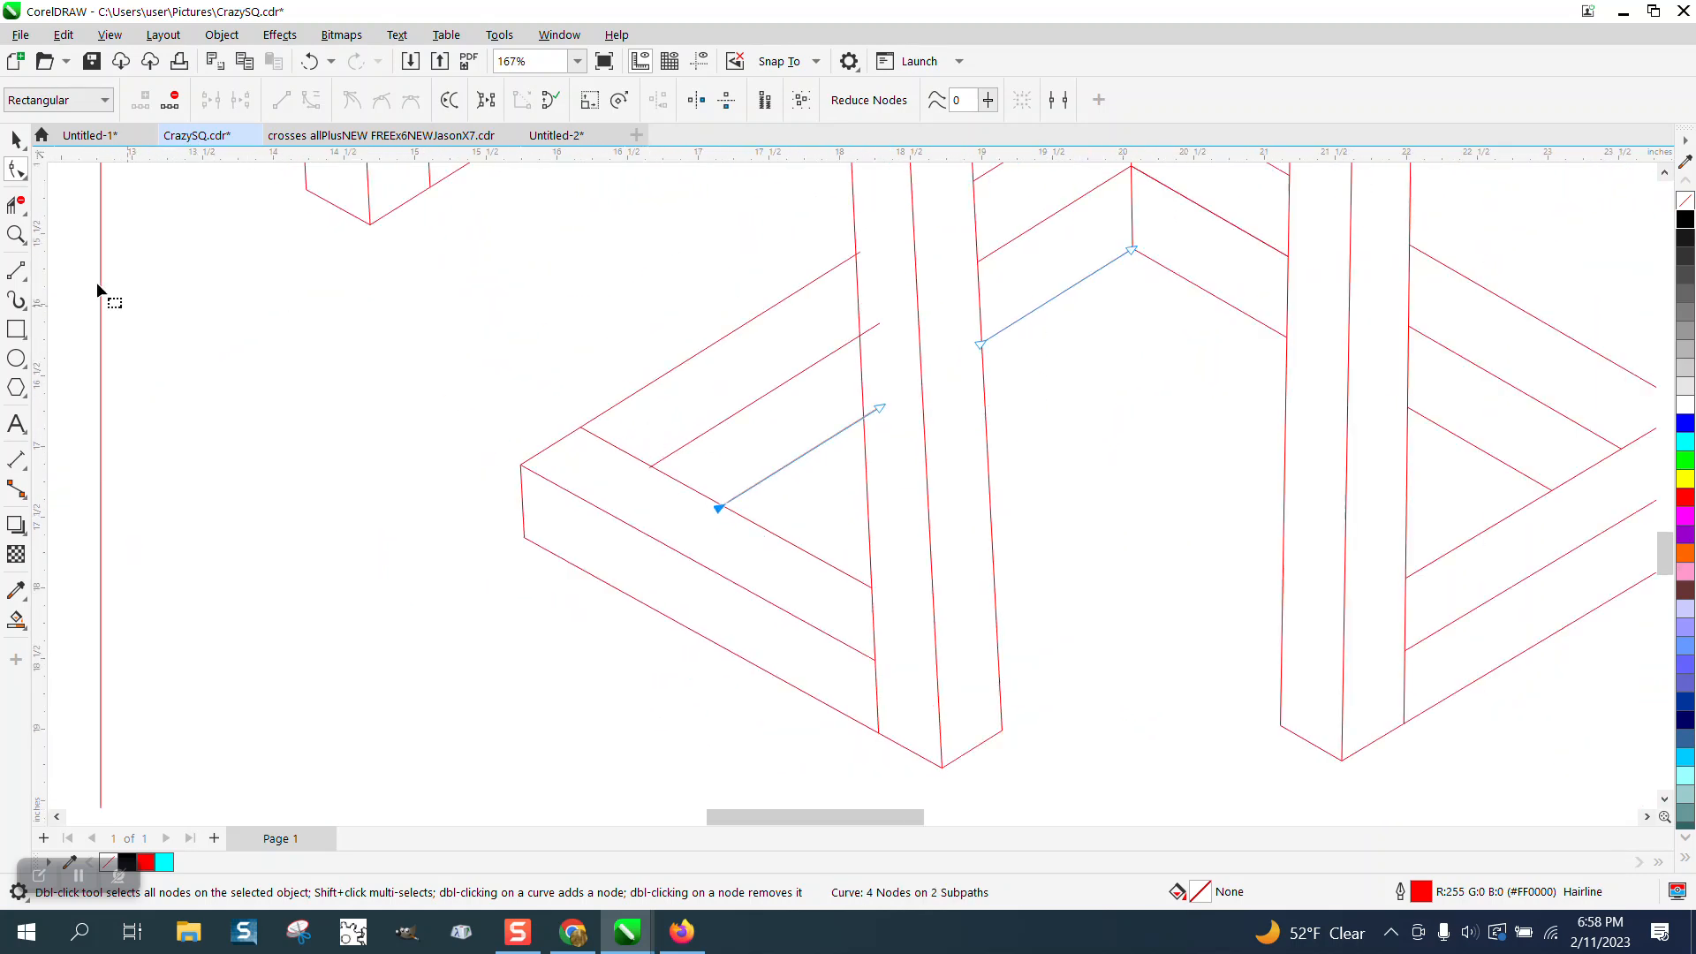
- Try filling the inner and outer bands of the lower-left frame with cyan using Smart Fill, and undo both fills
left_click(16, 621)
left_click(738, 485)
left_click(692, 394)
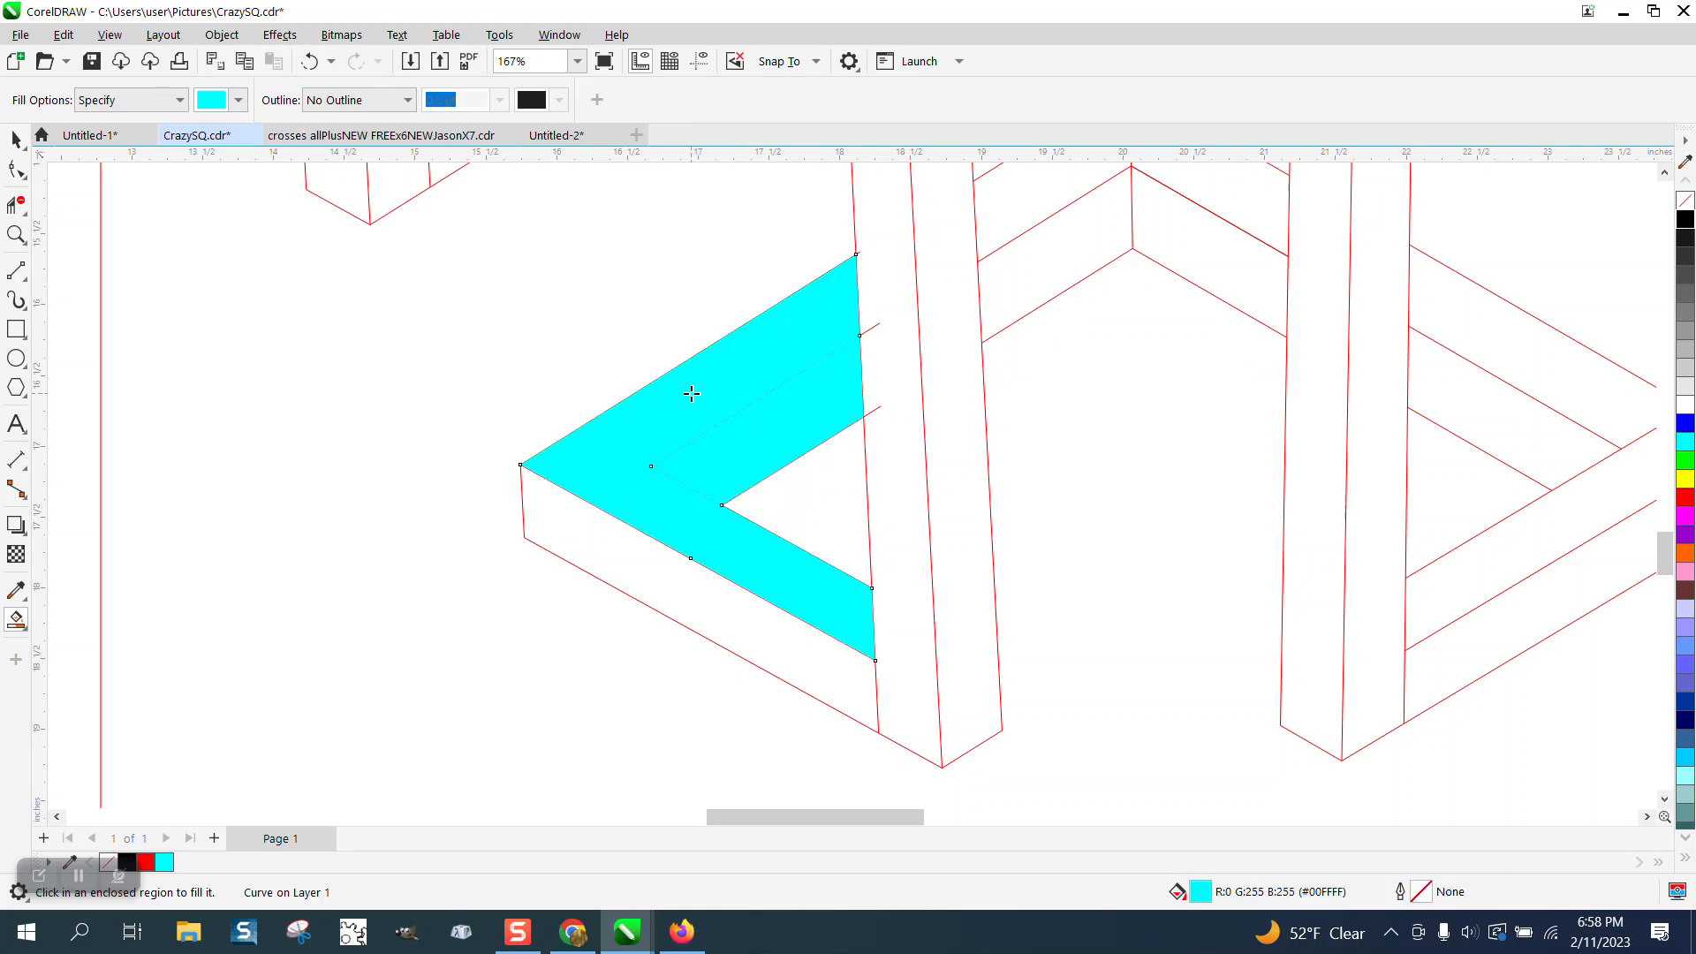
left_click(308, 66)
left_click(305, 64)
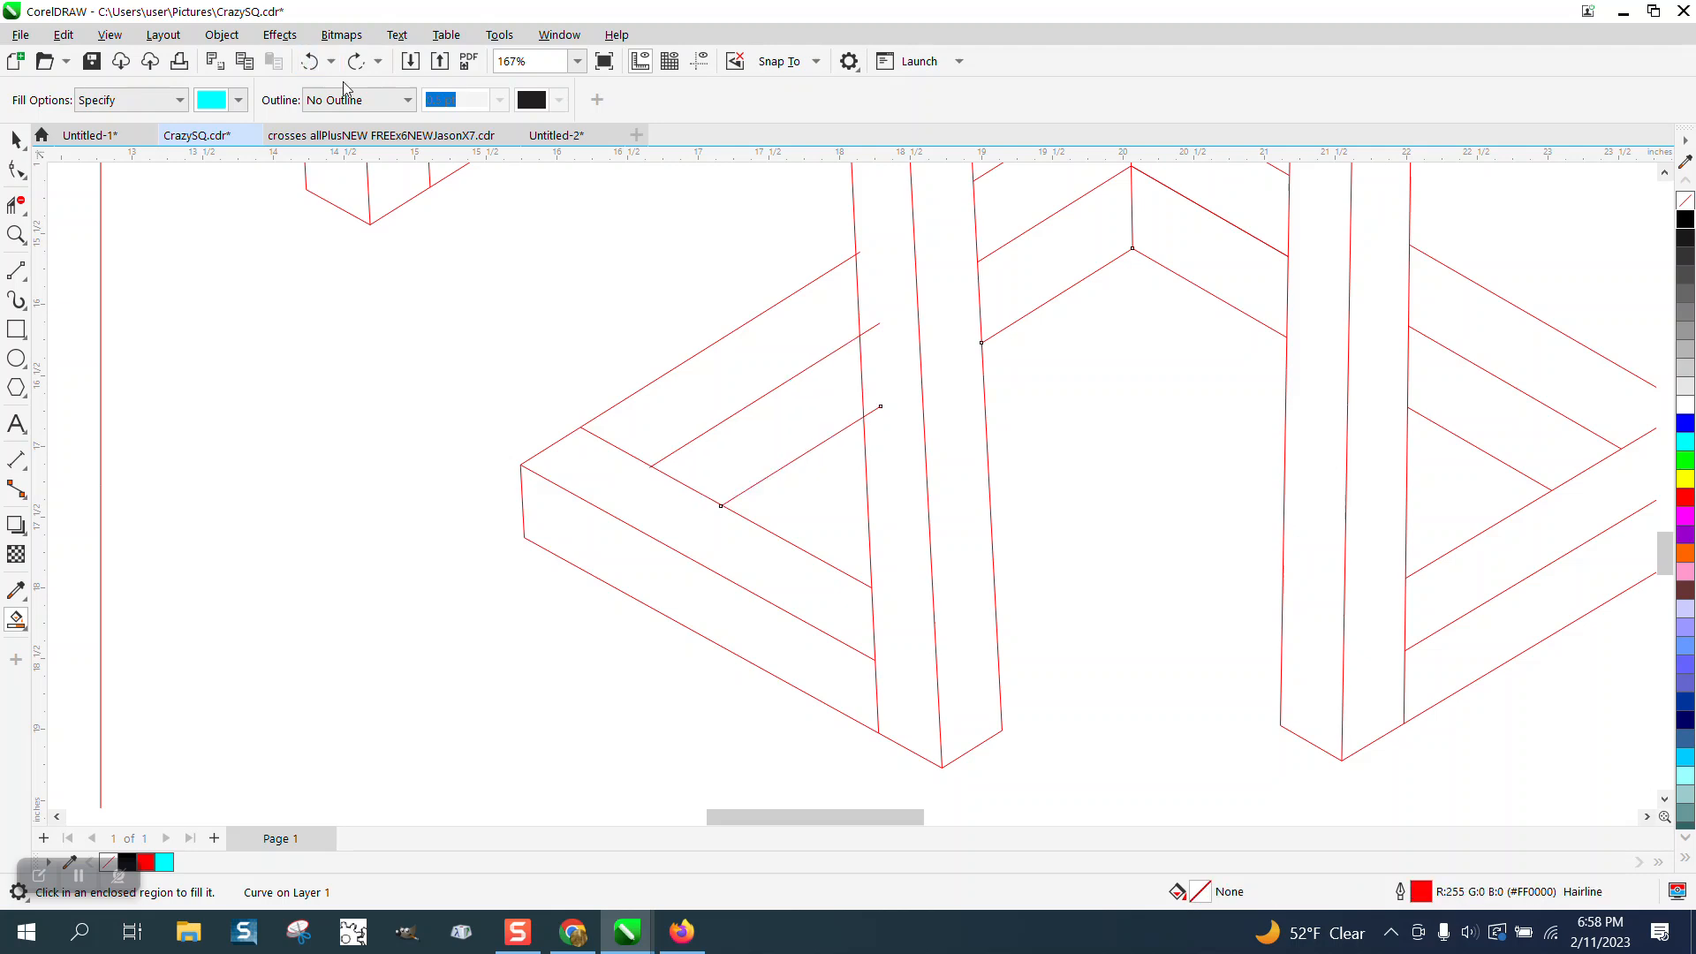
- Delete the overhanging ends of the three parallel lines inside the left front leg with Virtual Segment Delete
left_click(16, 234)
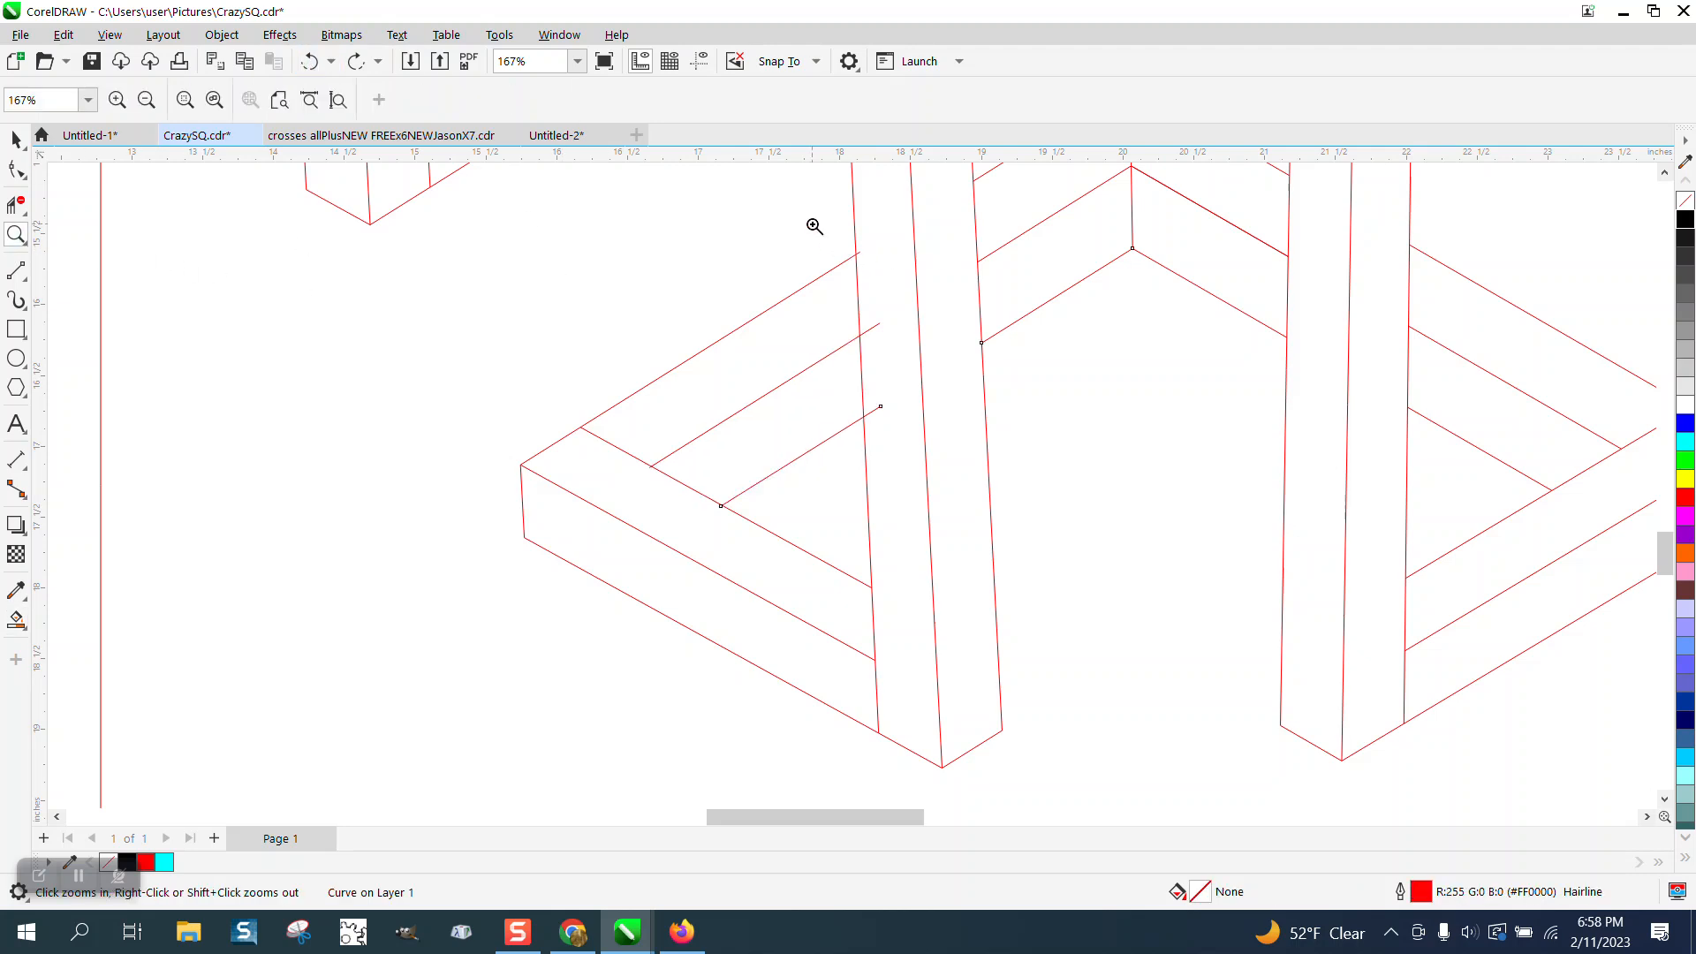
left_click_drag(814, 234, 1076, 510)
left_click(13, 206)
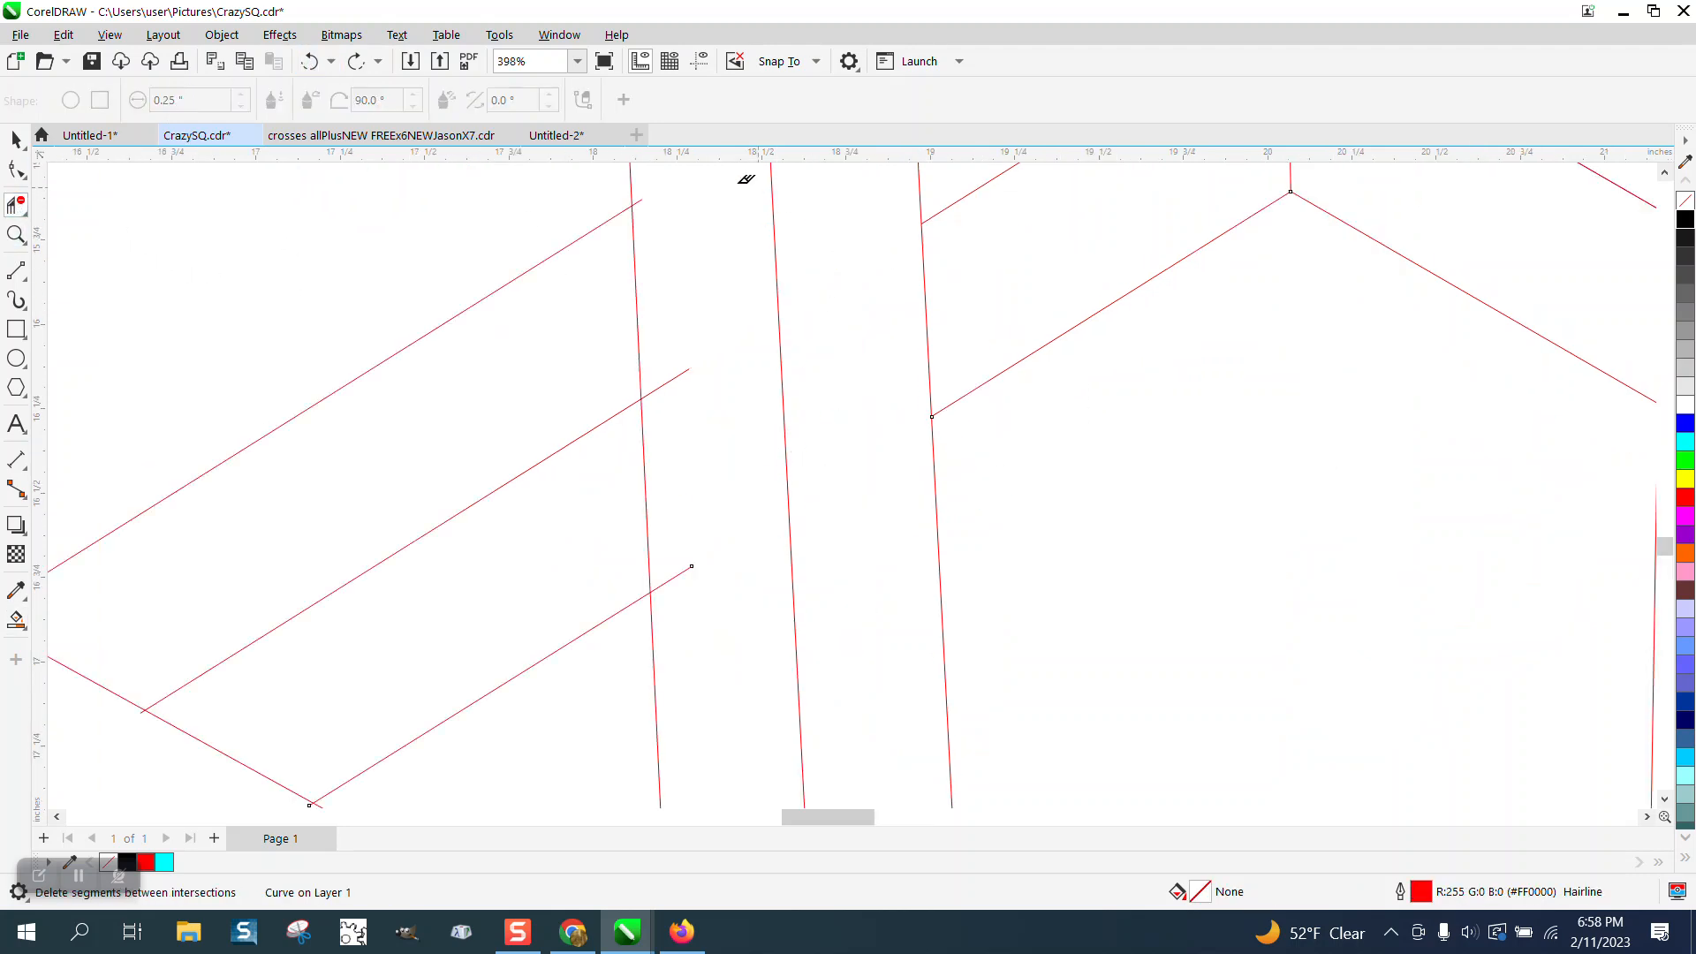
left_click(679, 377)
left_click_drag(686, 541, 688, 610)
scroll(686, 458, "down", 4)
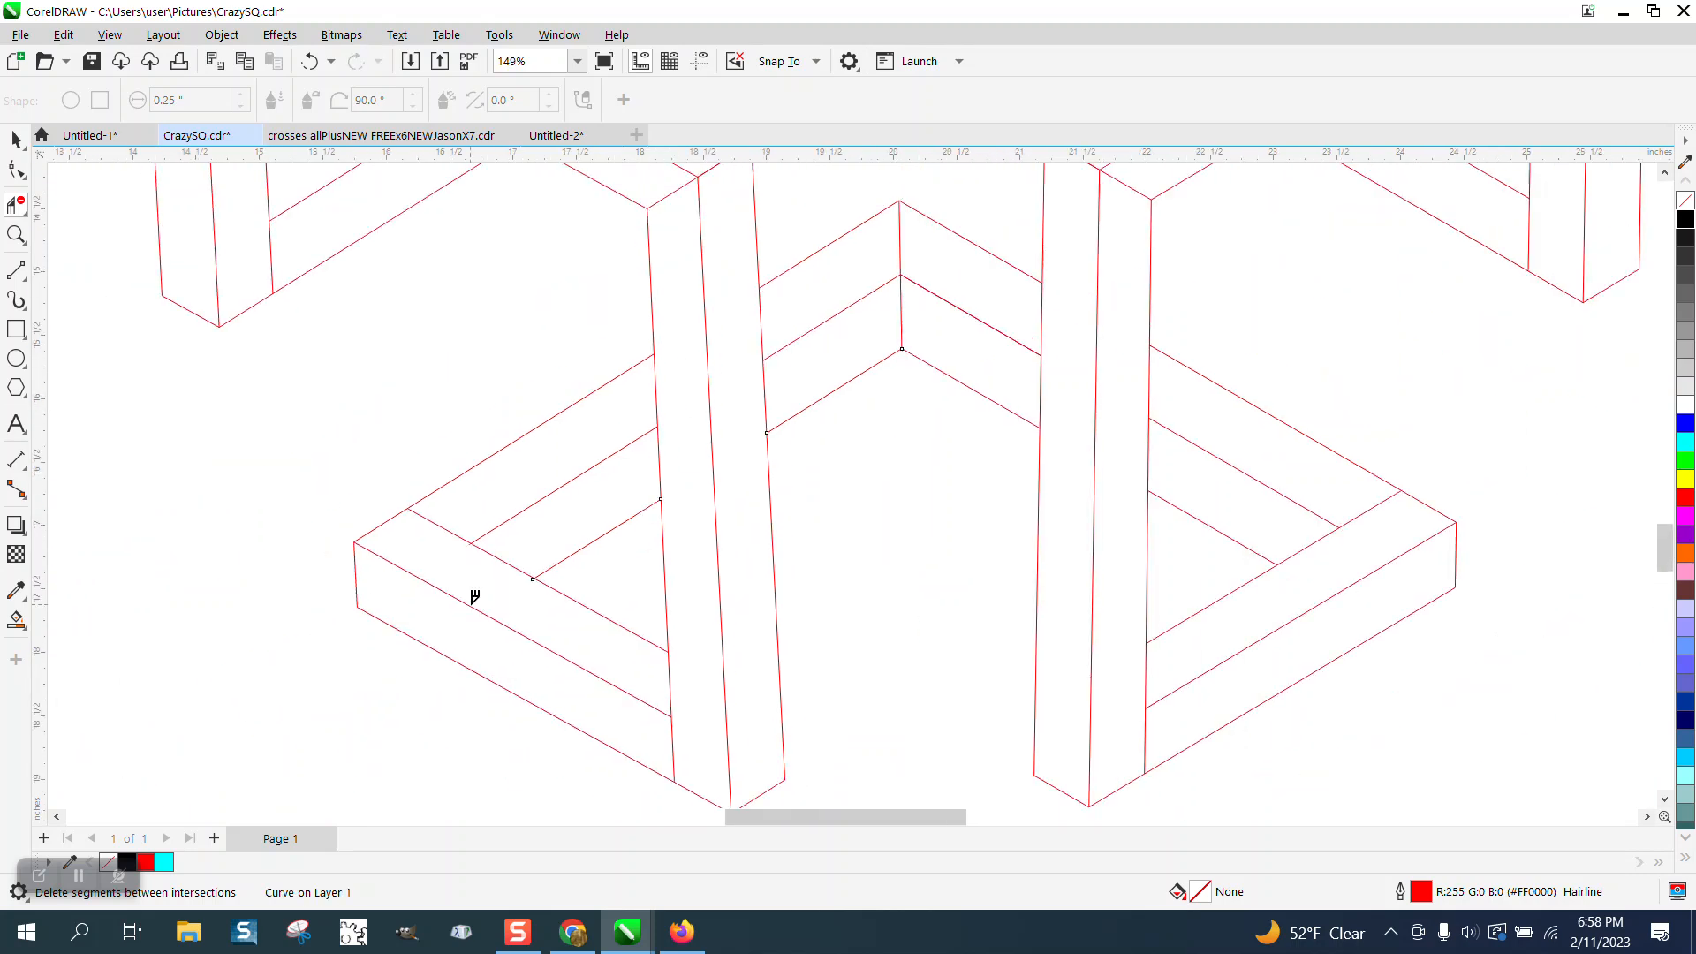
- Delete the overhanging lower ends of the lower-left frame's two inner parallel lines with Virtual Segment Delete
left_click(16, 234)
left_click_drag(463, 516, 636, 628)
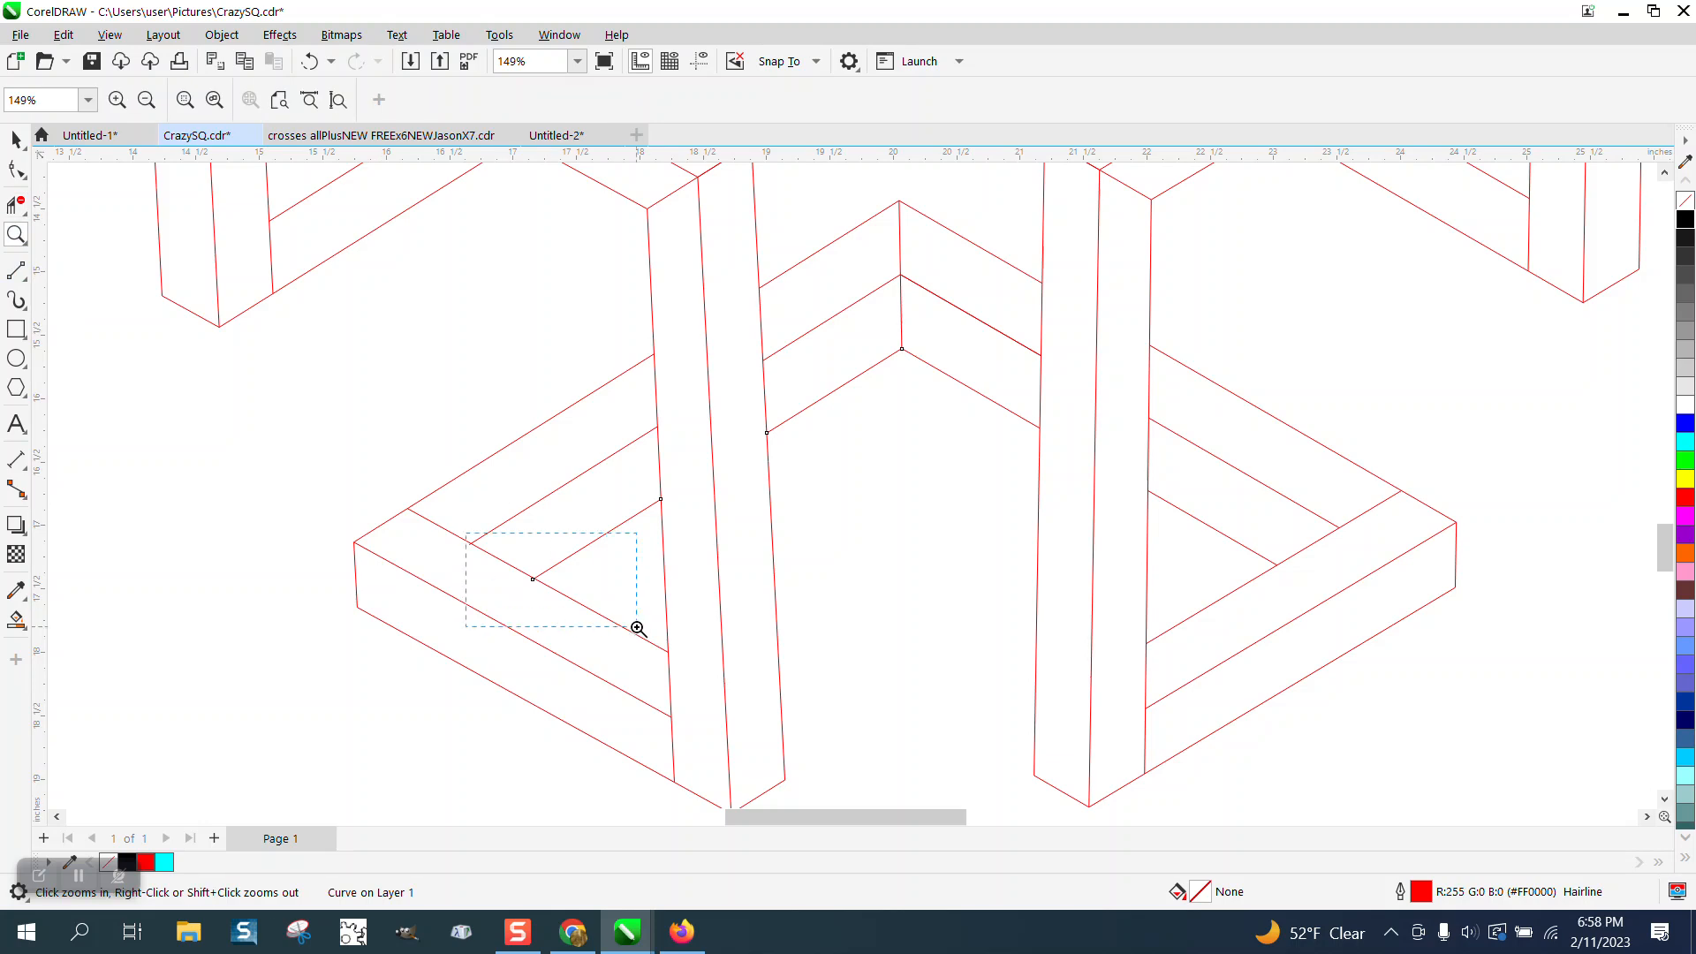
left_click(16, 204)
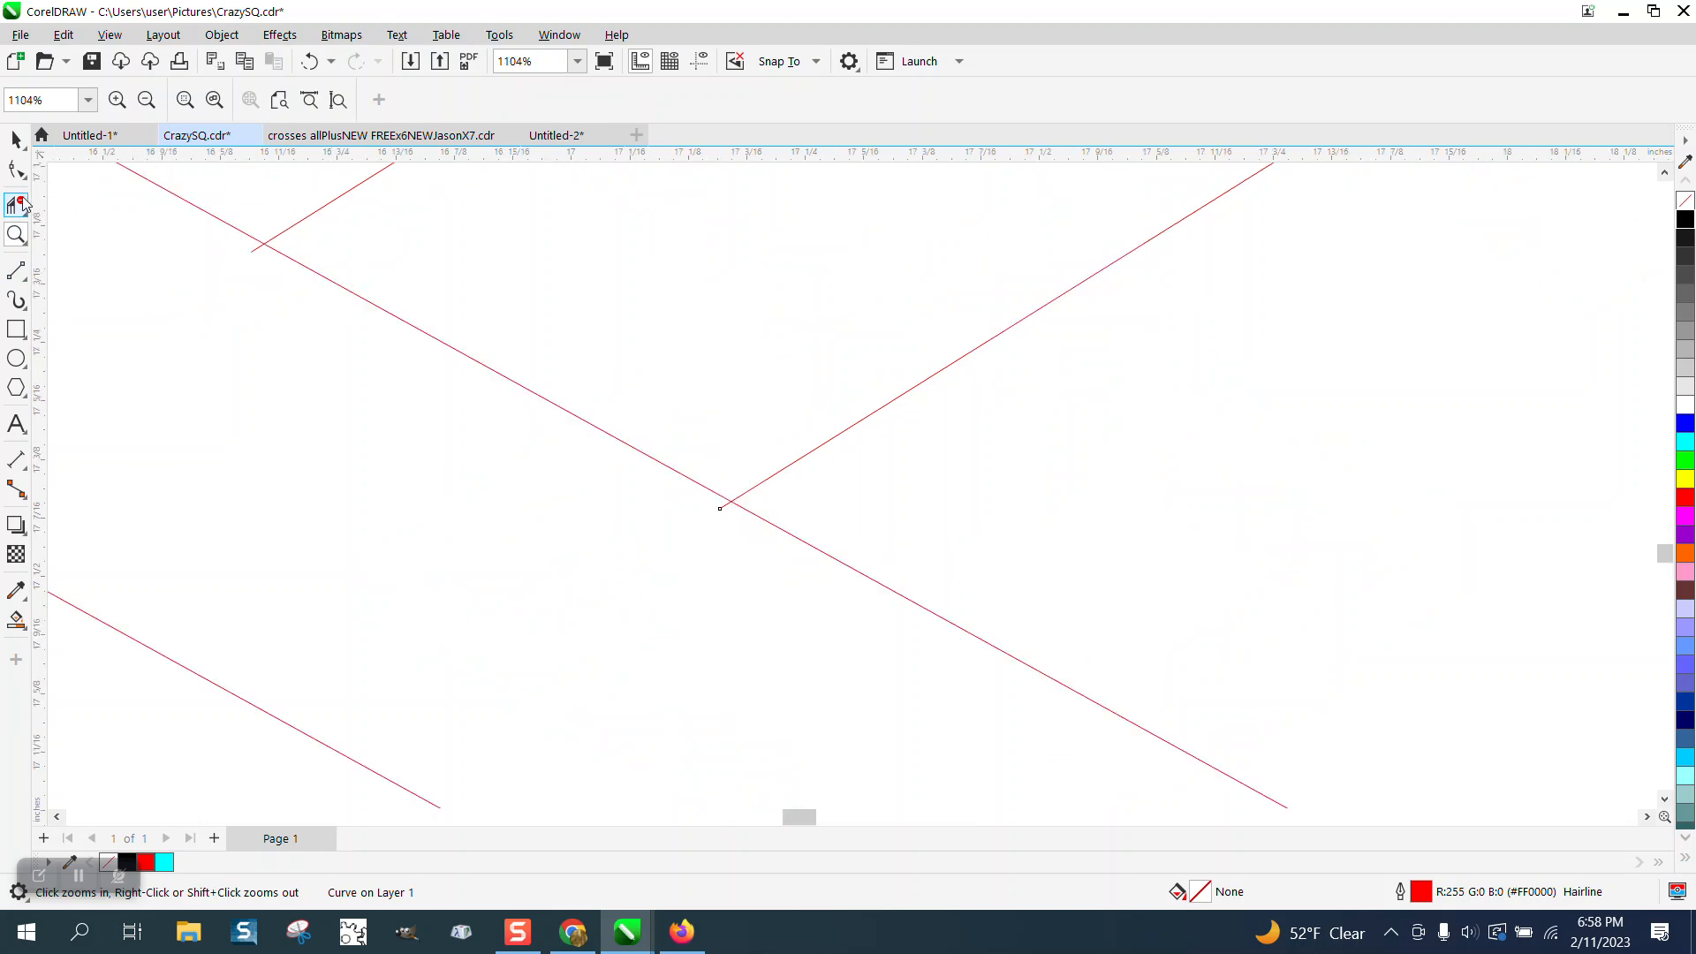
left_click(726, 506)
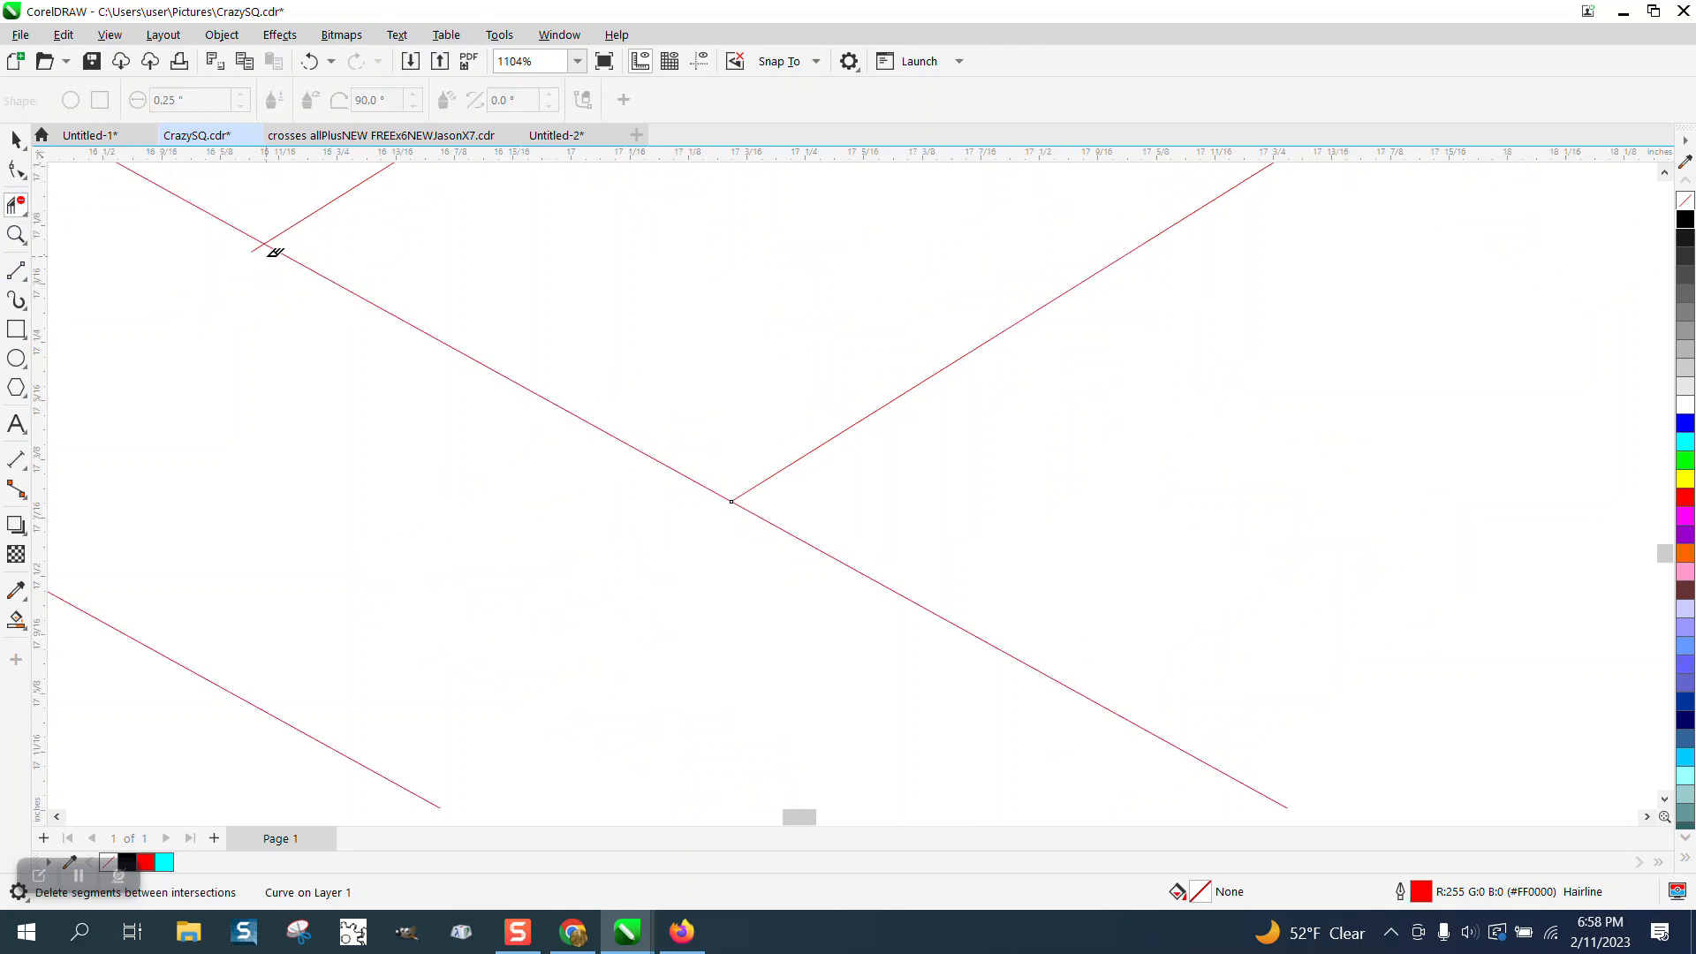
scroll(518, 412, "down", 5)
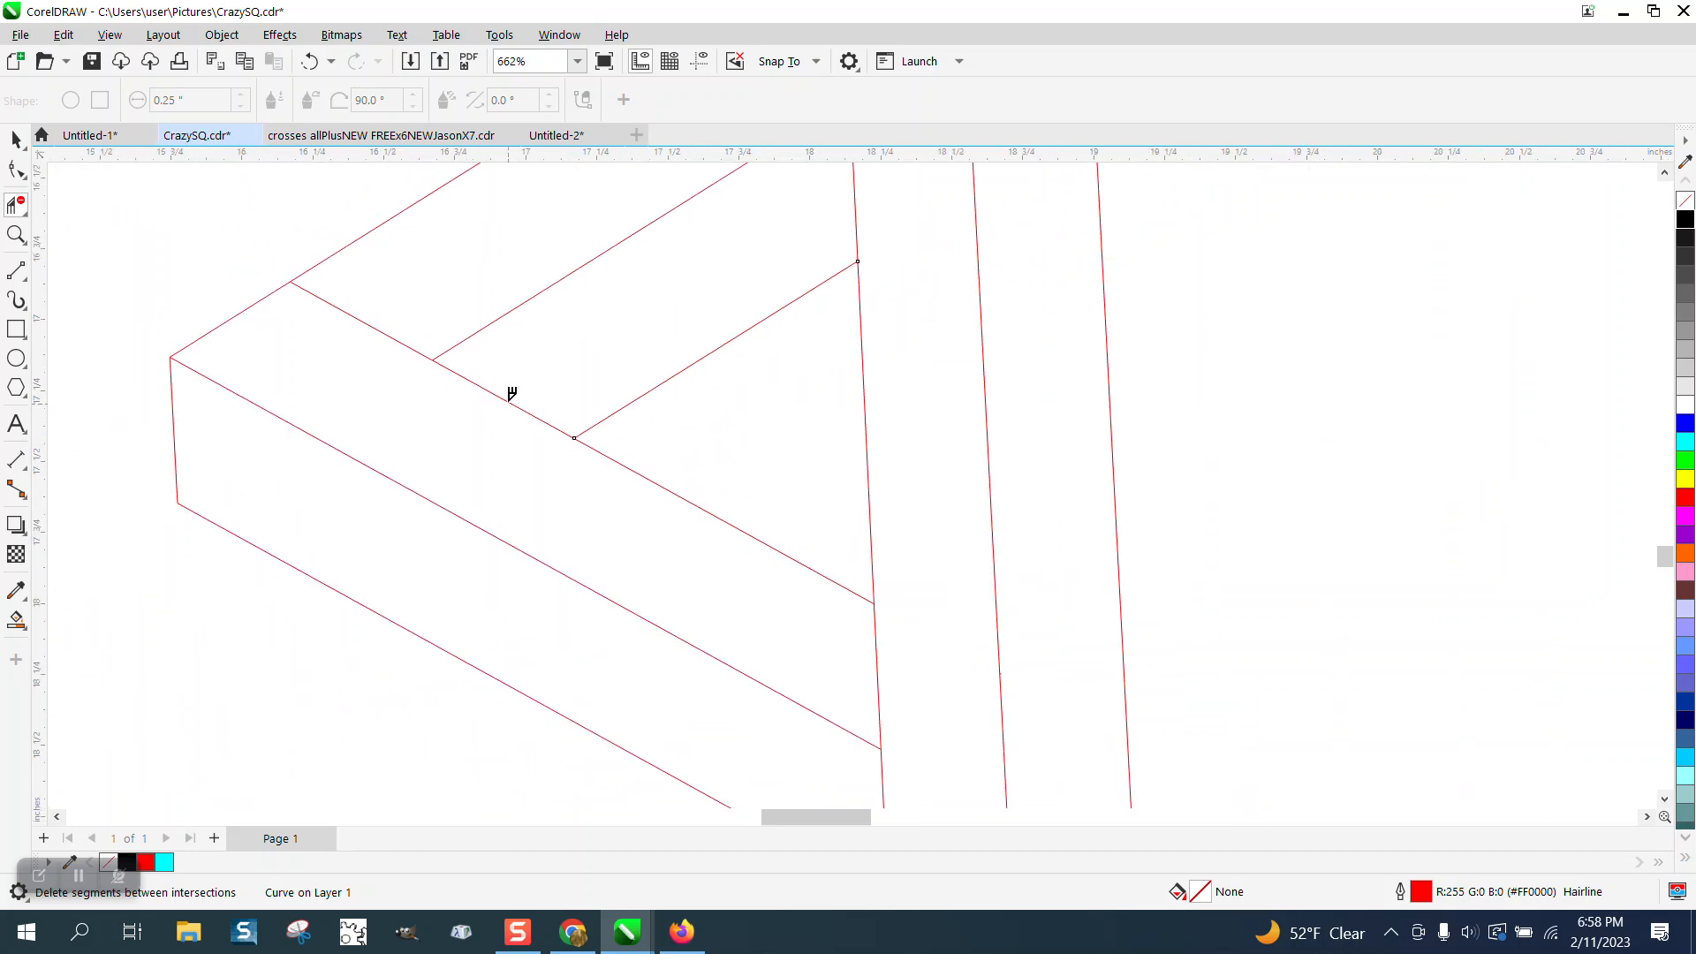
- Try filling the lower-left frame's bands and the left front leg's outer face with cyan using Smart Fill, and undo the fills
left_click(12, 139)
scroll(445, 378, "down", 3)
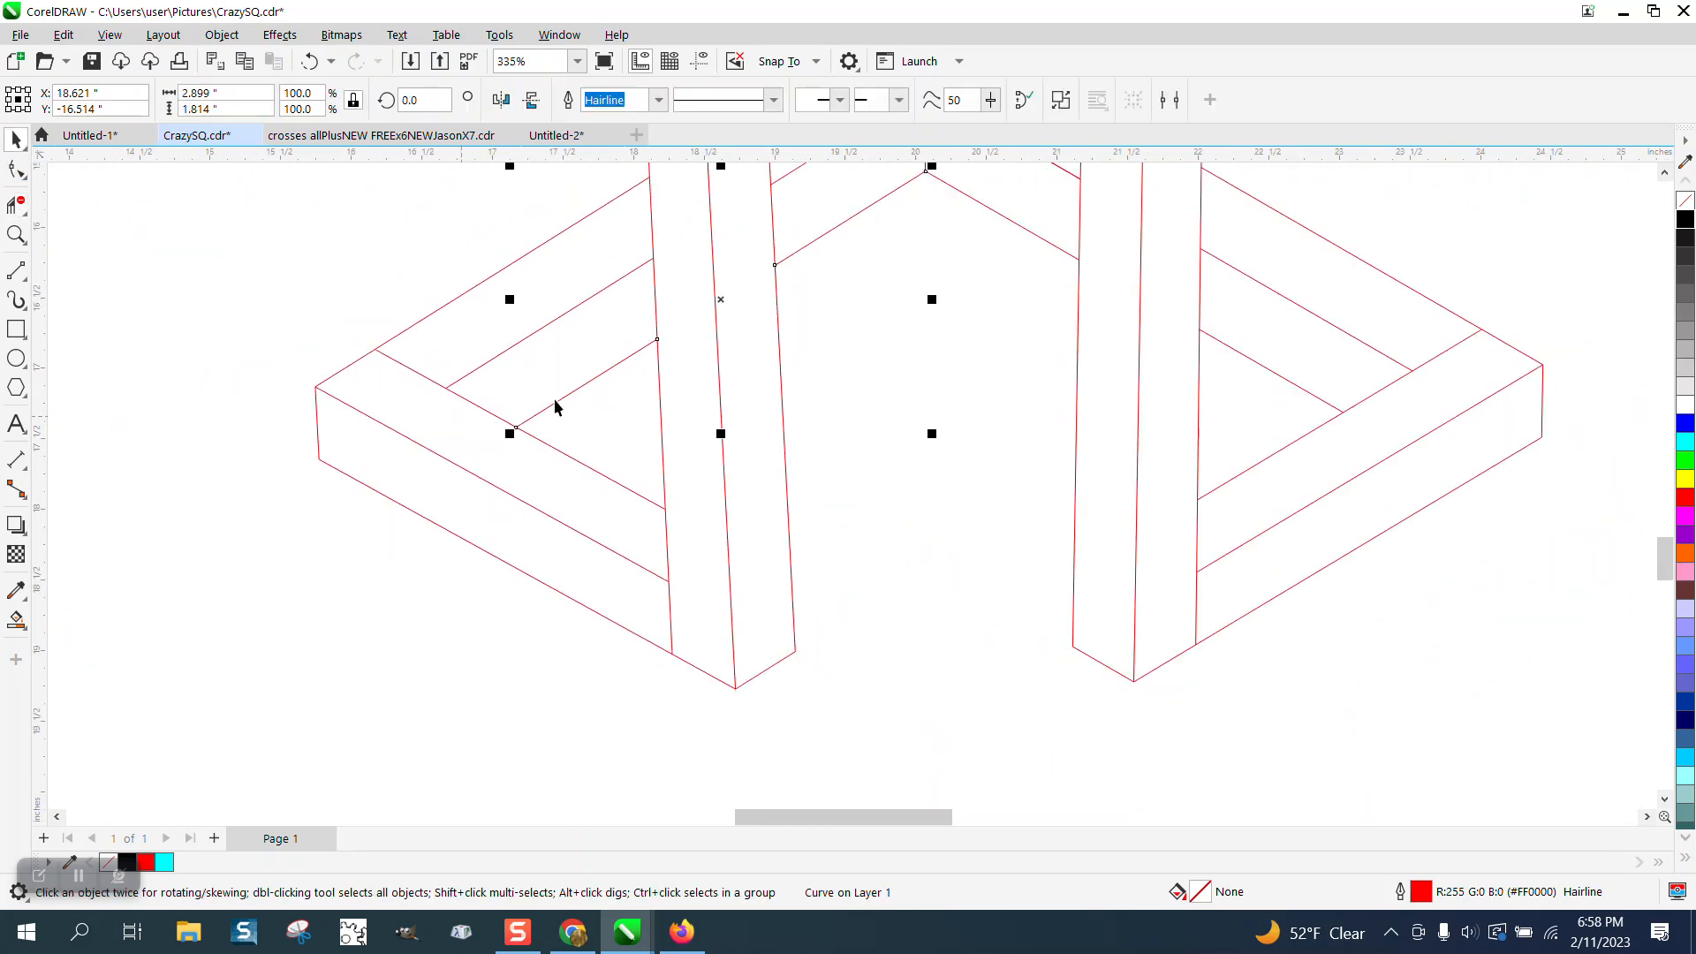
left_click(10, 176)
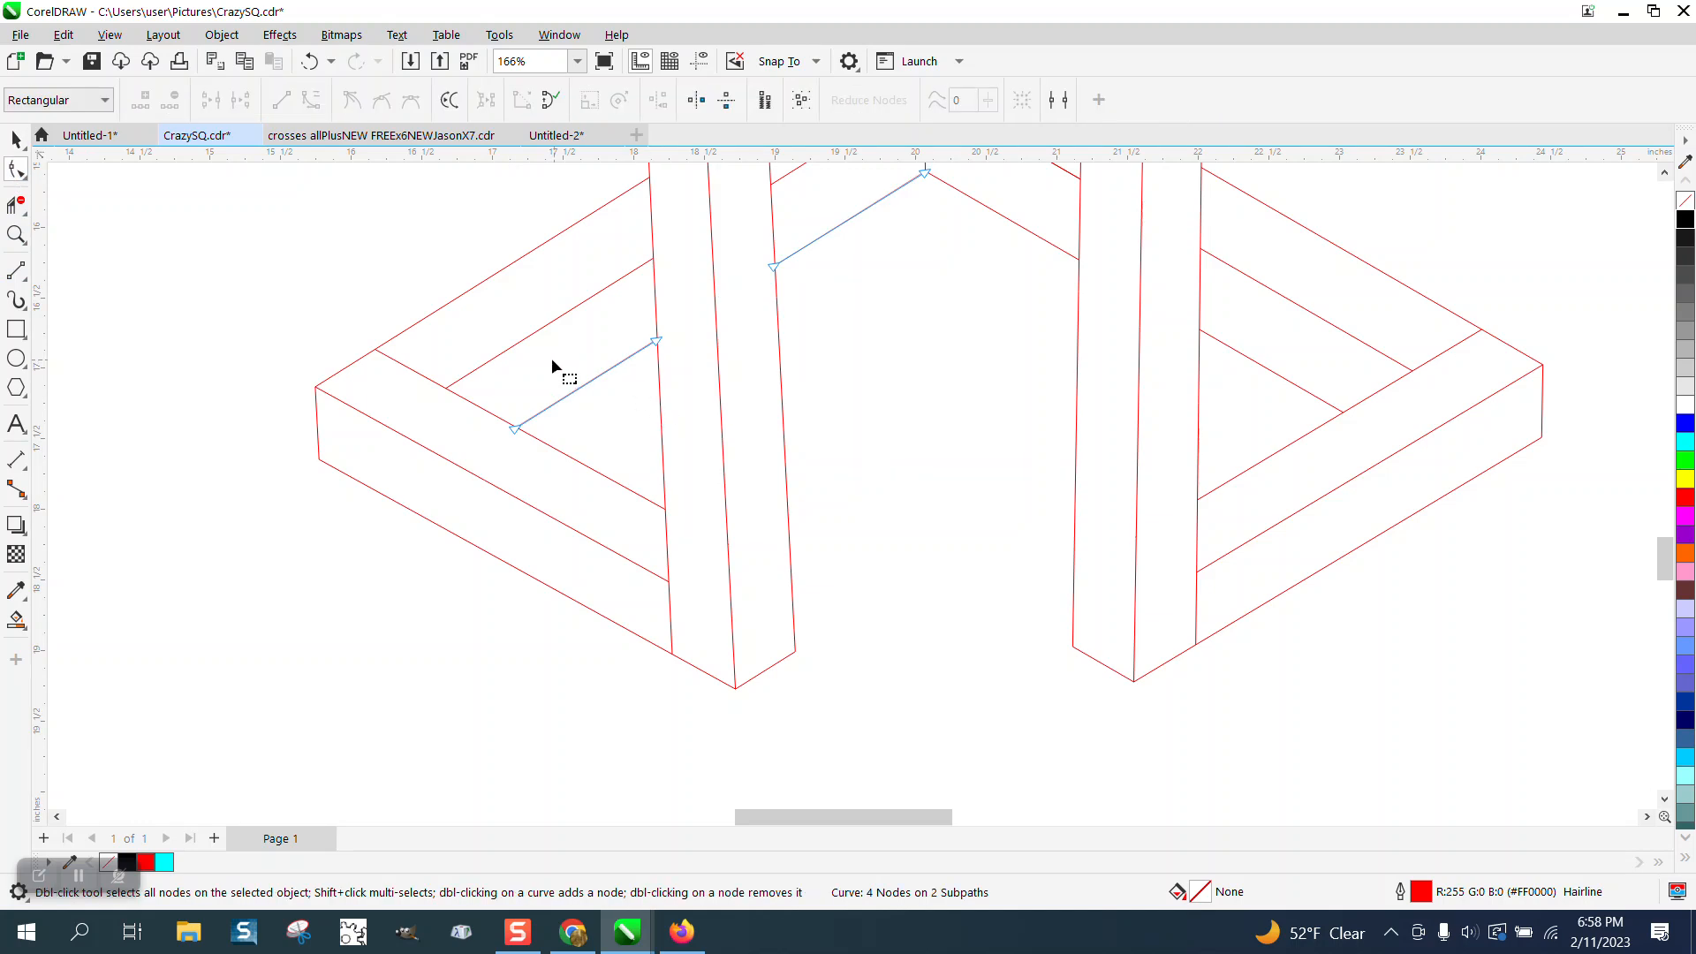
left_click(16, 620)
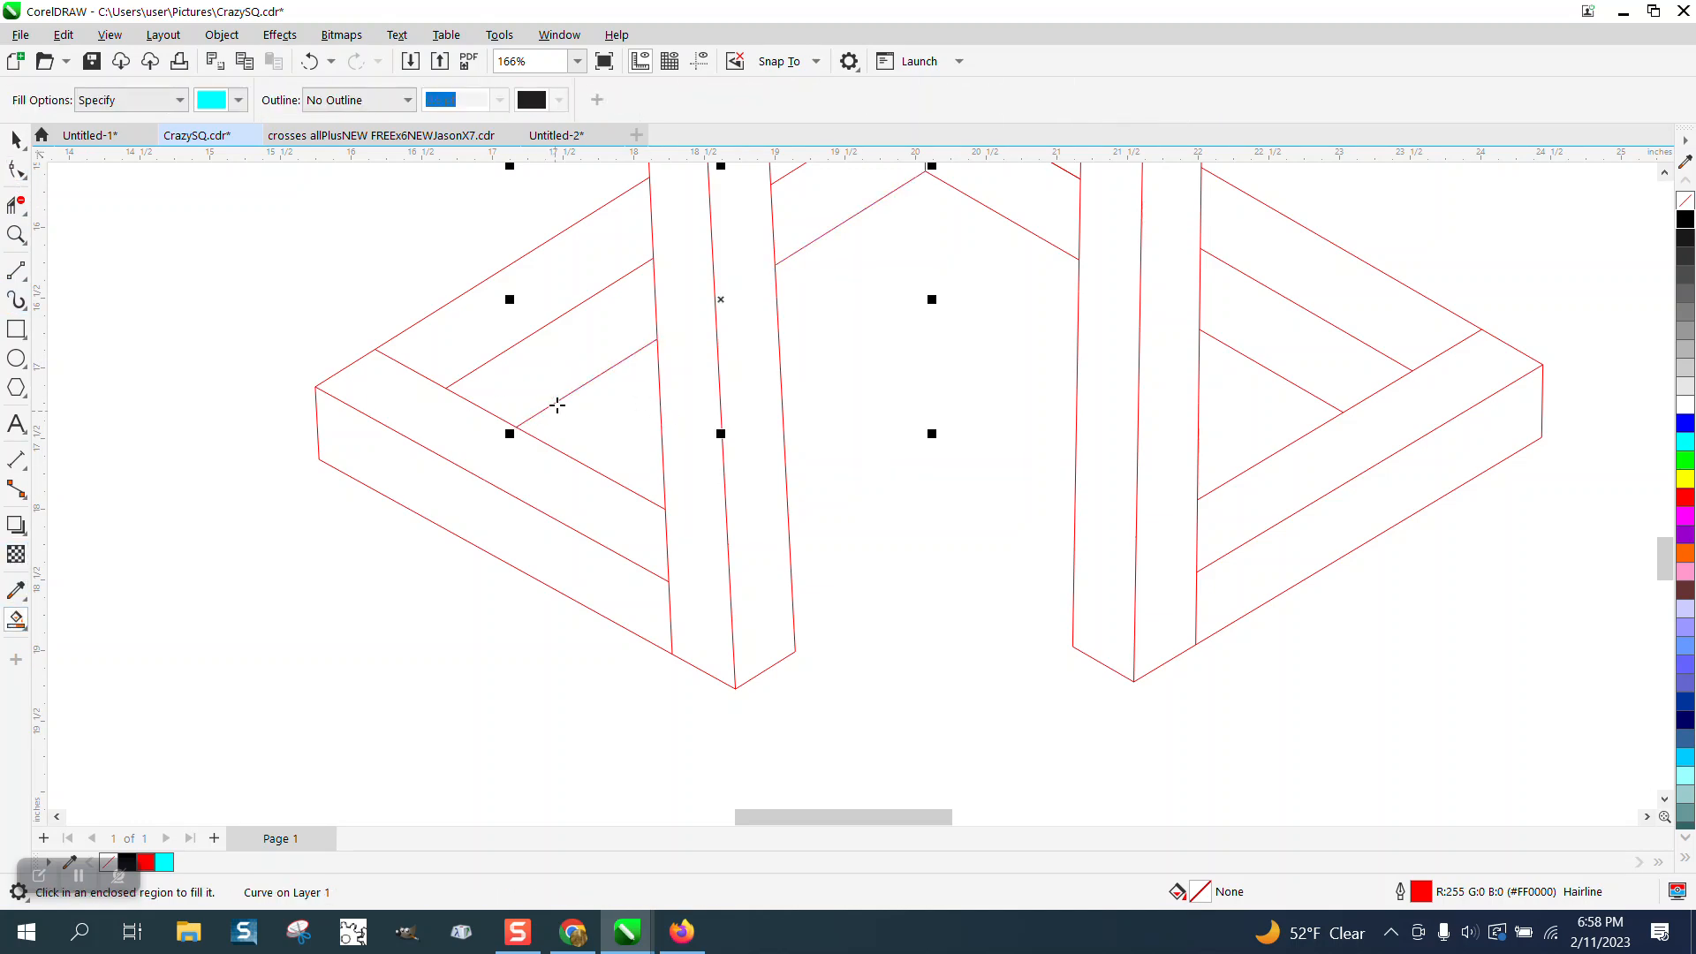
left_click(553, 378)
left_click(503, 316)
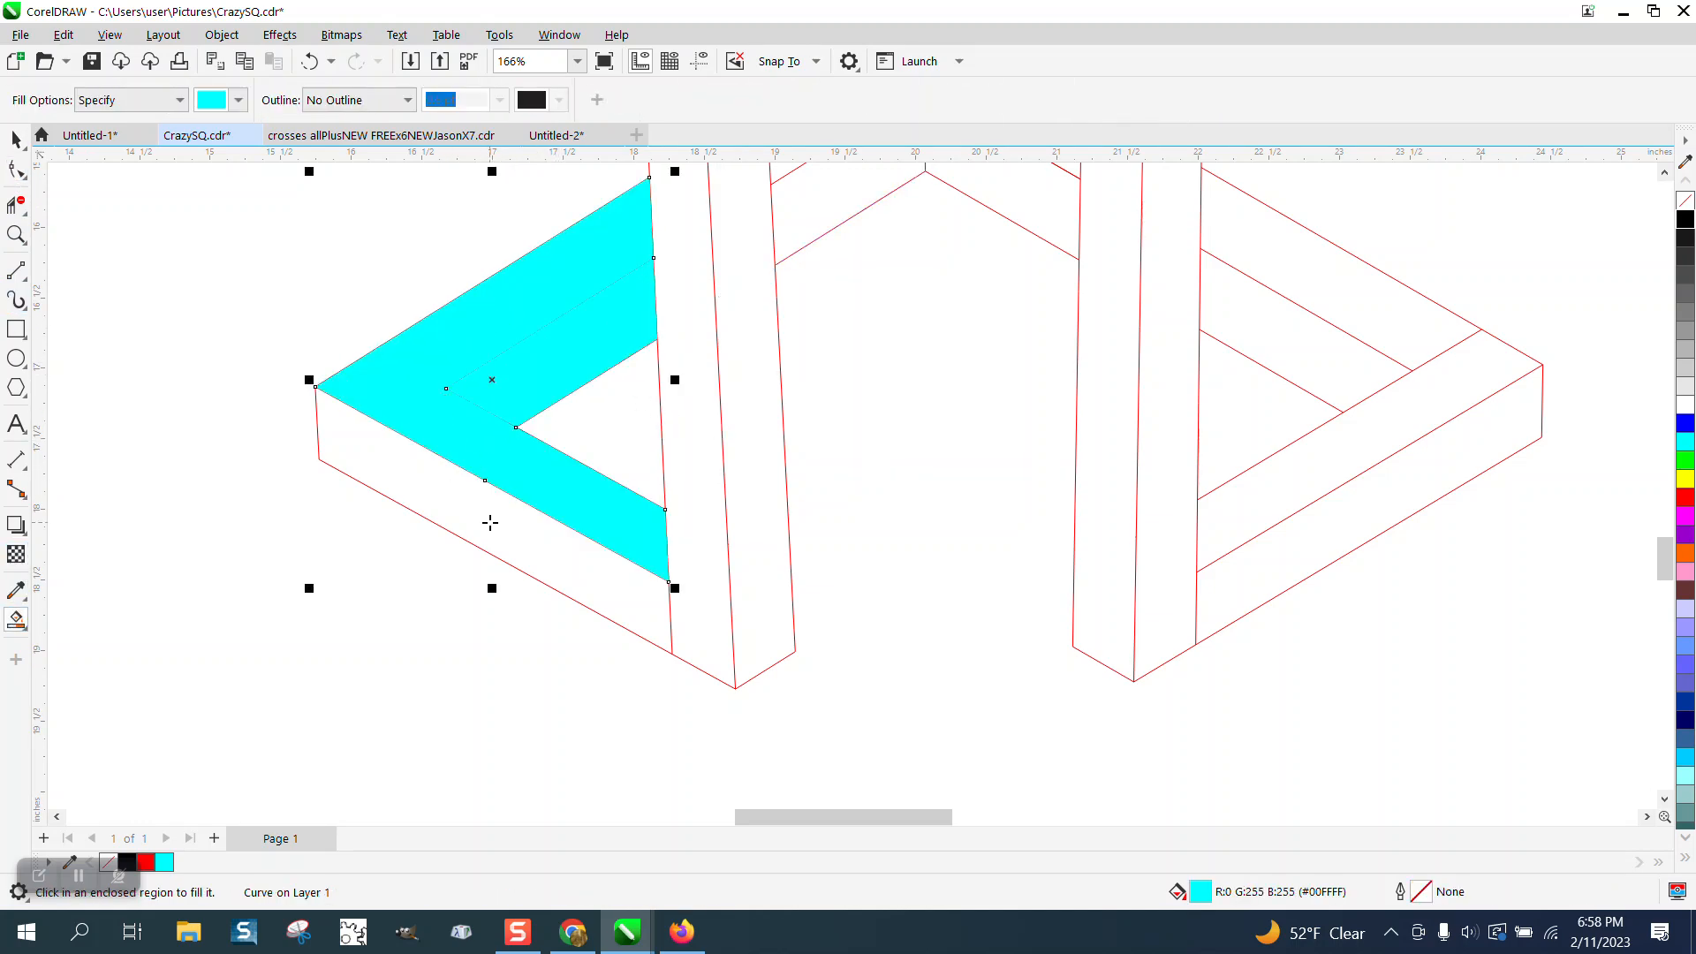
left_click(490, 523)
left_click(707, 571)
scroll(609, 508, "down", 3)
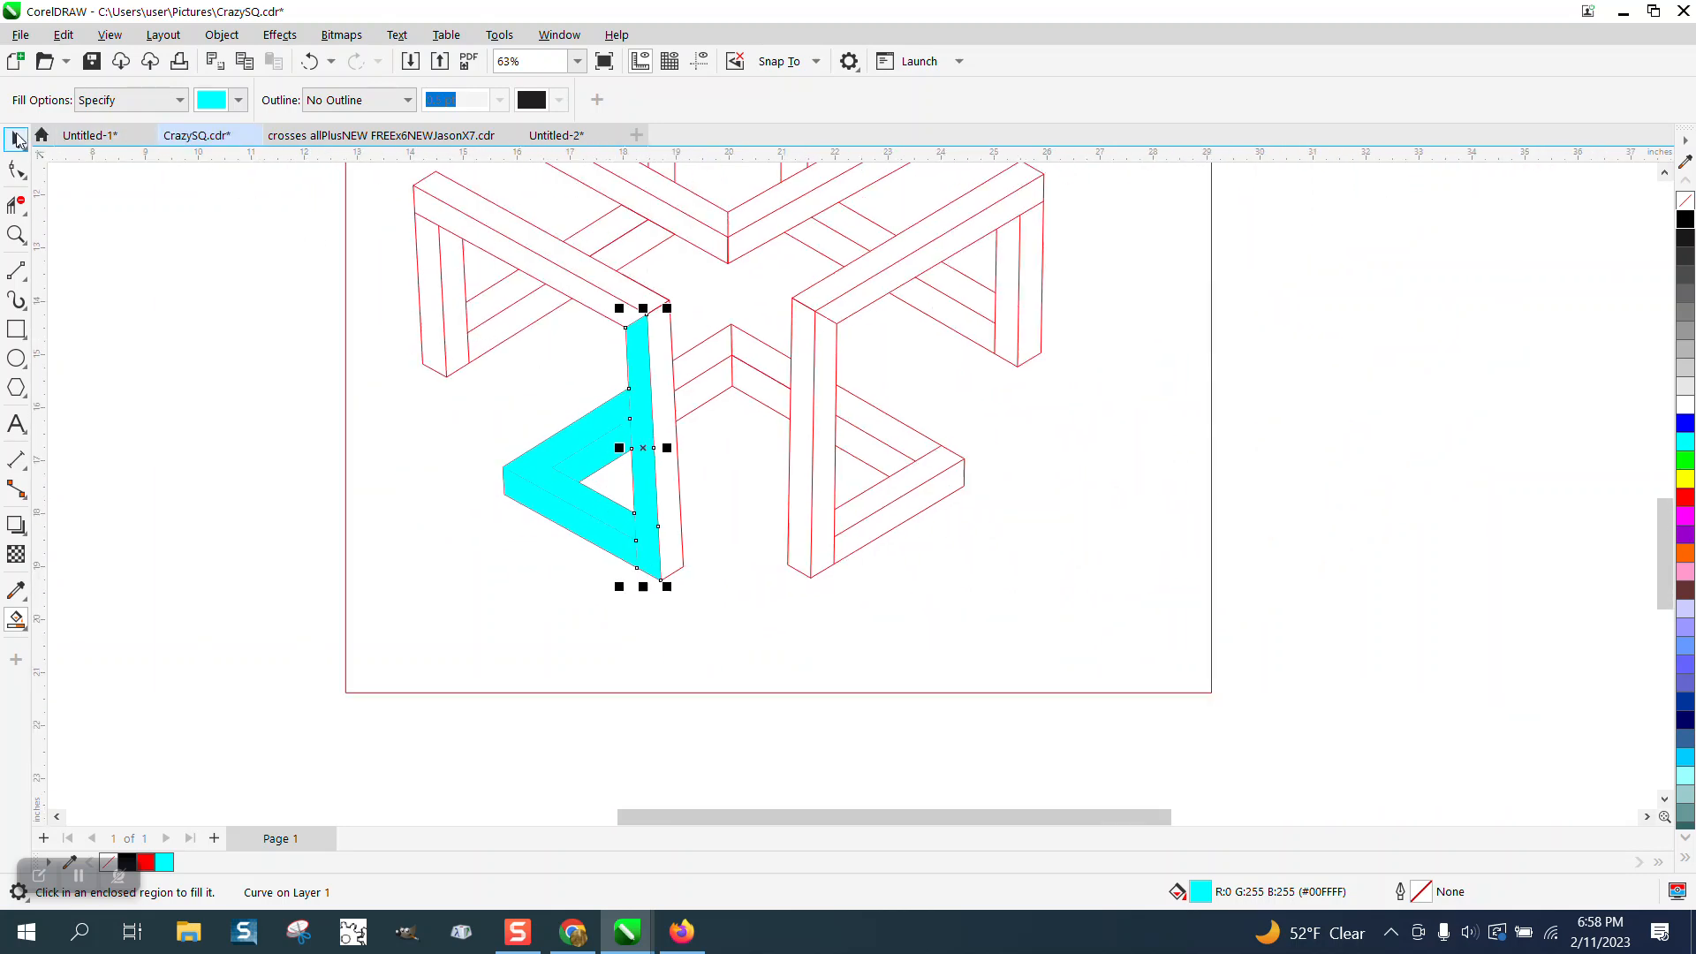
left_click(311, 62)
left_click(311, 61)
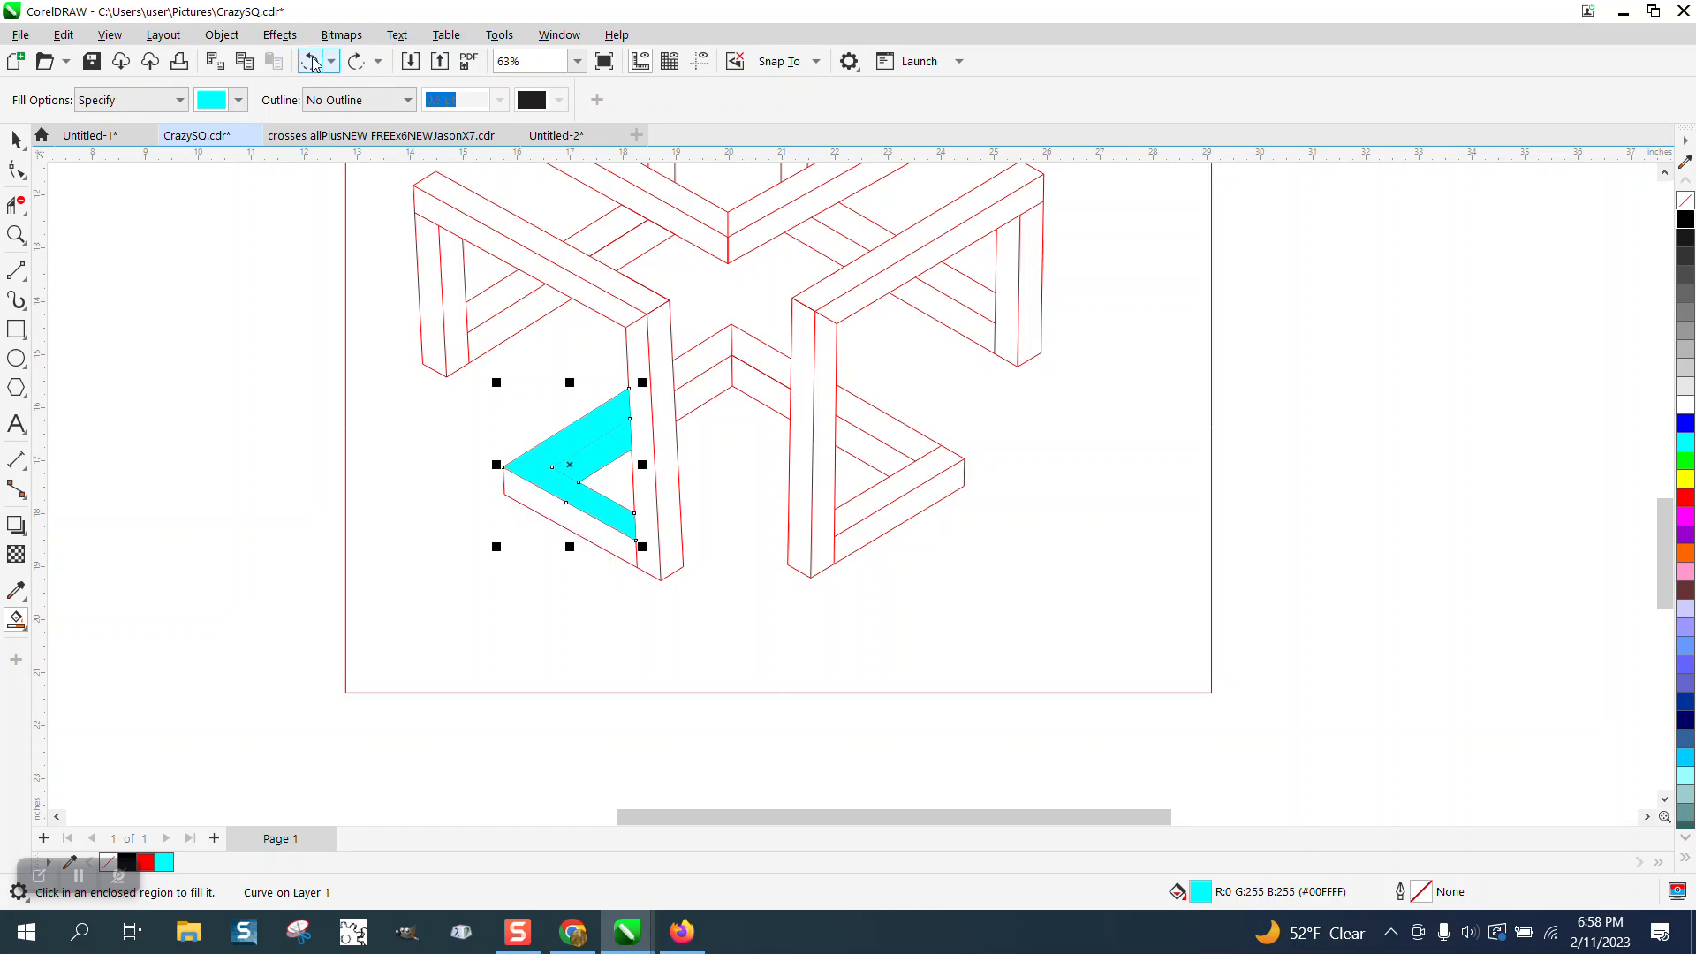
left_click(311, 62)
left_click(311, 62)
- Try filling the inner and outer upper bands of the lower-right frame with cyan using Smart Fill, and undo both fills
left_click(884, 450)
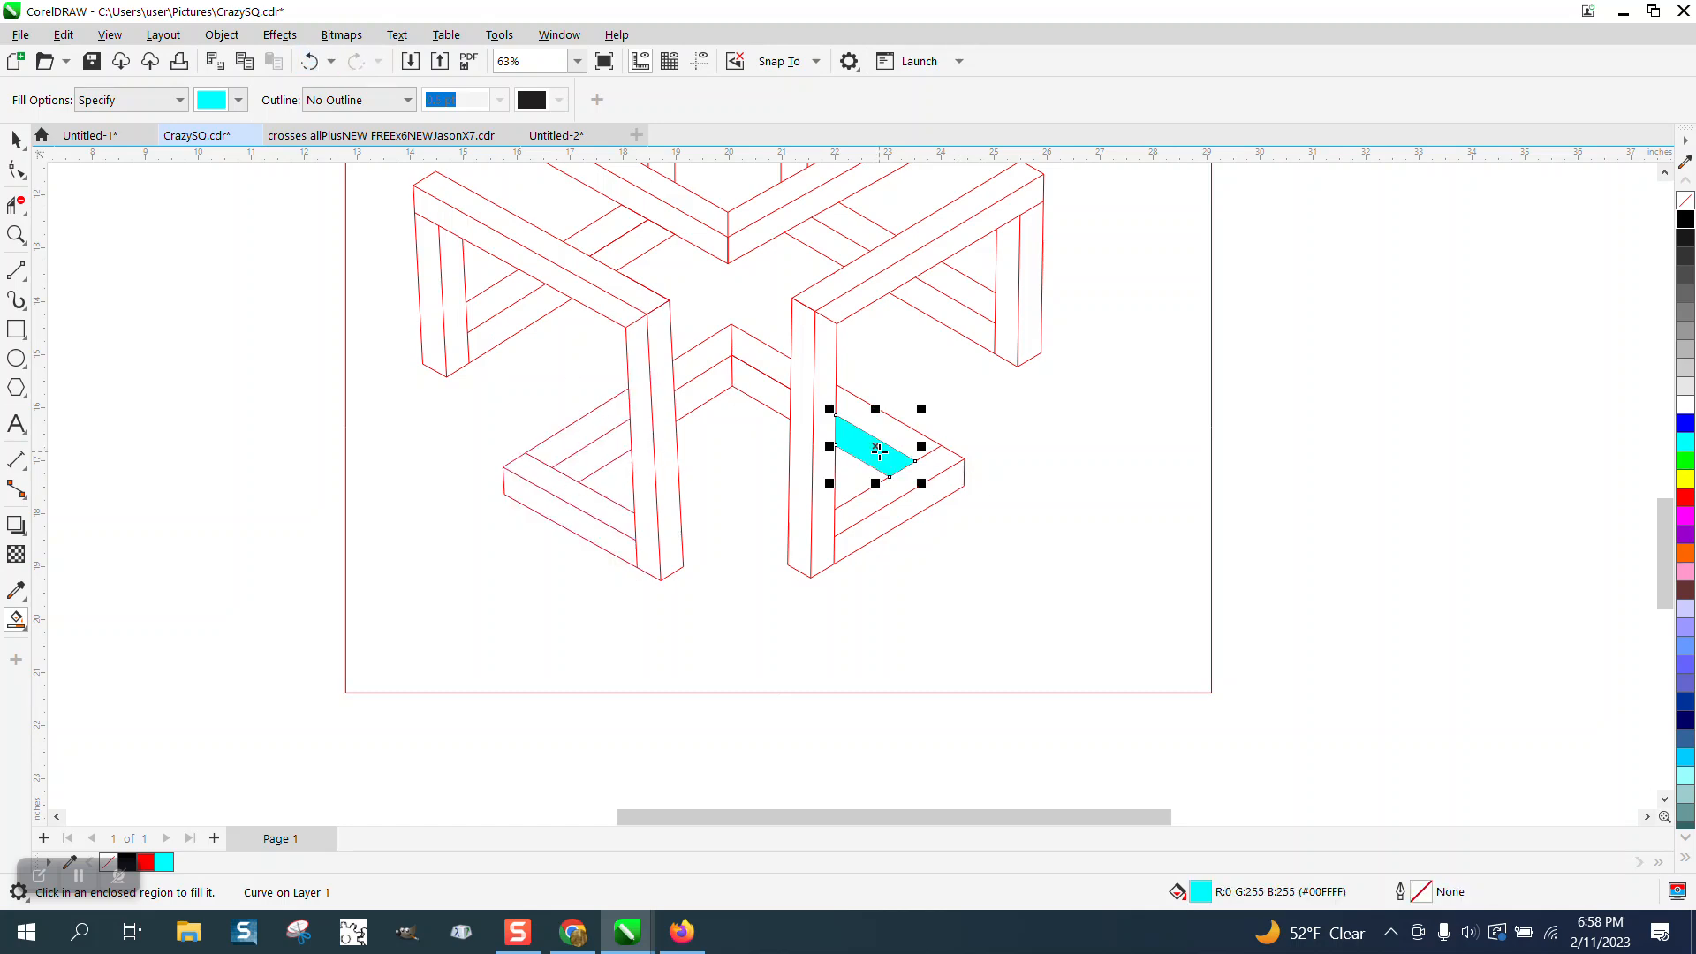
left_click(884, 439)
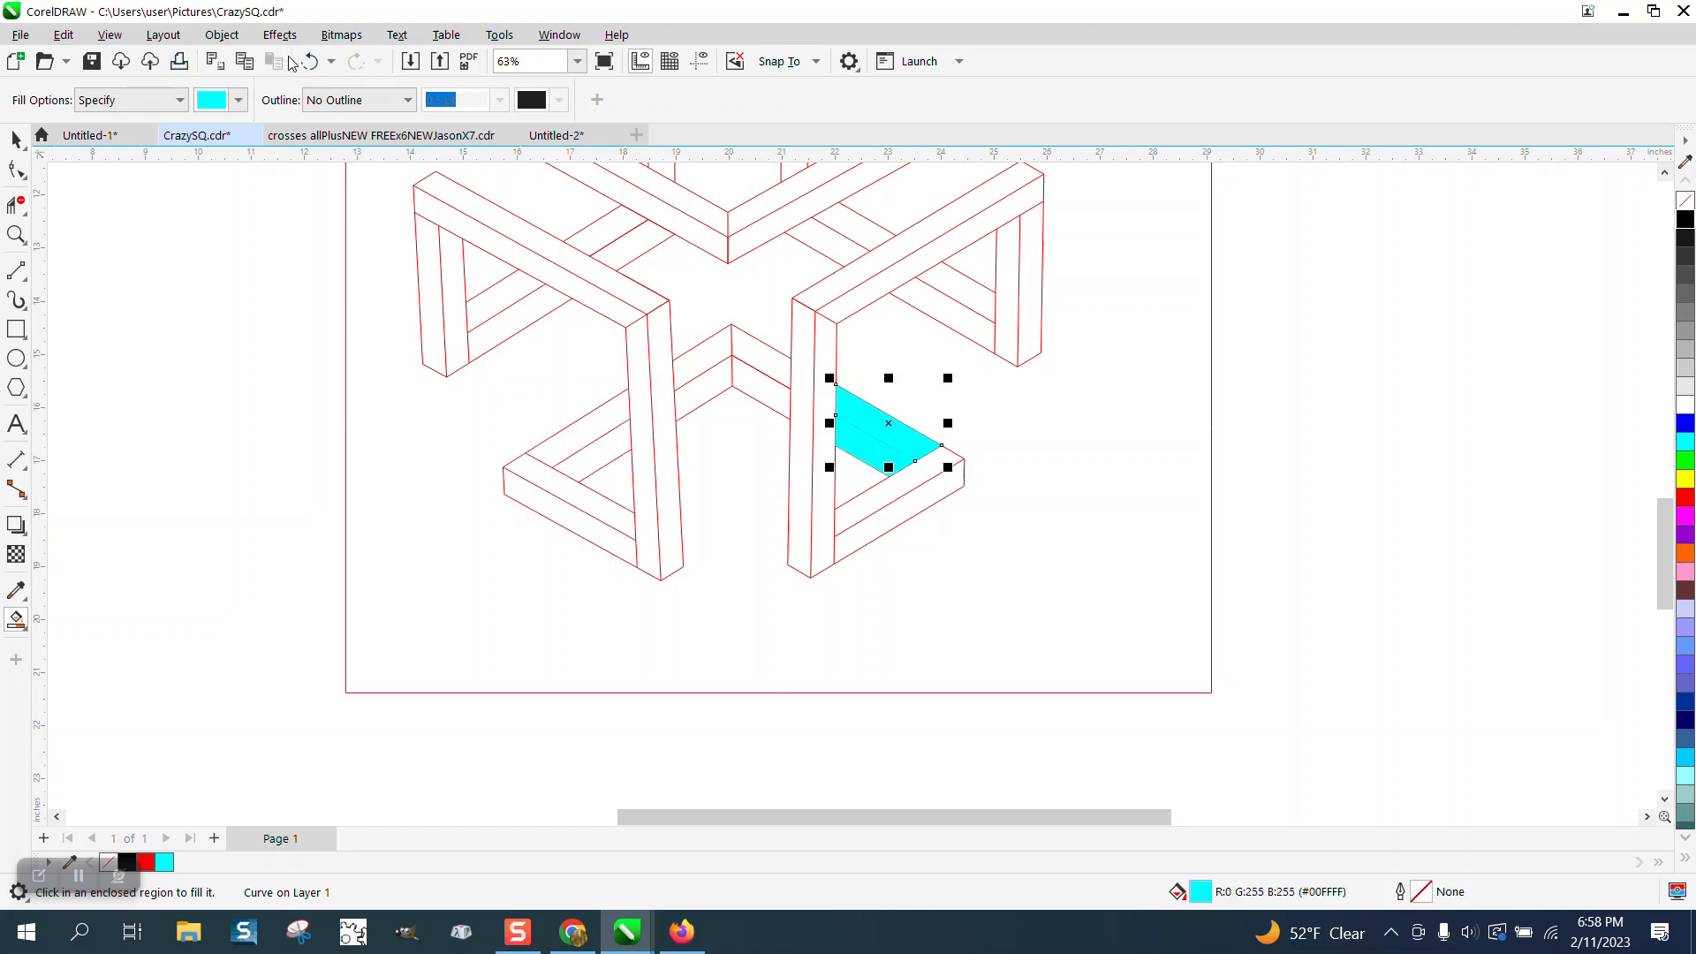
left_click(311, 64)
left_click(311, 64)
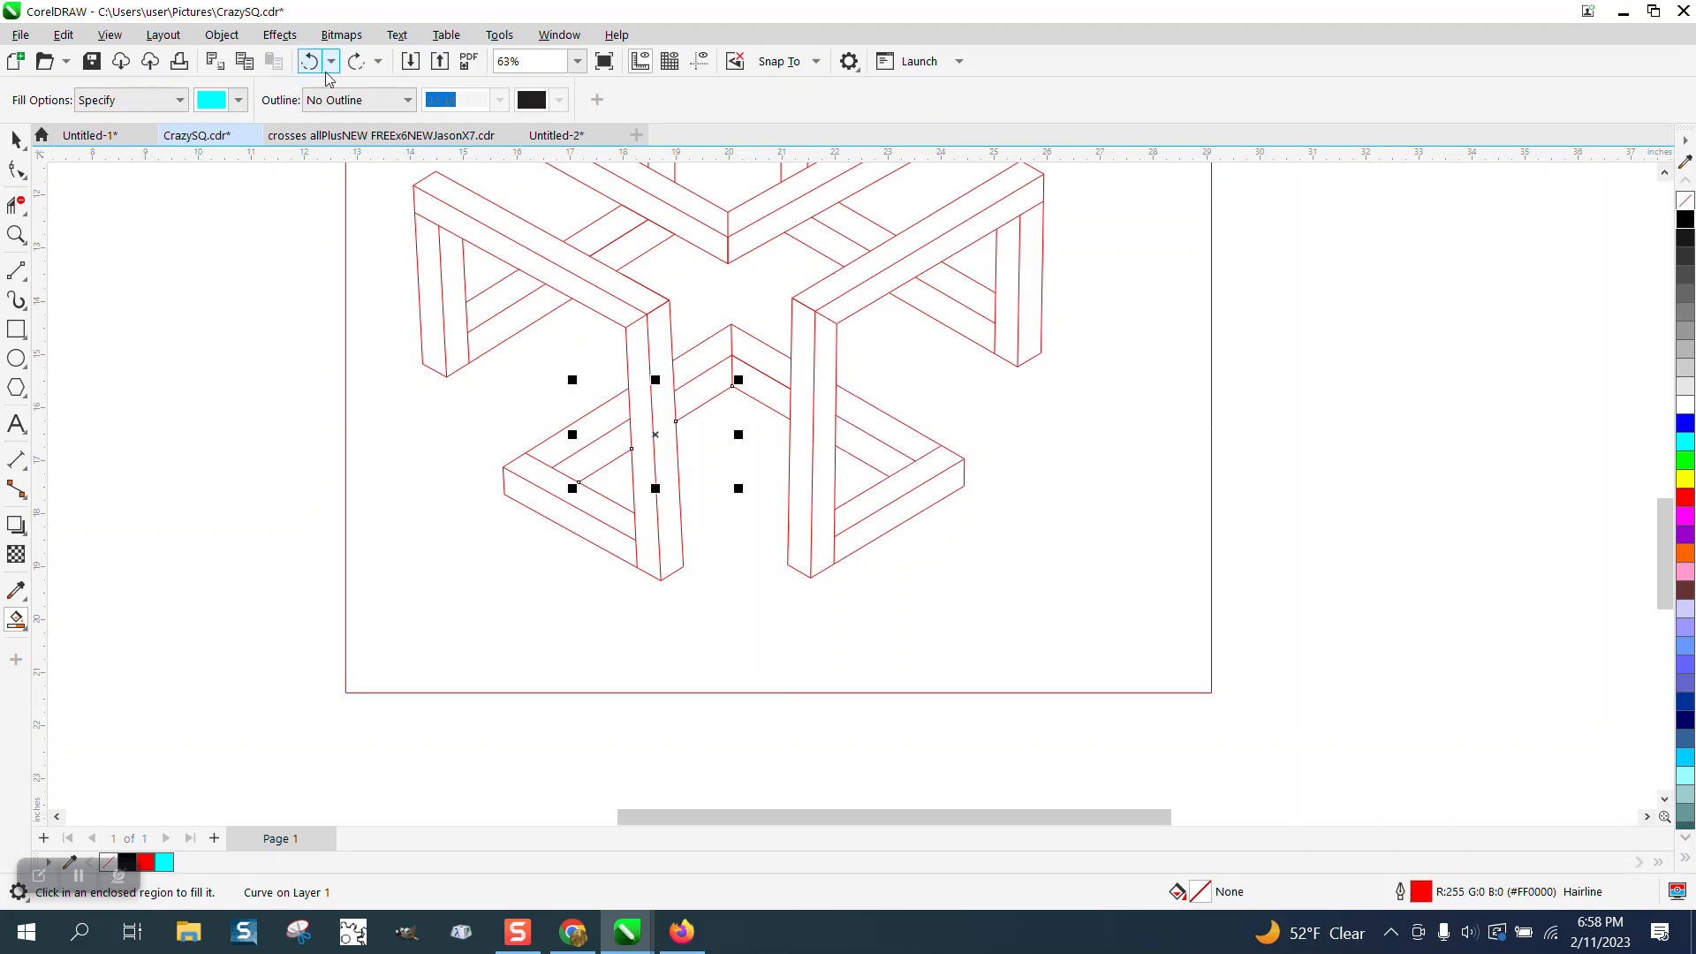
scroll(648, 676, "down", 1)
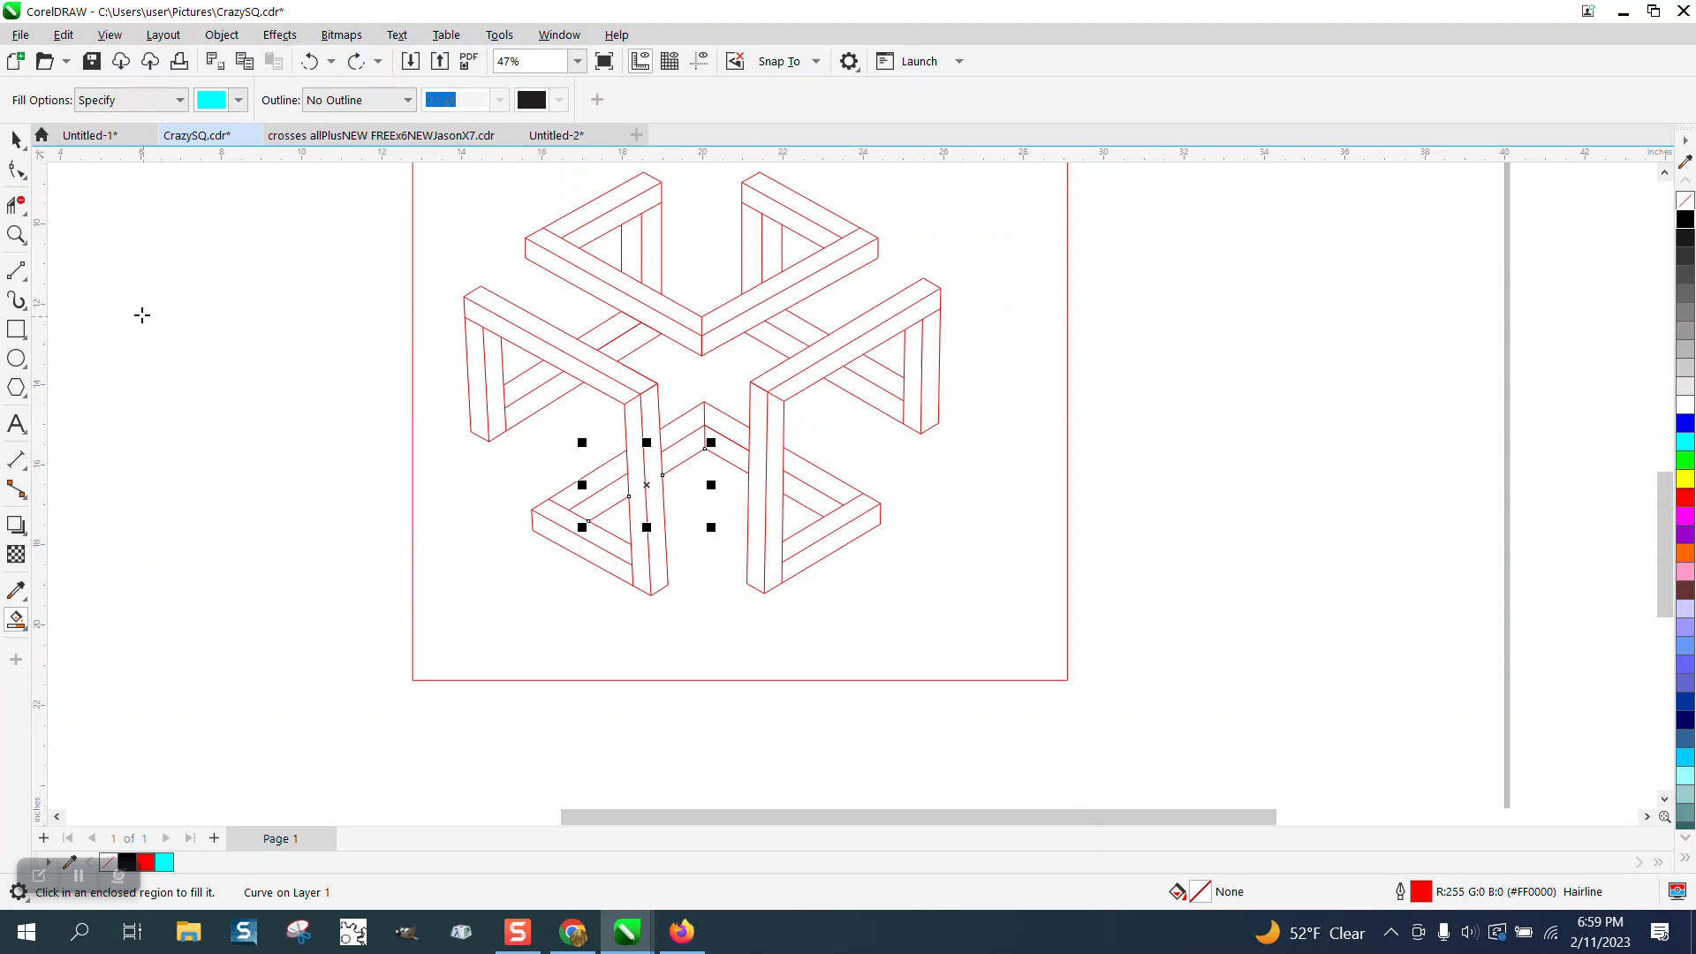
left_click(16, 234)
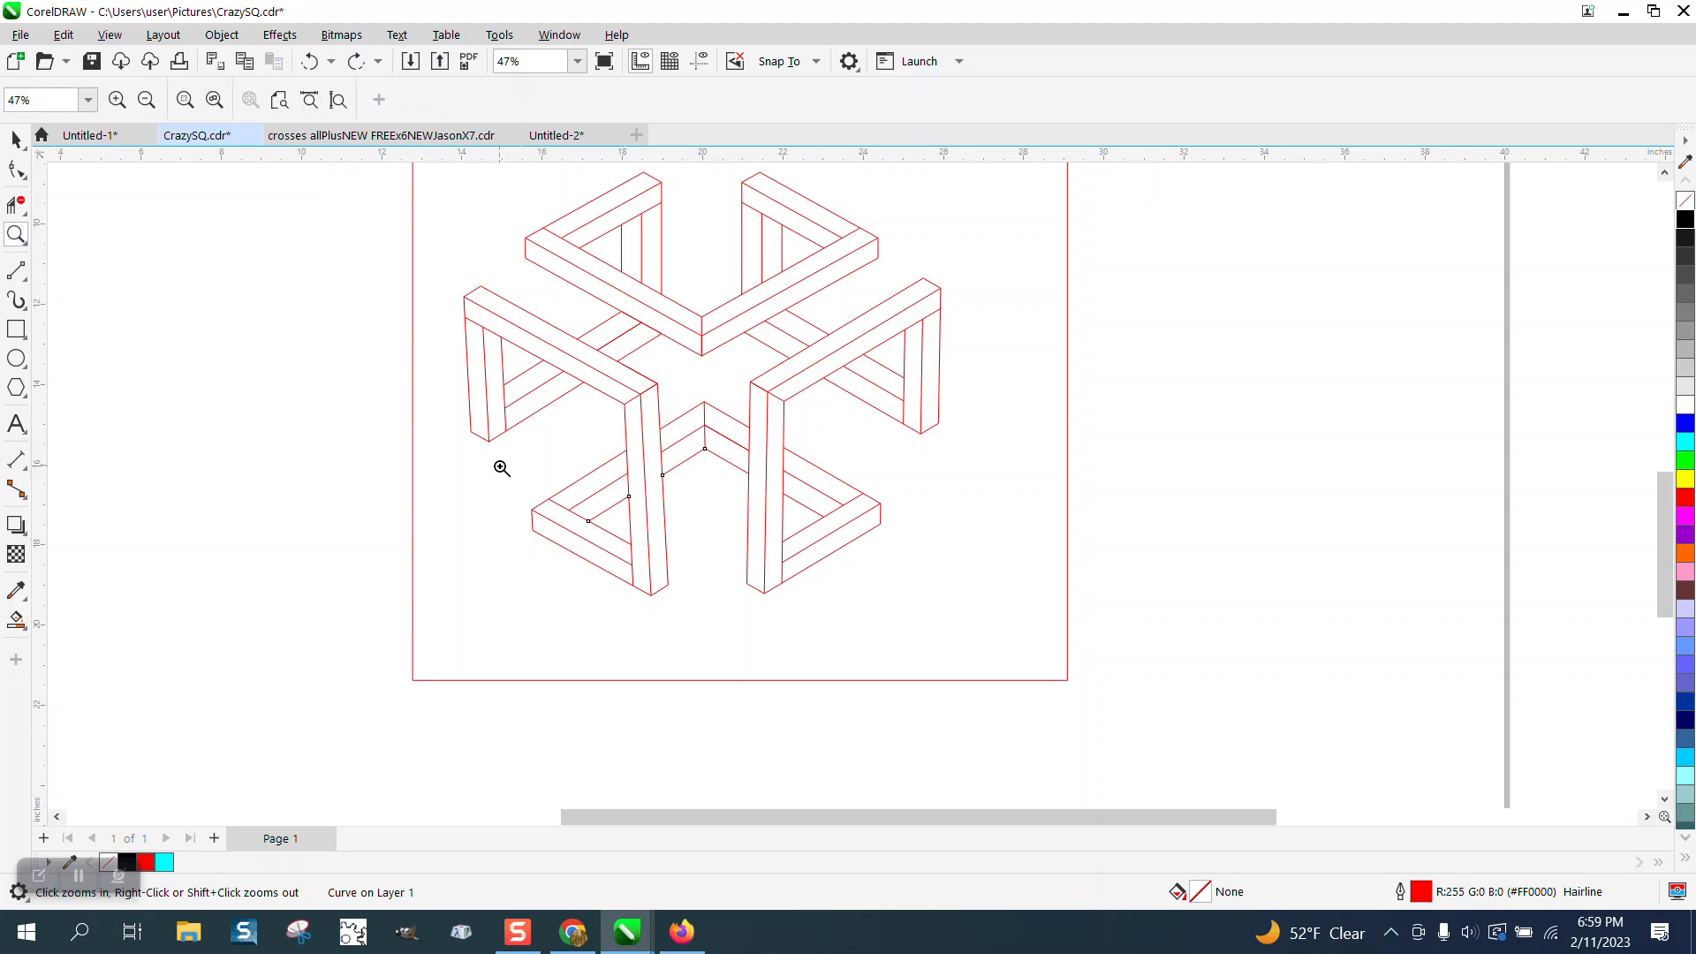
left_click_drag(495, 468, 658, 562)
left_click(15, 168)
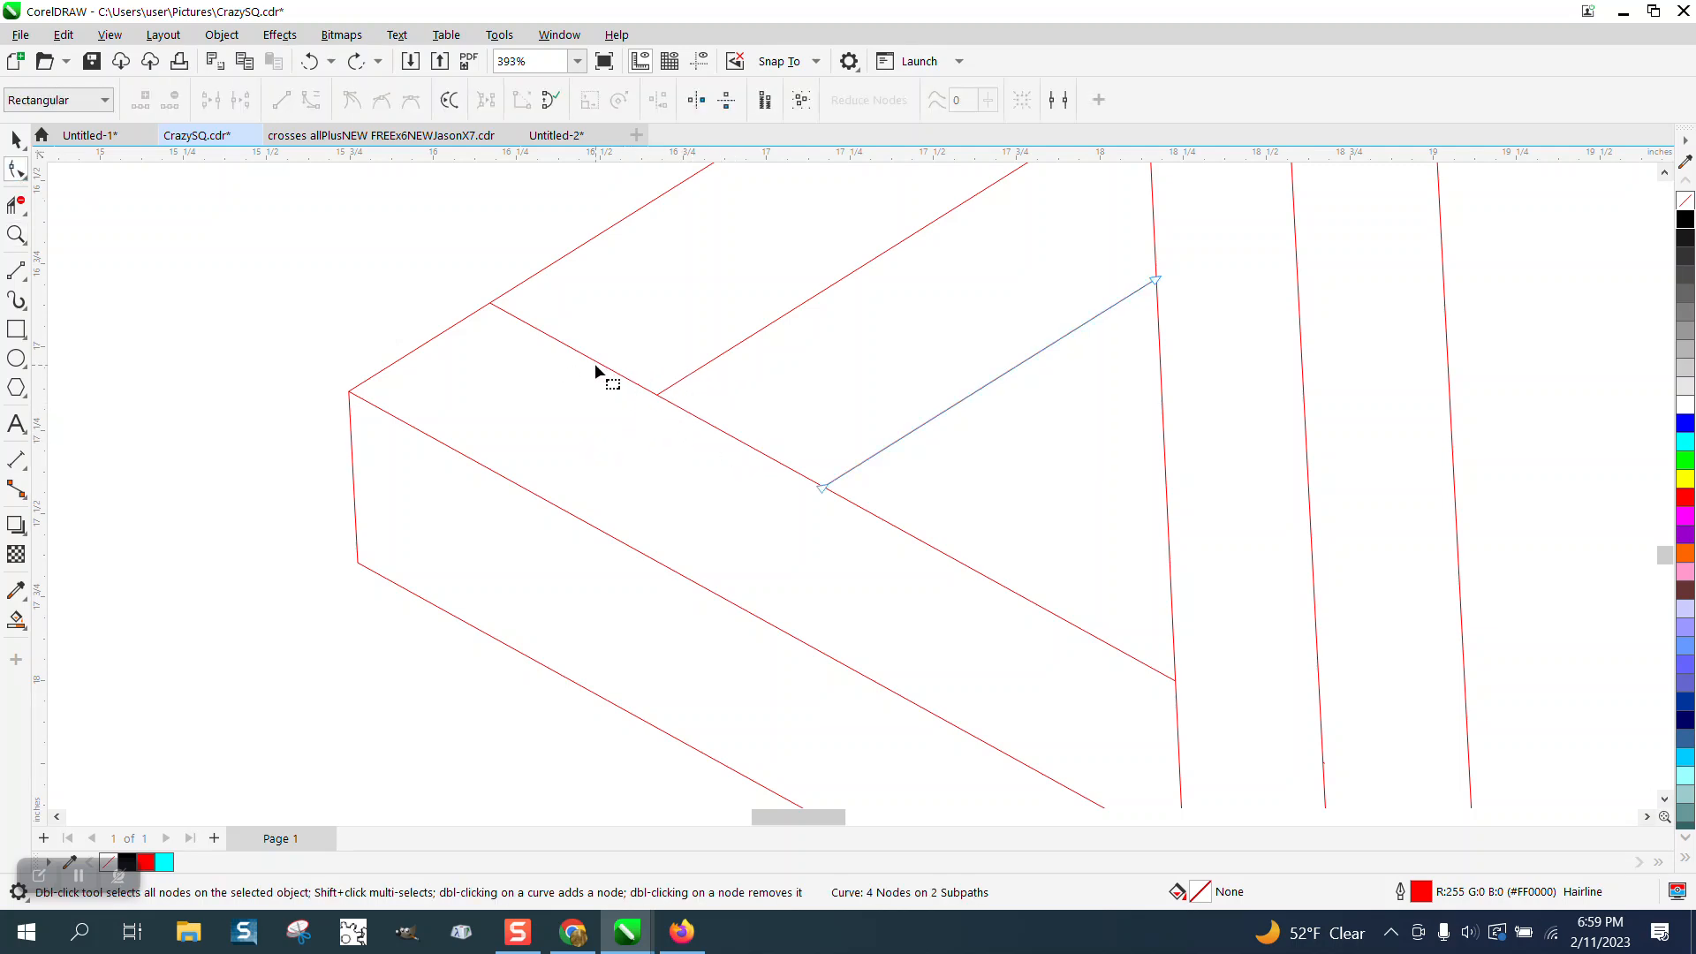
scroll(477, 410, "down", 5)
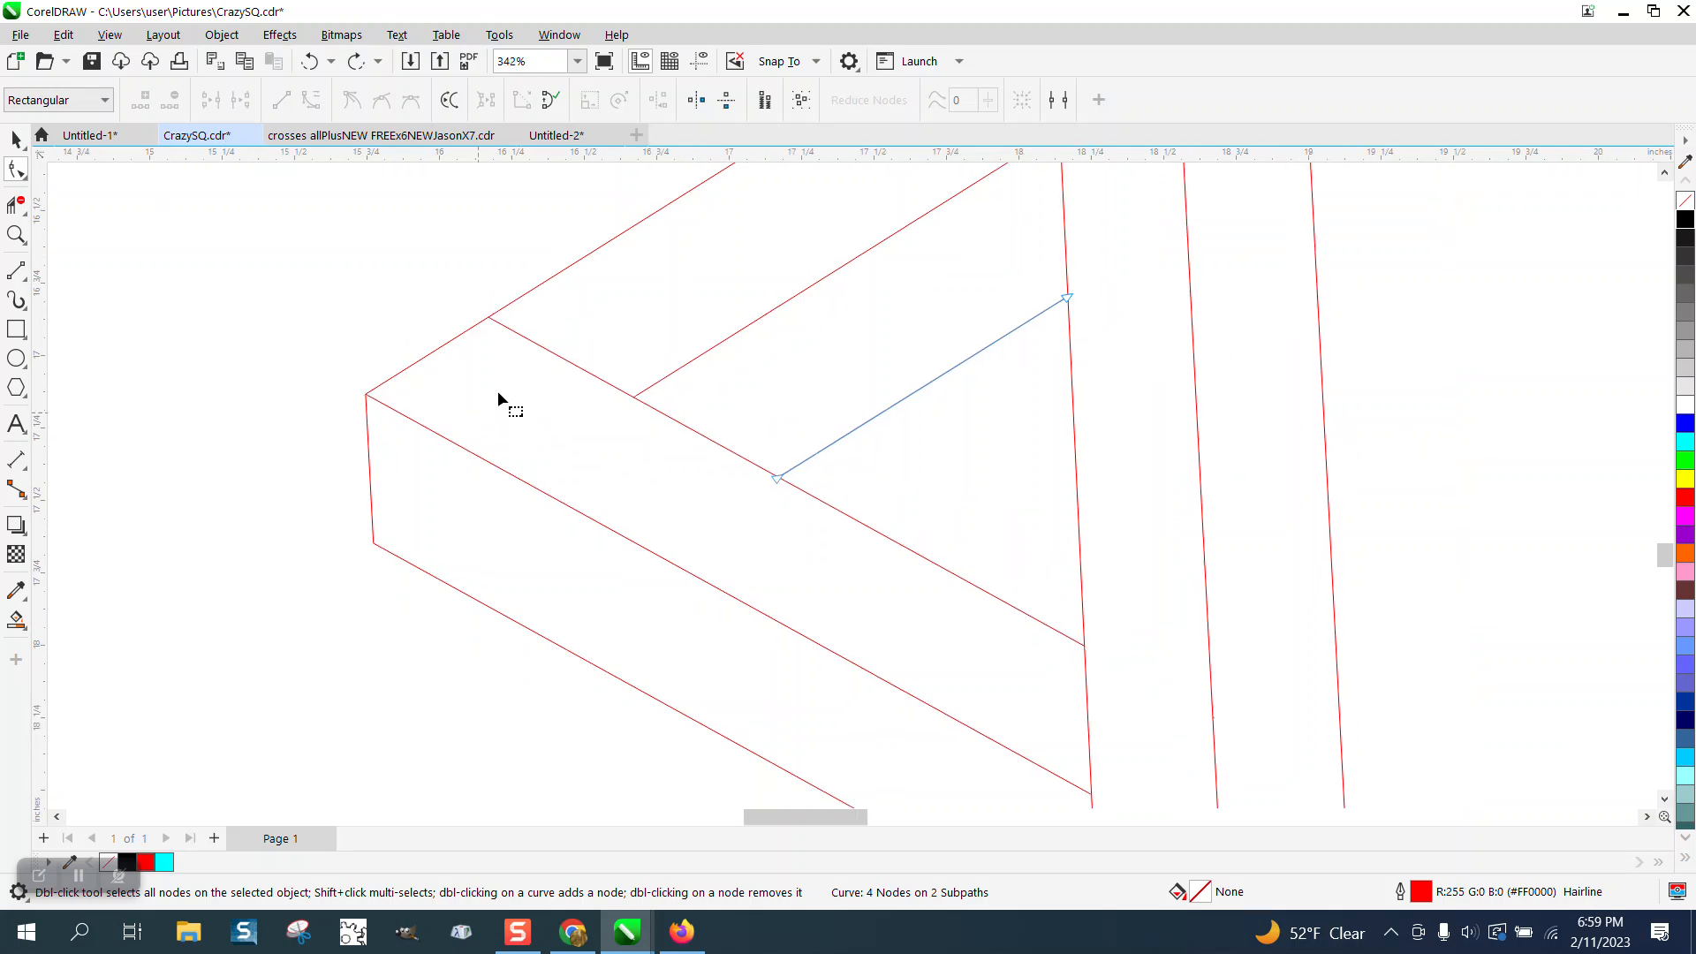
scroll(590, 392, "down", 5)
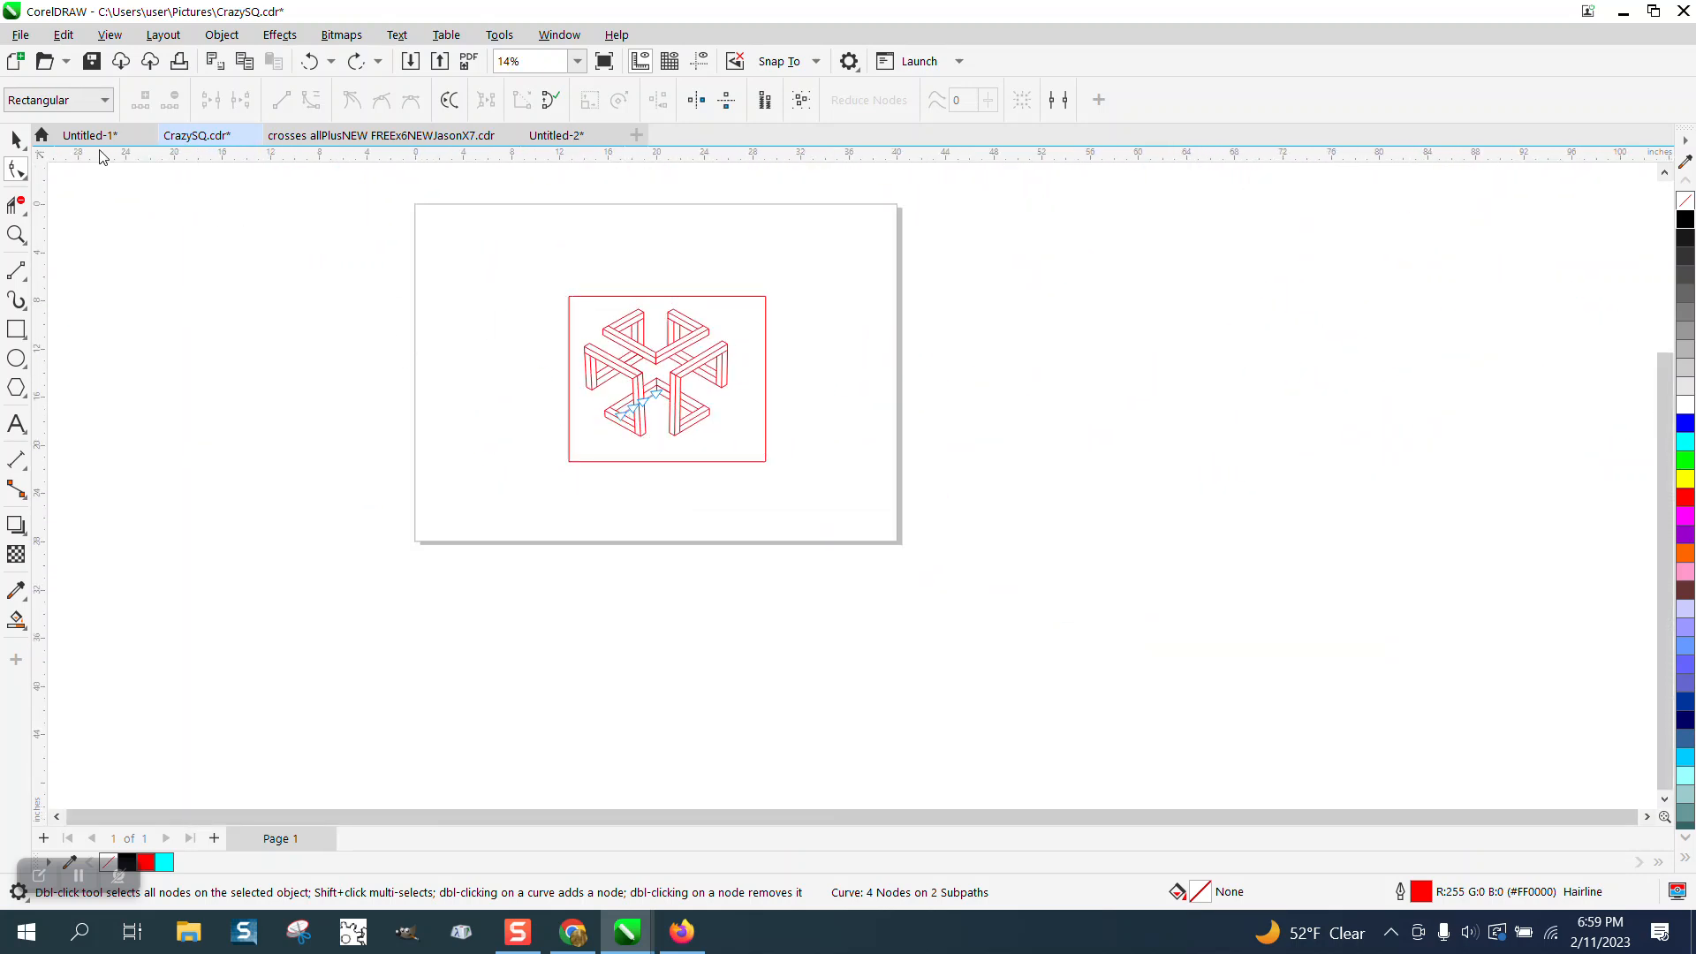
- Delete the rectangle around the cube drawing and combine all of the cube's lines into one curve
left_click(18, 139)
left_click(598, 296)
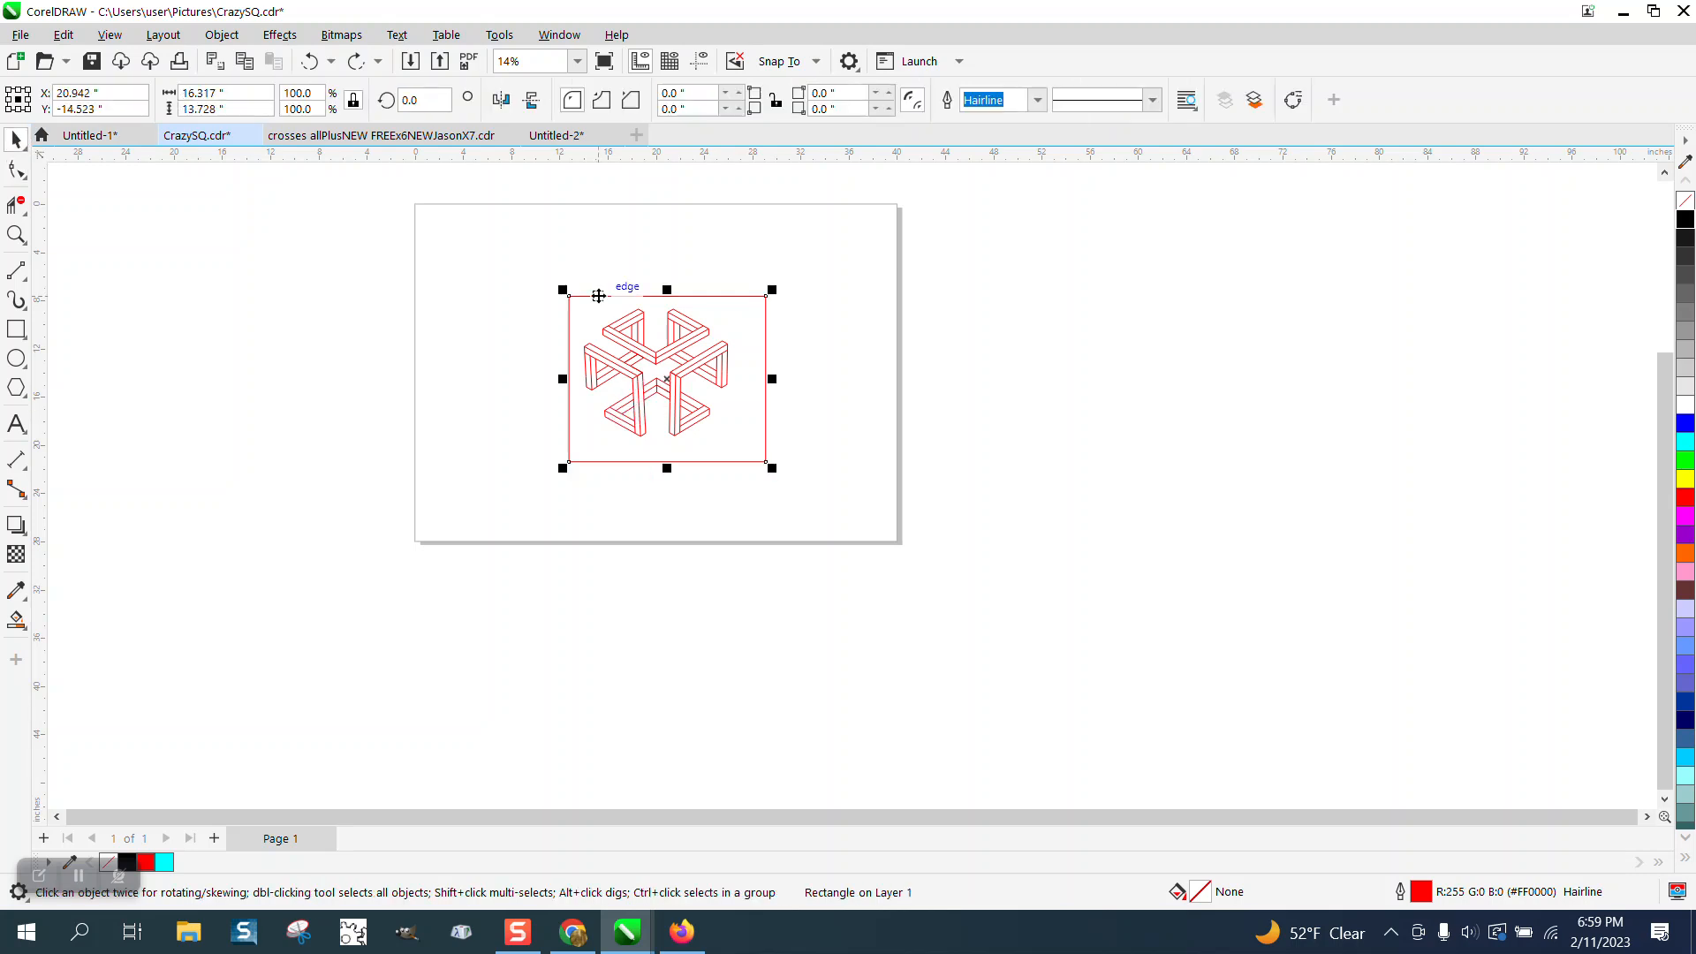
key("Delete")
left_click_drag(794, 486, 793, 486)
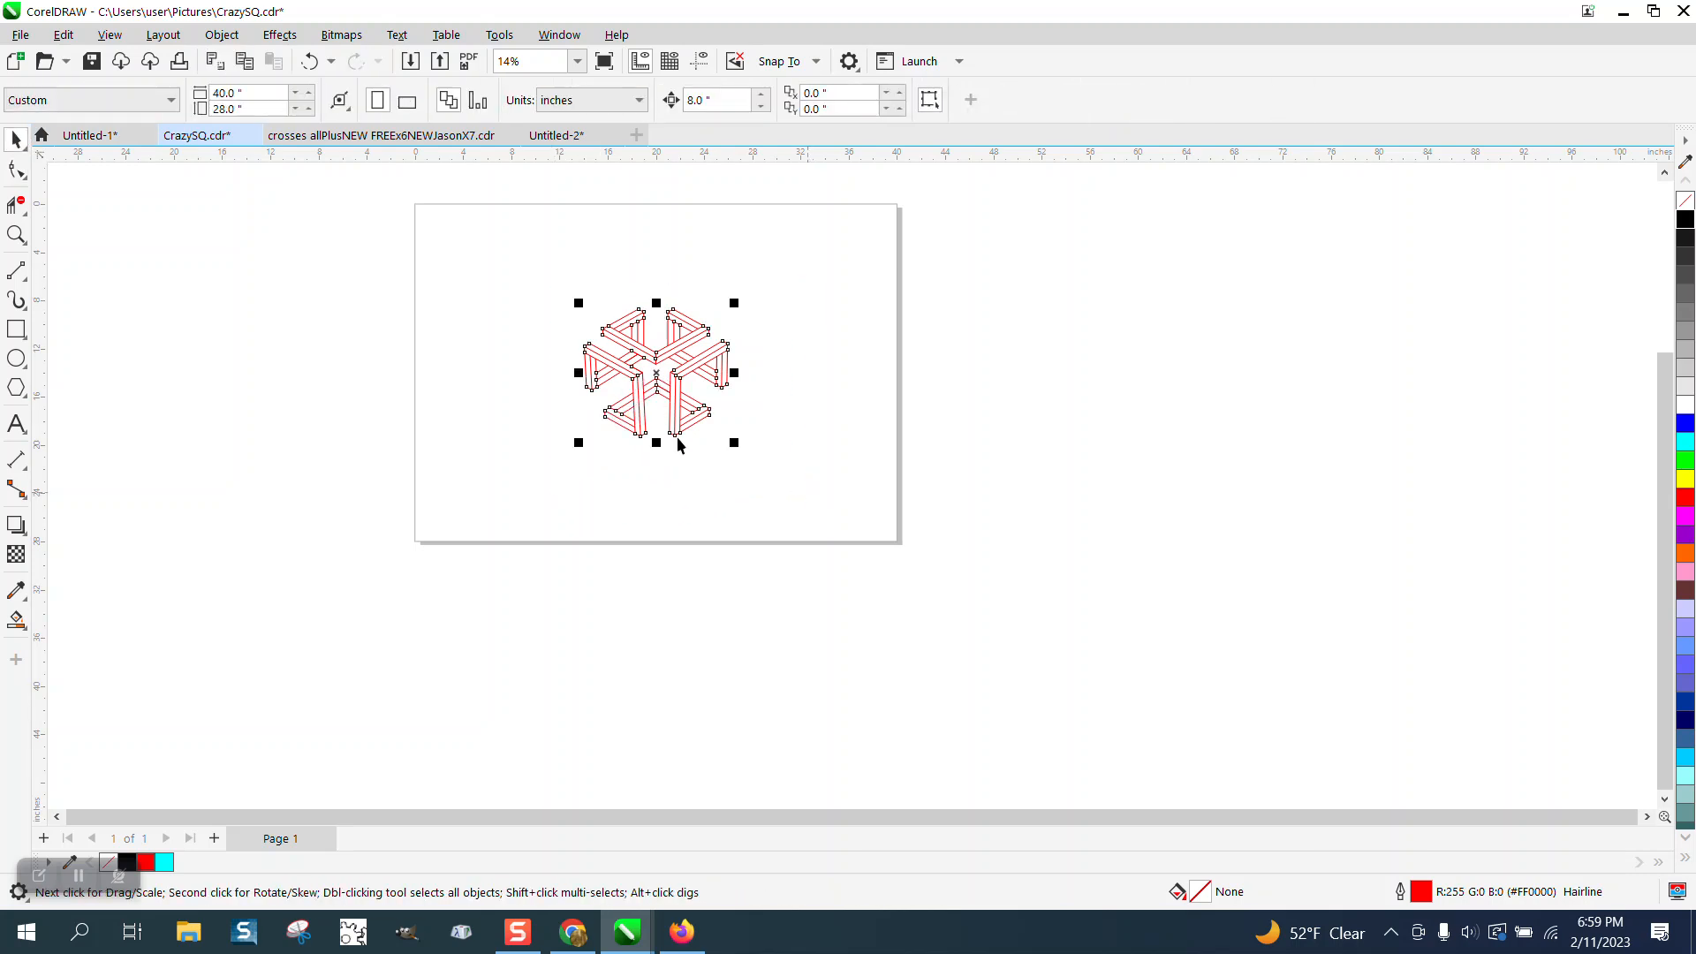
left_click(221, 35)
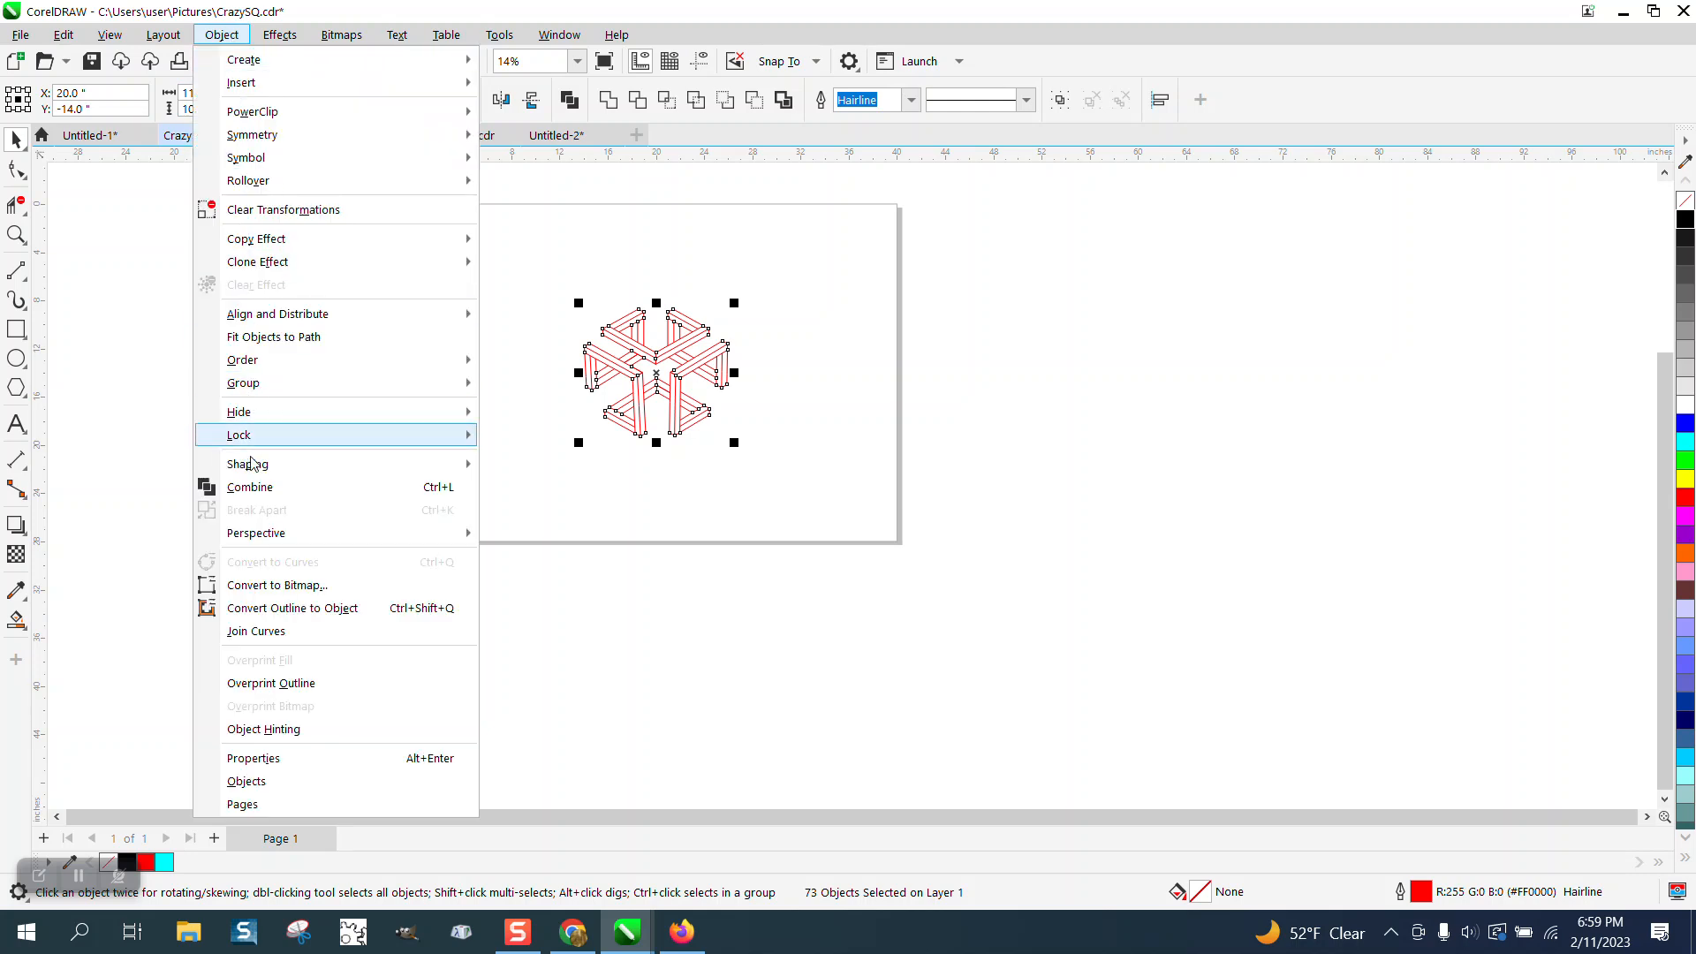
left_click(254, 489)
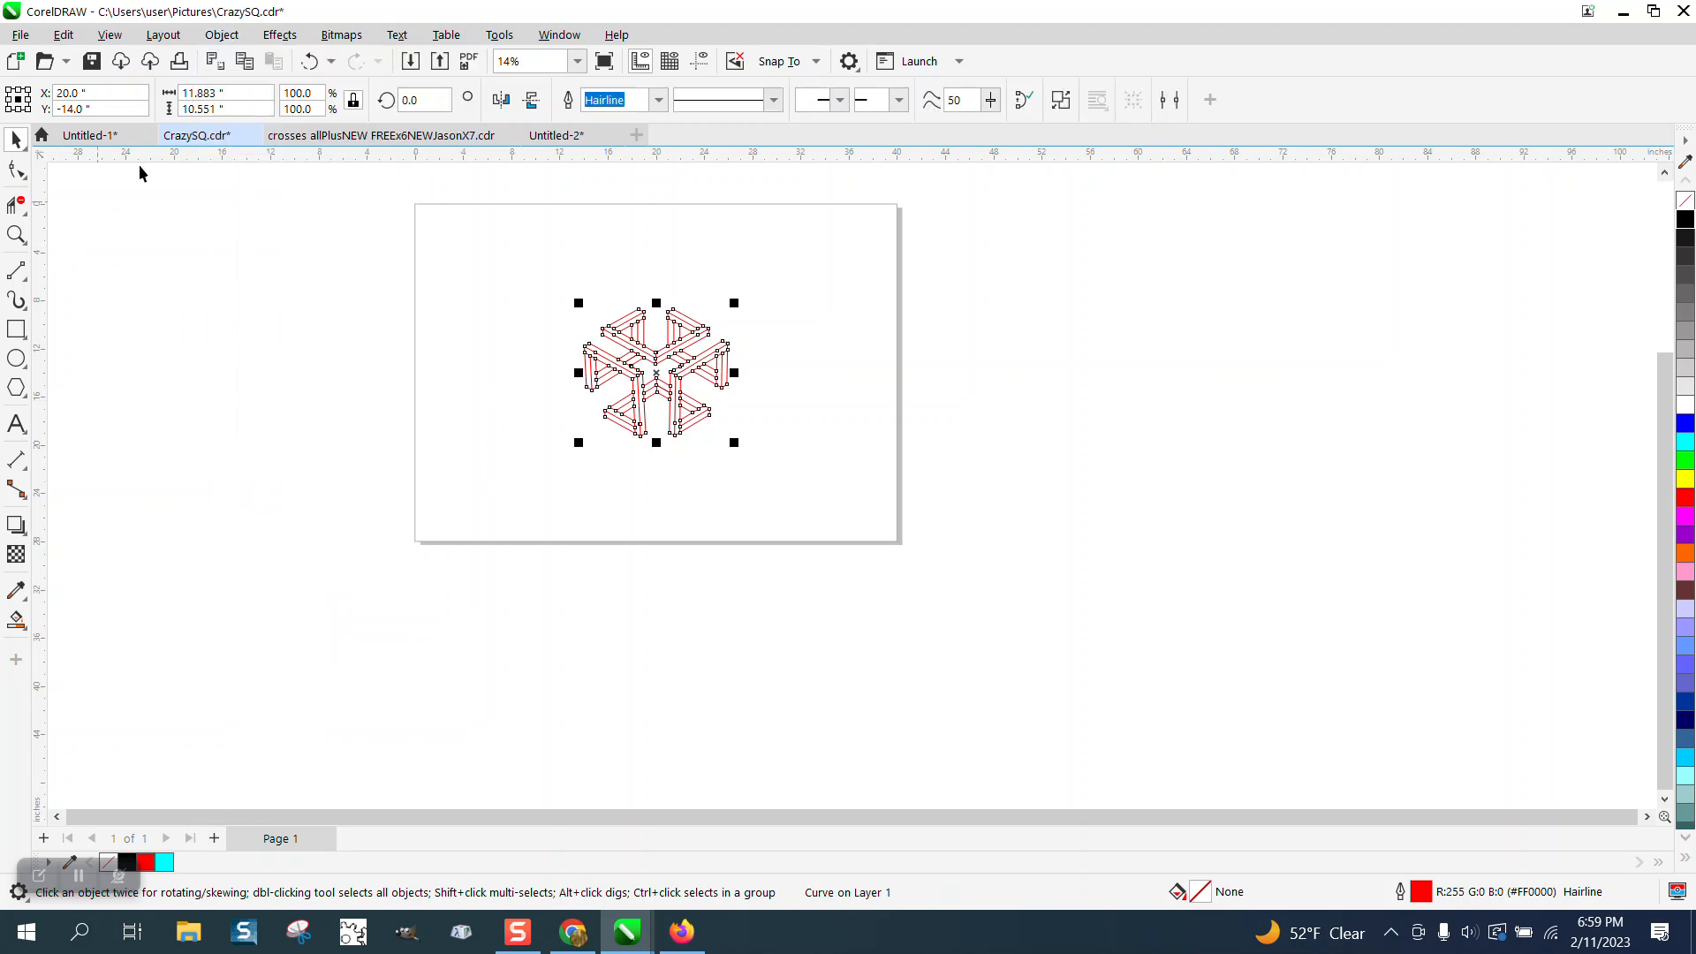
- Undo the combine, the rectangle deletion and all earlier line edits, back through the ungrouping and the deletion of both dimension lines
left_click(314, 62)
left_click(314, 62)
left_click(316, 64)
left_click(316, 66)
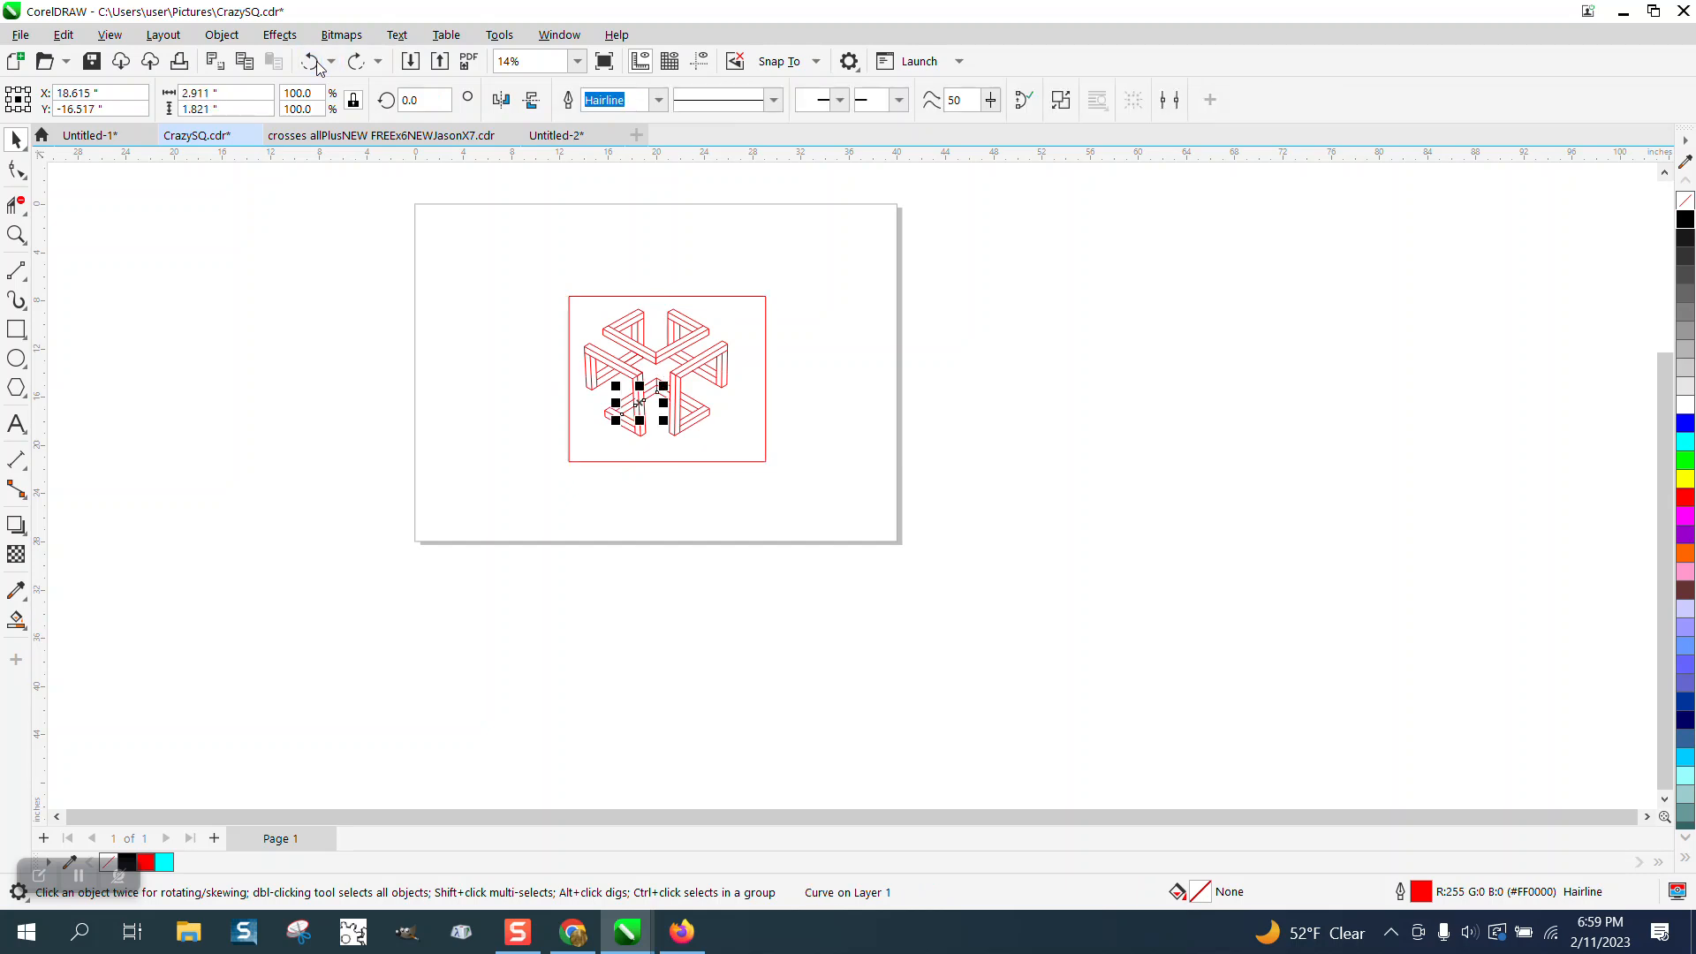
left_click(317, 65)
left_click(316, 65)
left_click(316, 66)
left_click(316, 65)
left_click(316, 66)
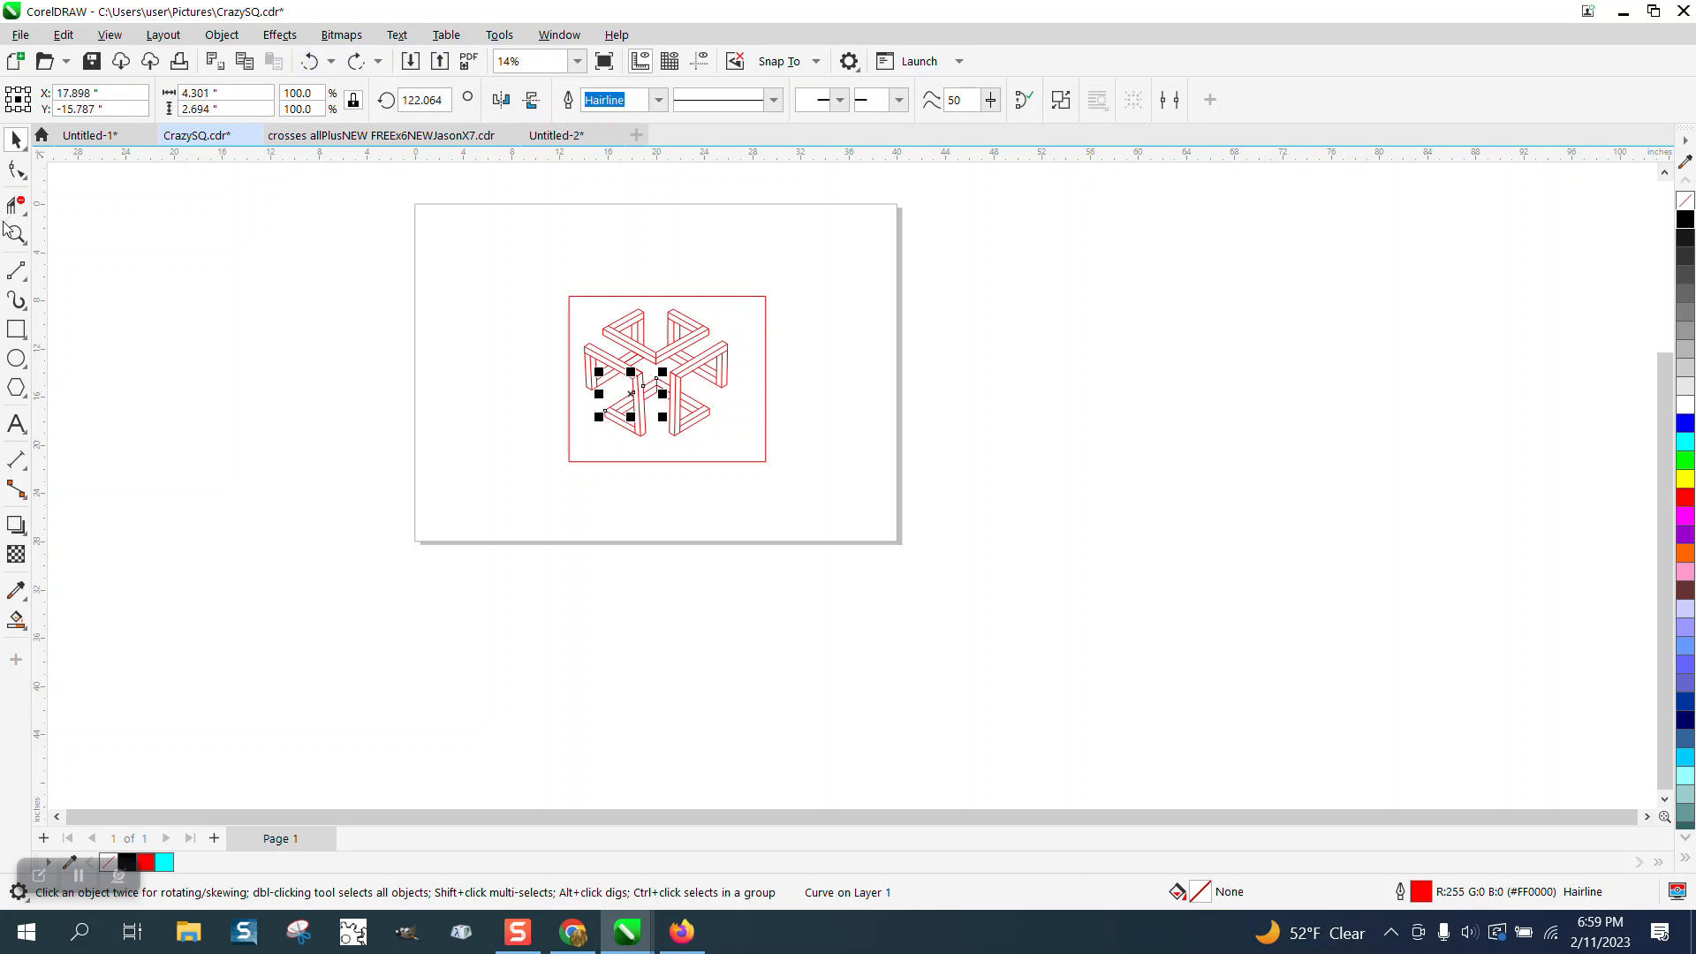
left_click(310, 63)
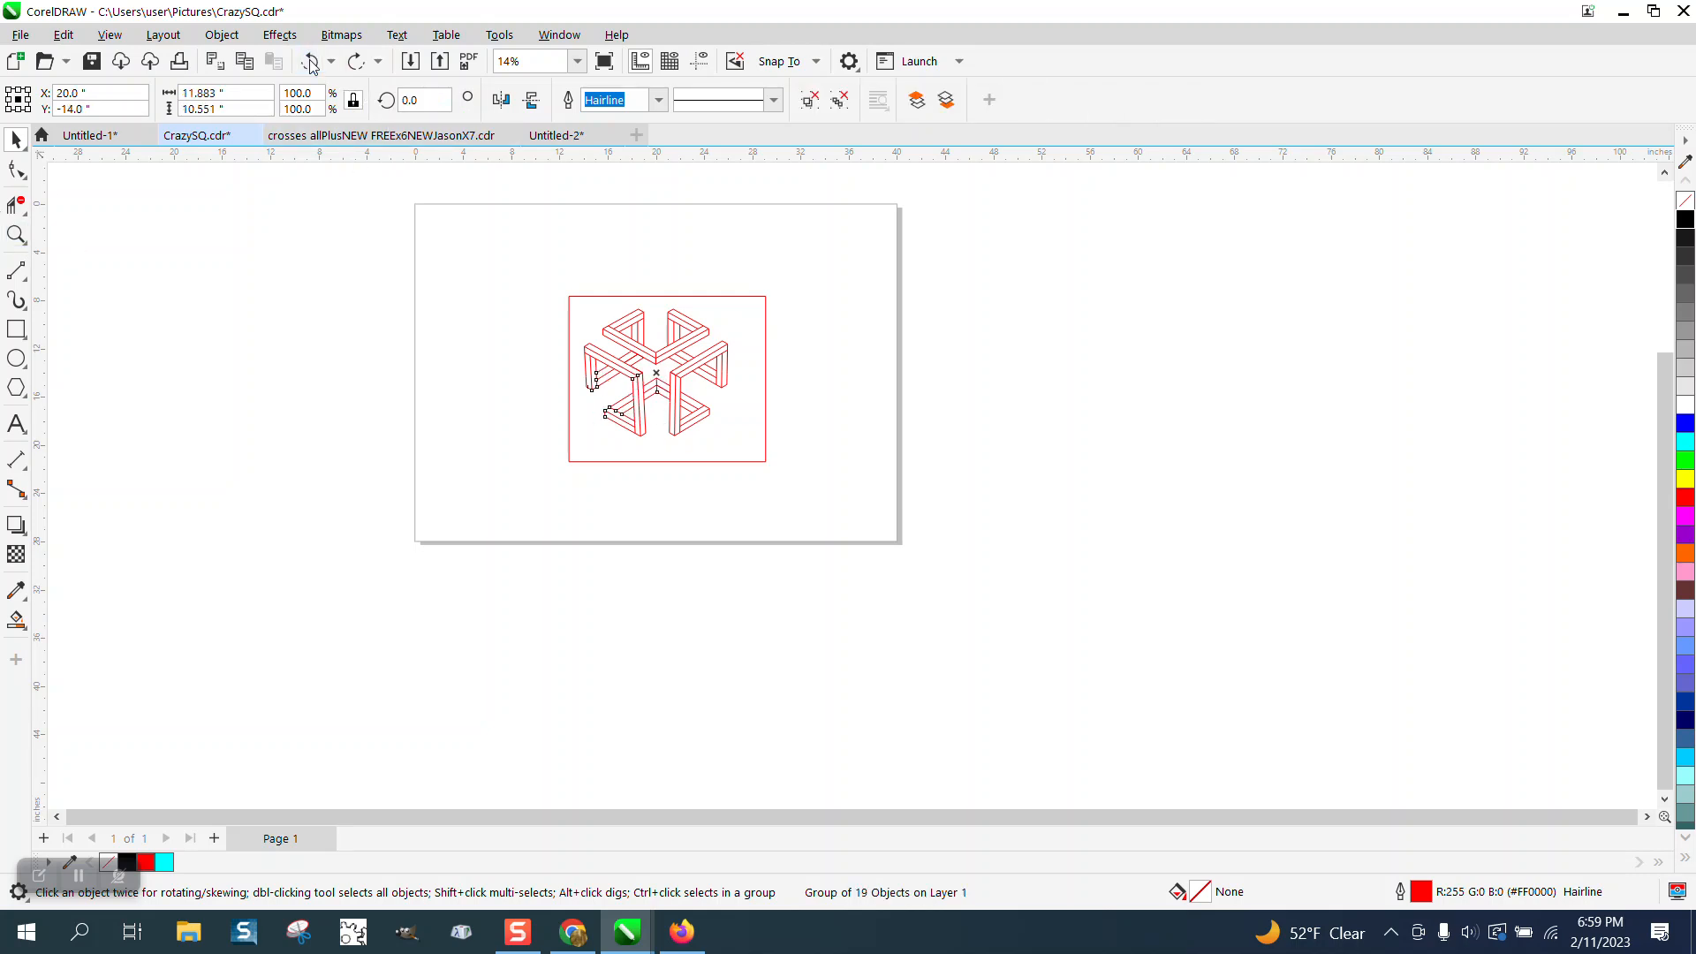
left_click(310, 65)
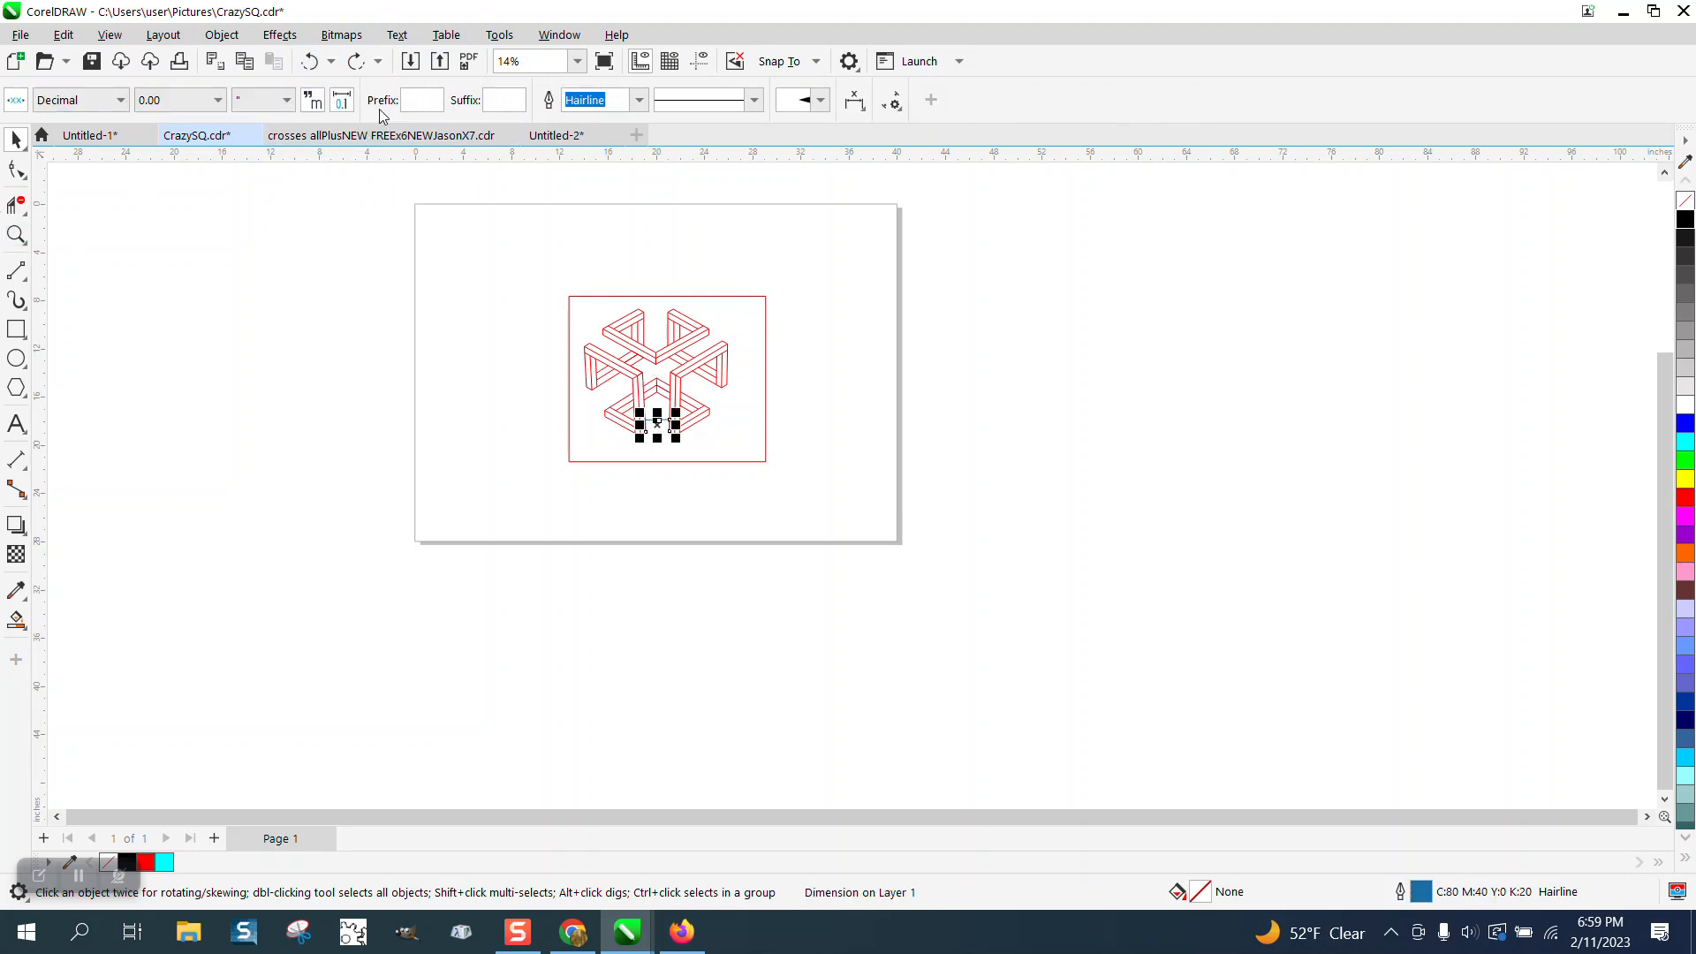
left_click(311, 63)
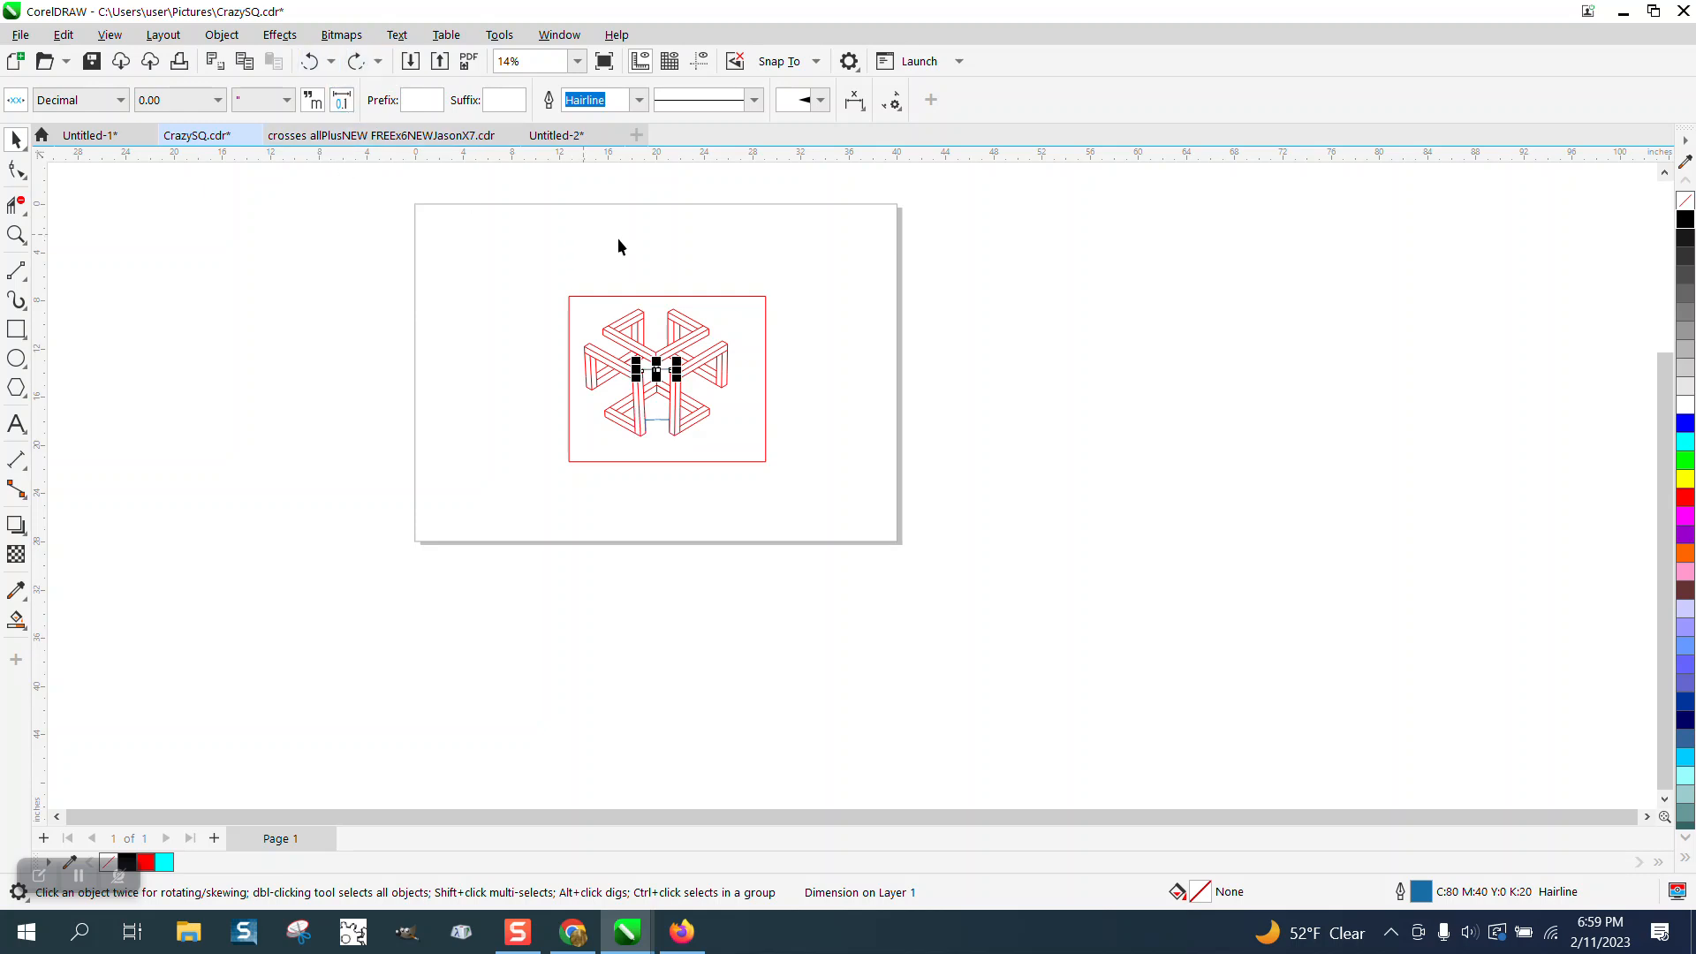
- Delete the two dimension lines between the front legs and the rectangle surrounding the cube drawing
key("Delete")
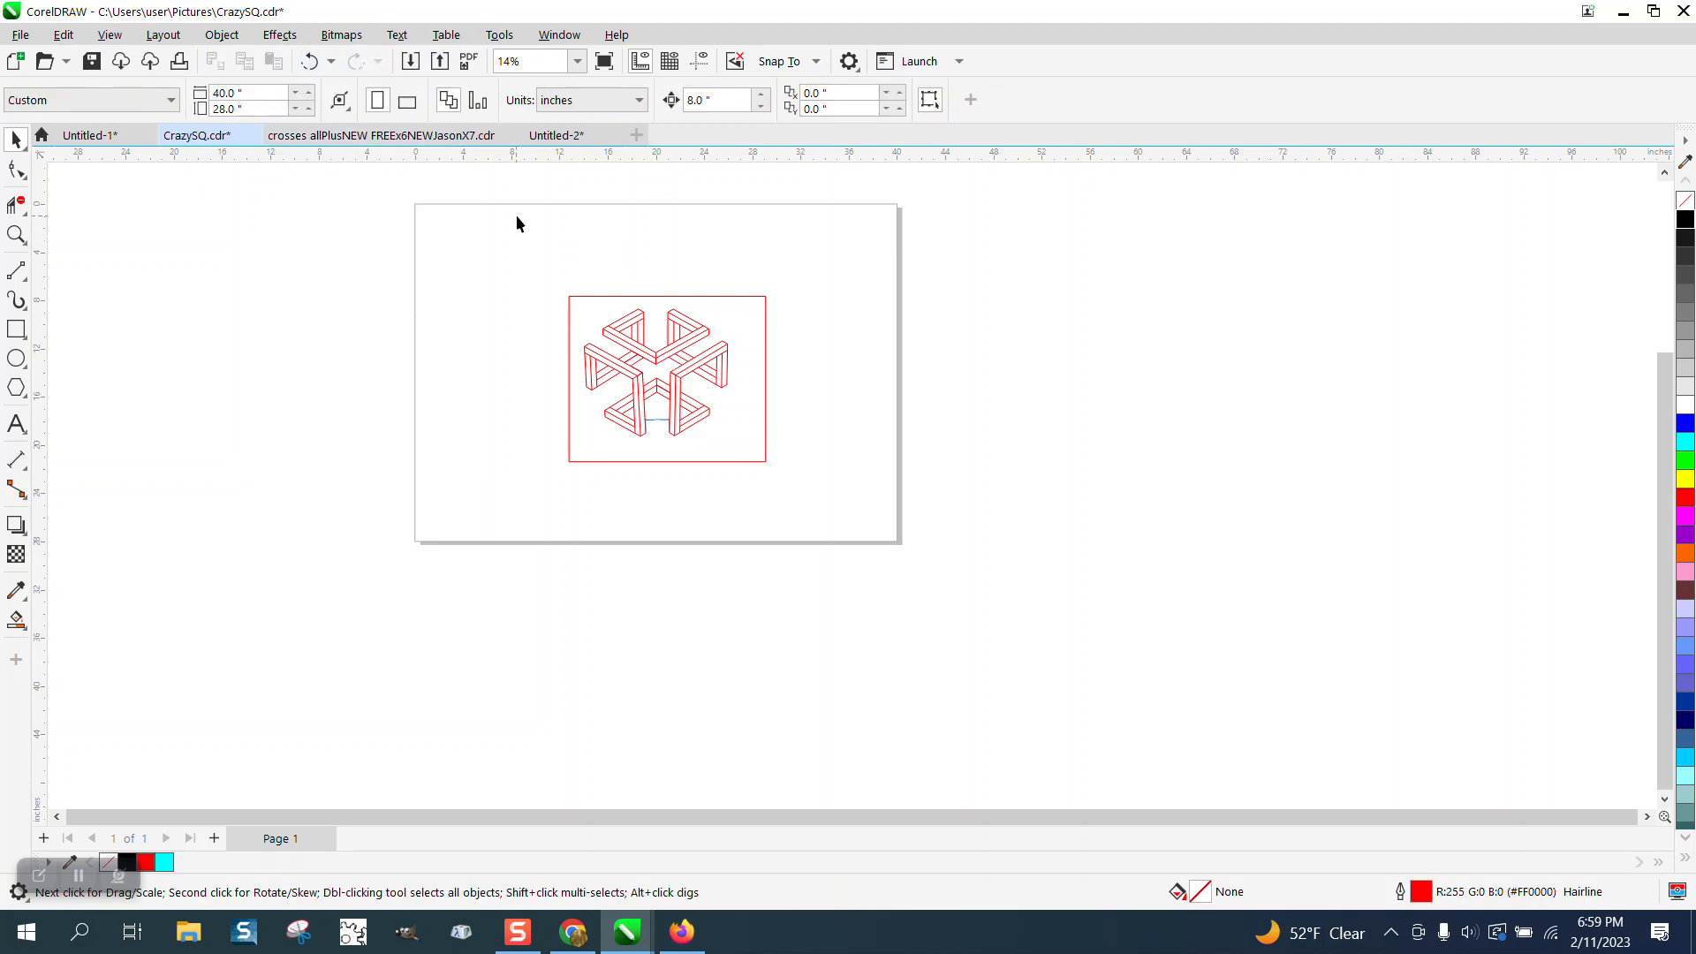
left_click(659, 423)
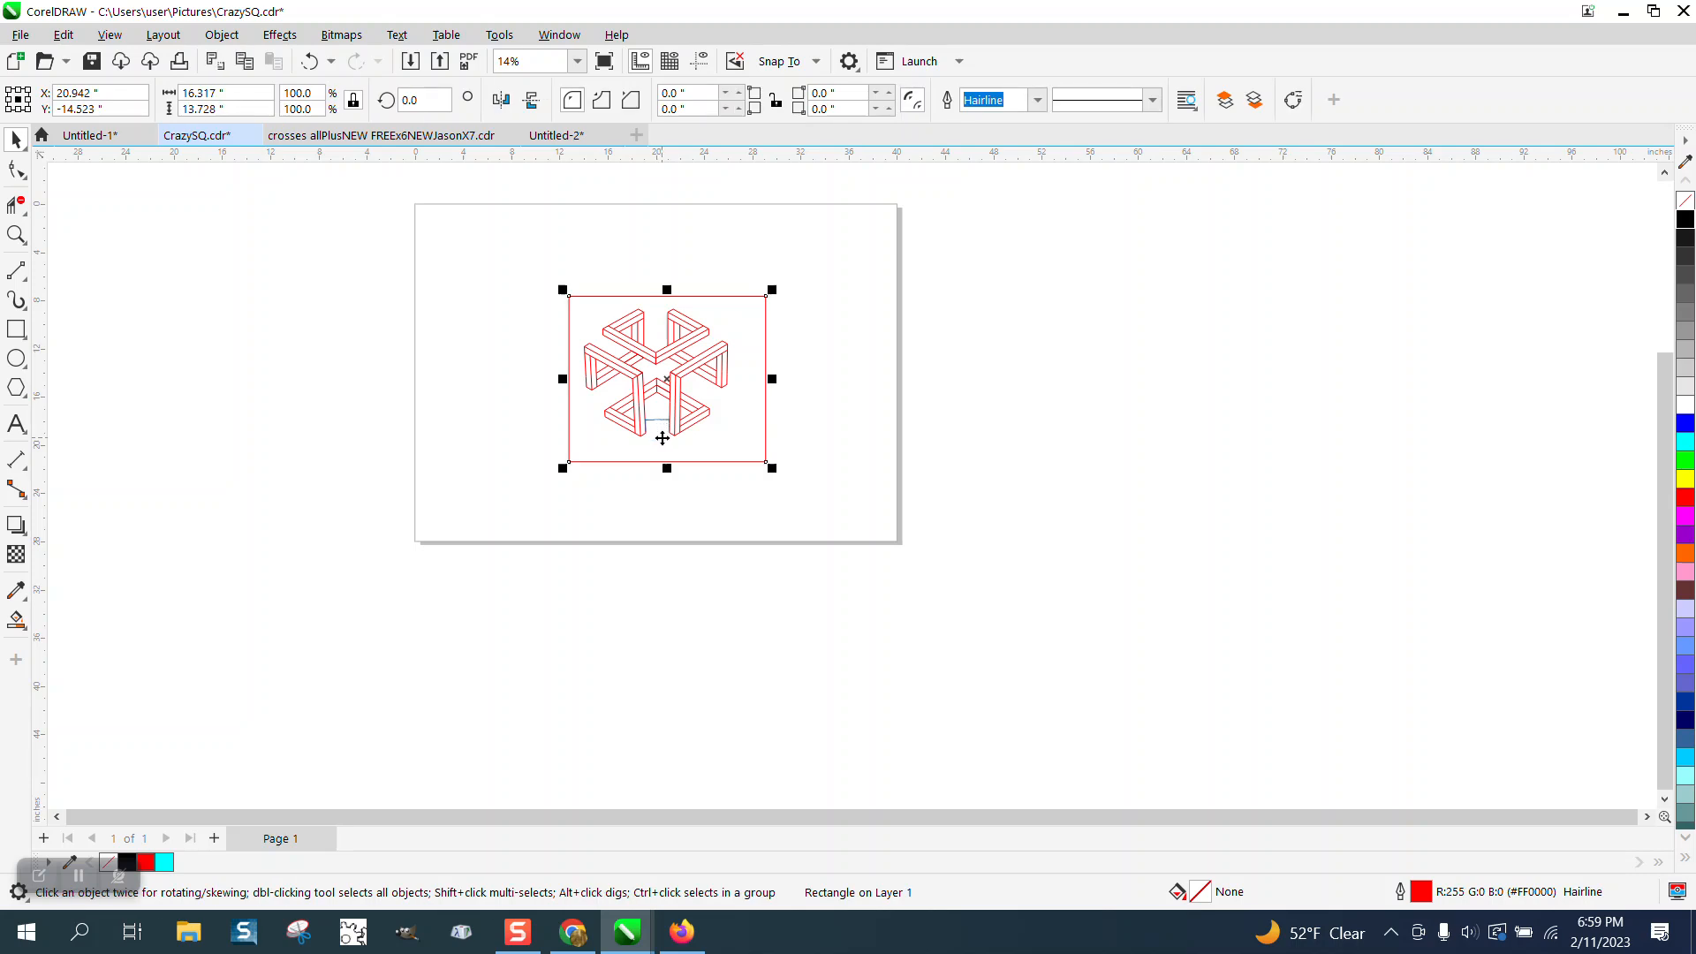
key("Delete")
left_click(662, 428)
key("Delete")
- Ungroup all objects in the cube drawing and select the middle vertical line of the left frame's rear leg
left_click(16, 234)
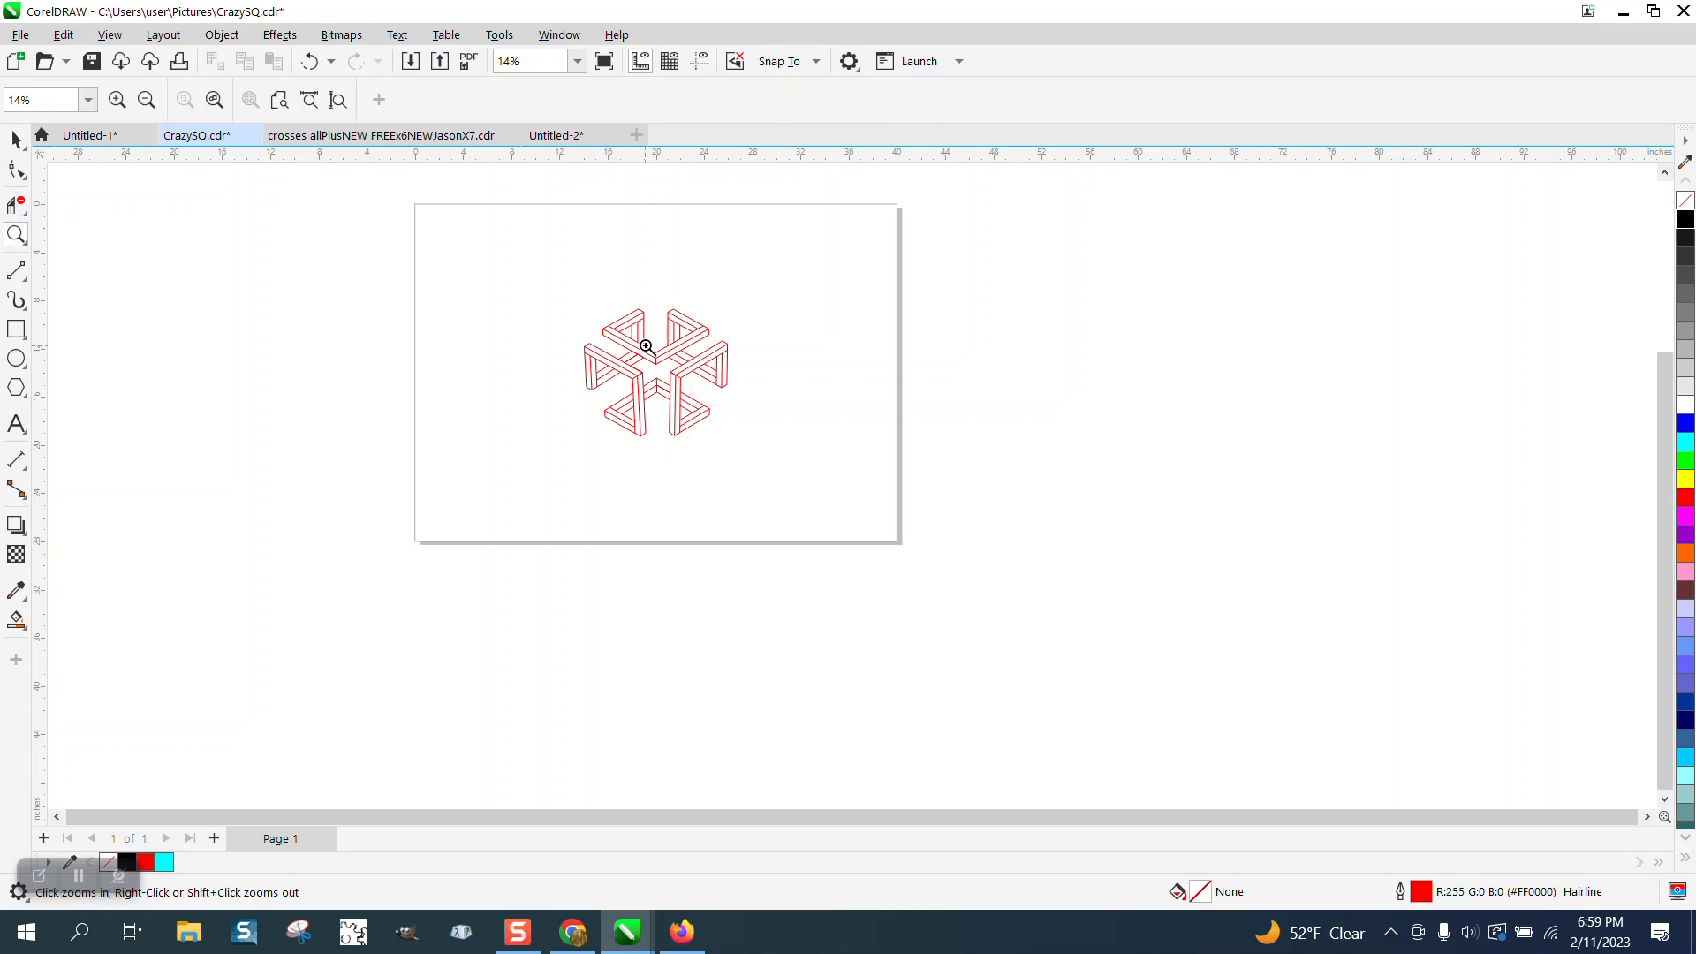
left_click_drag(565, 292, 806, 467)
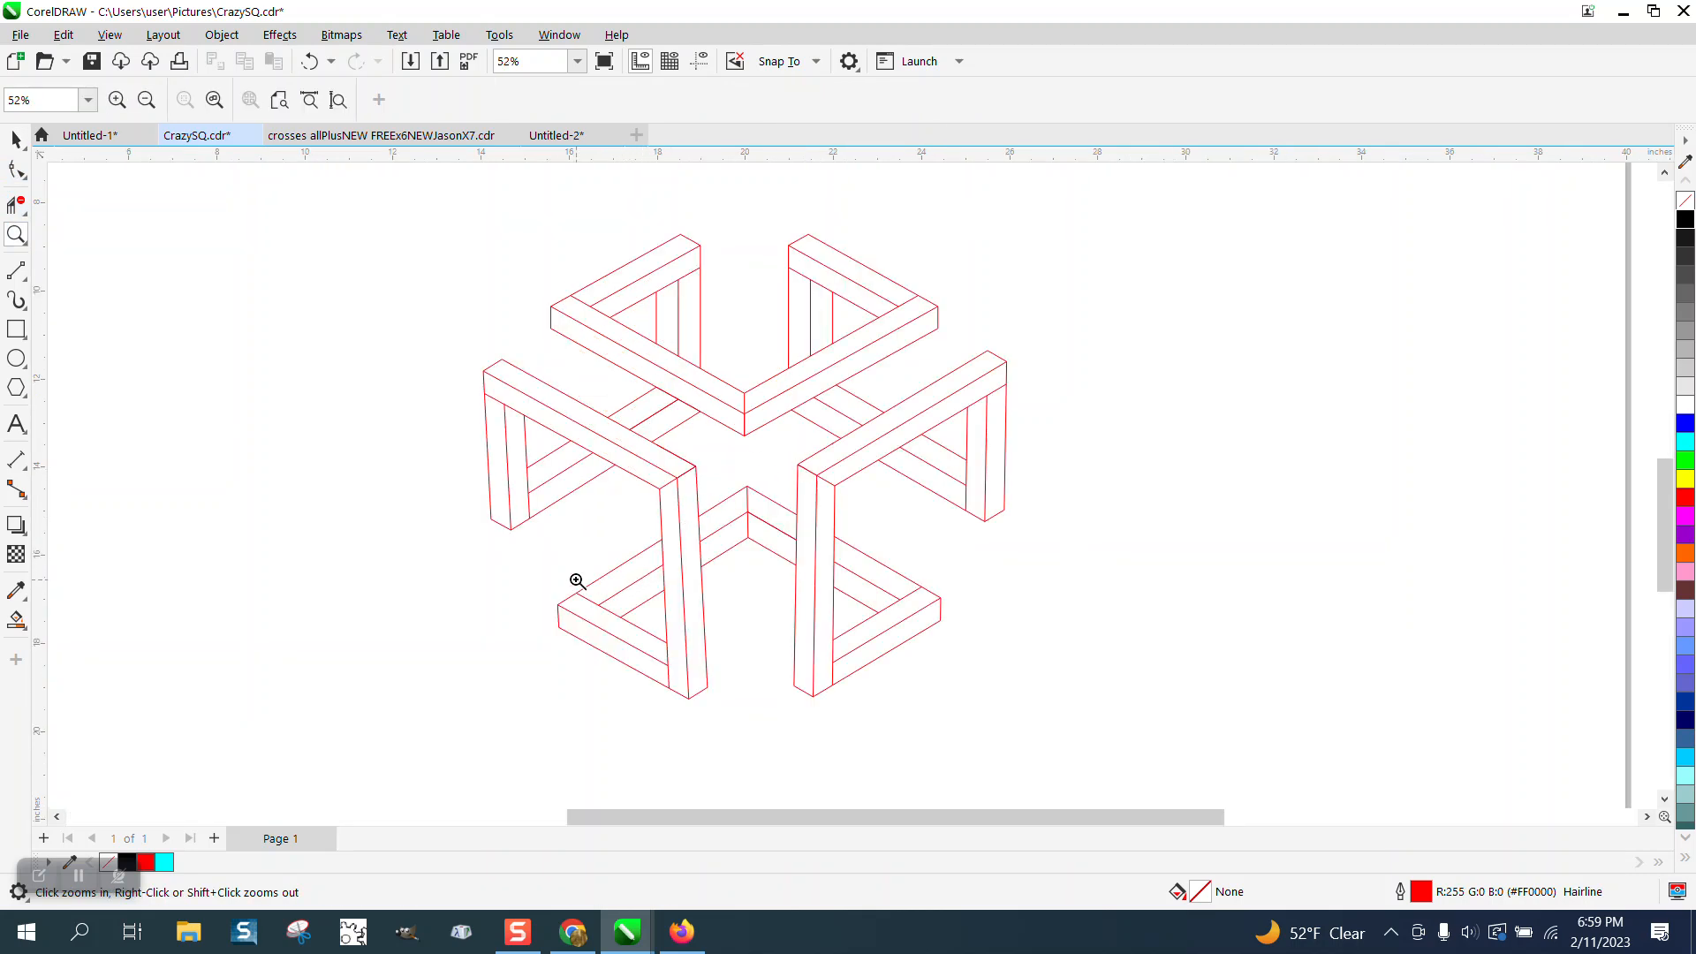
left_click(16, 139)
left_click_drag(919, 670, 1145, 742)
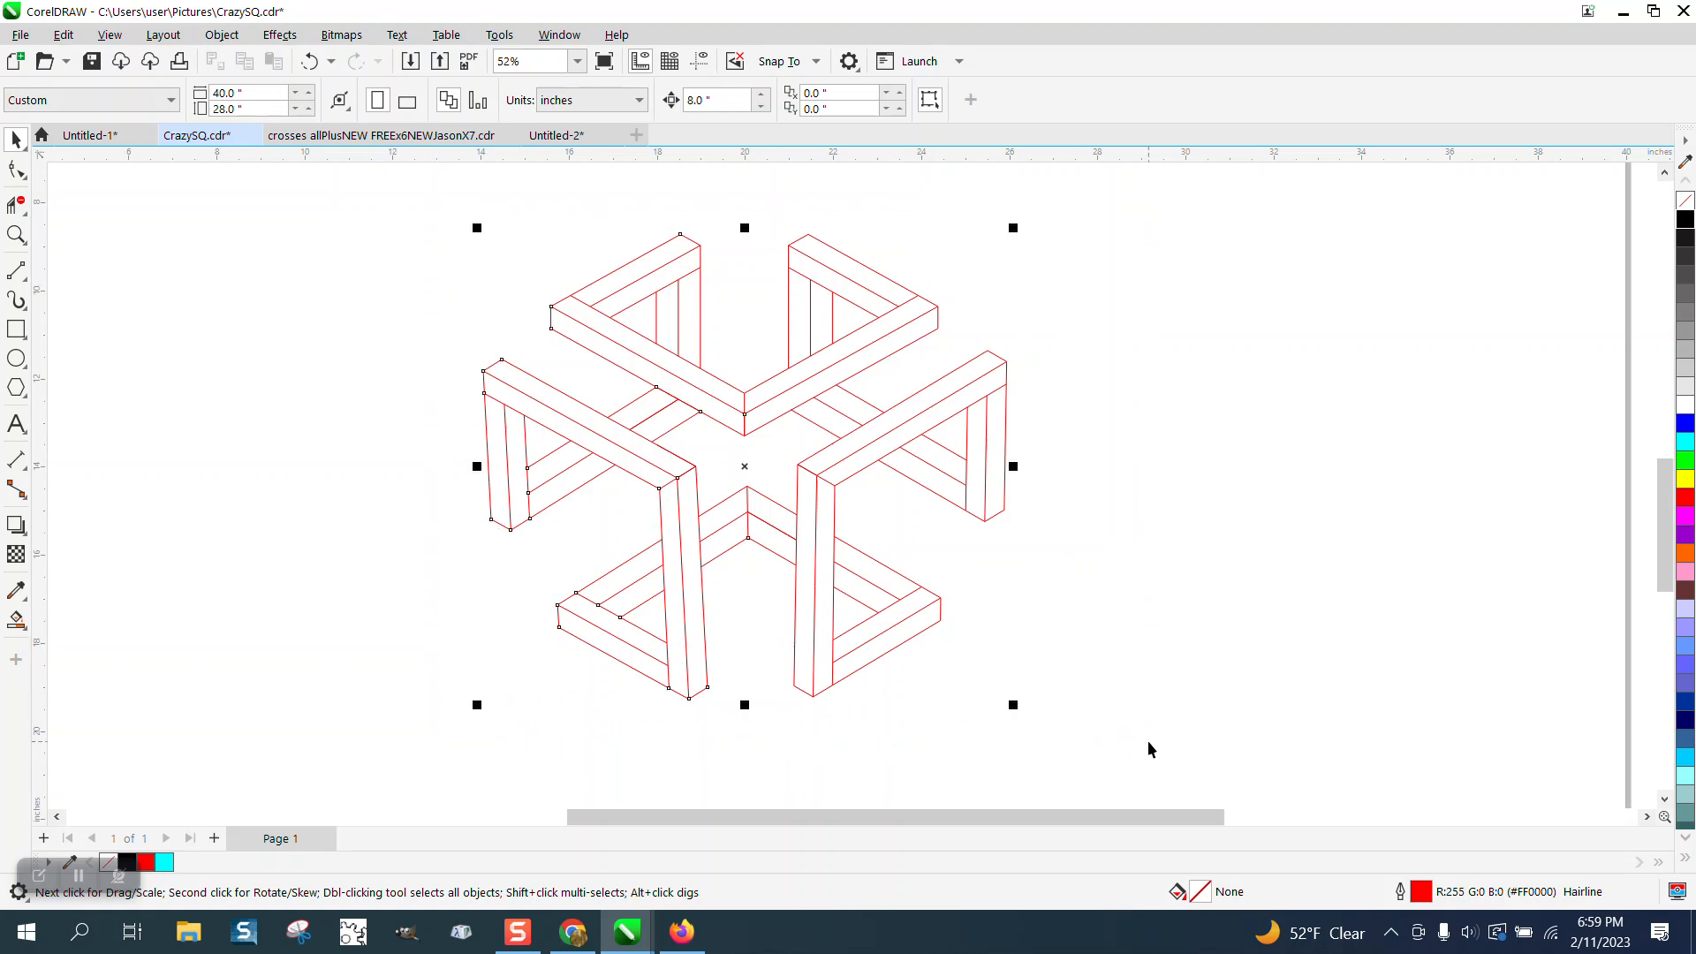
left_click(222, 34)
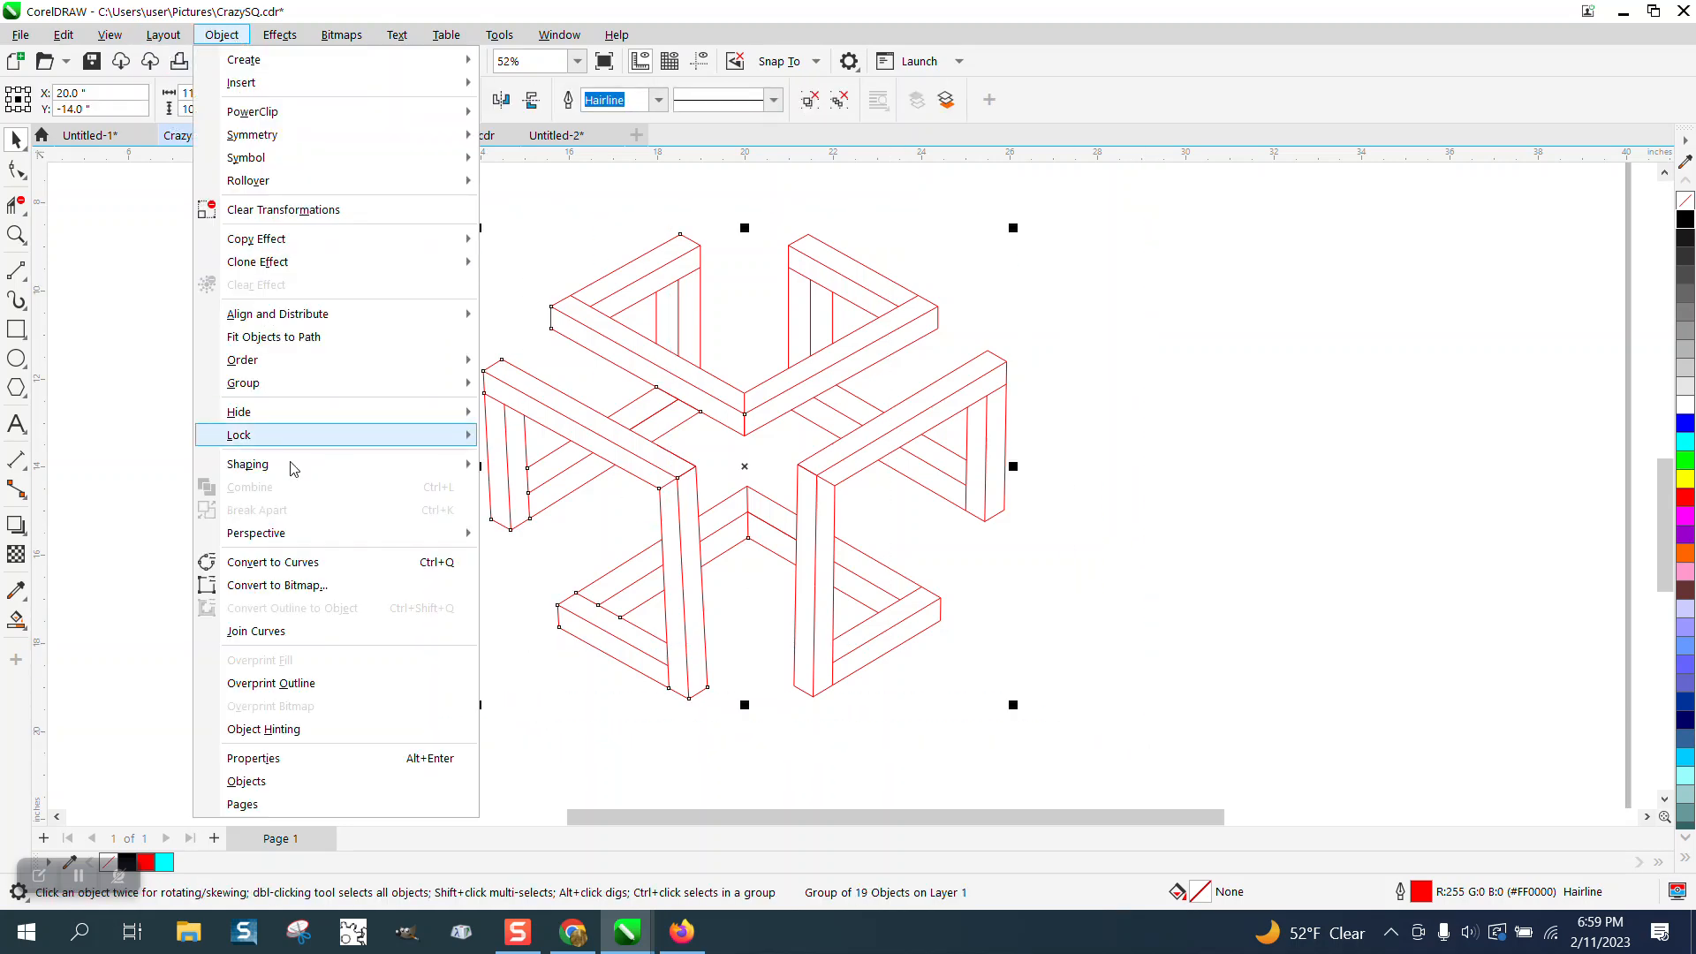
mouse_move(281, 388)
left_click(492, 430)
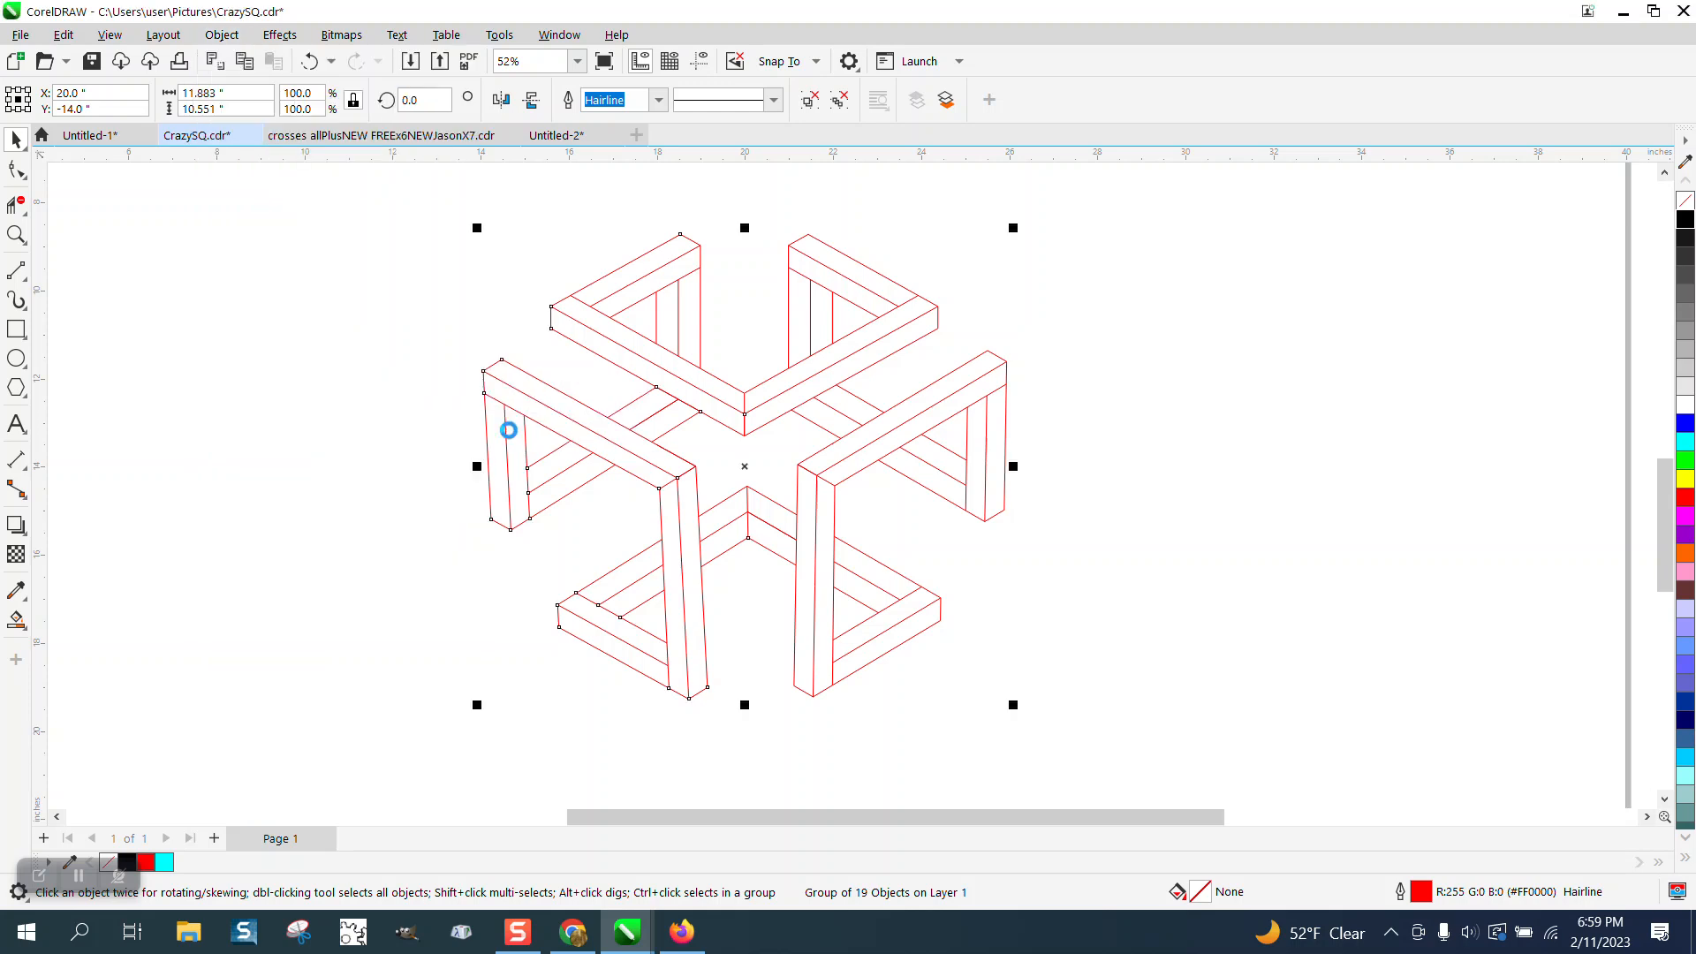
left_click(504, 424)
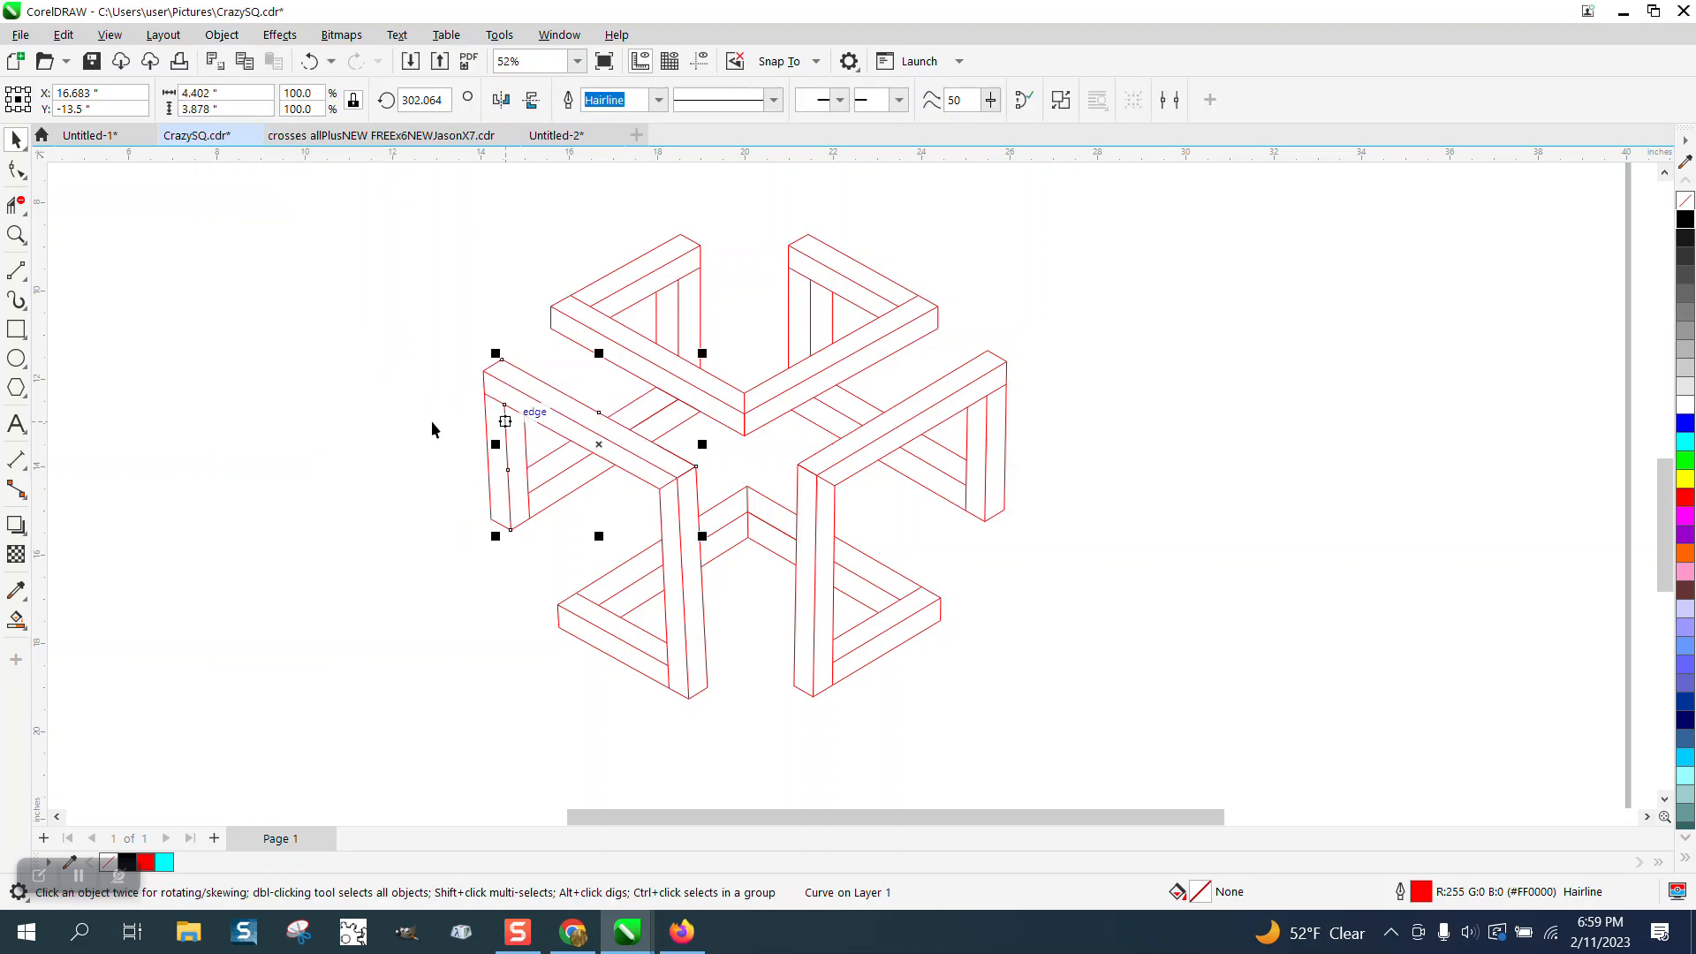
- Try moving the selected line of the left frame's rear leg out of the drawing, and undo the move
left_click_drag(504, 421, 273, 424)
left_click(309, 61)
- Select all lines of the cube drawing and all of their nodes with the Shape tool
left_click_drag(451, 198, 460, 370)
left_click_drag(1083, 730, 1083, 727)
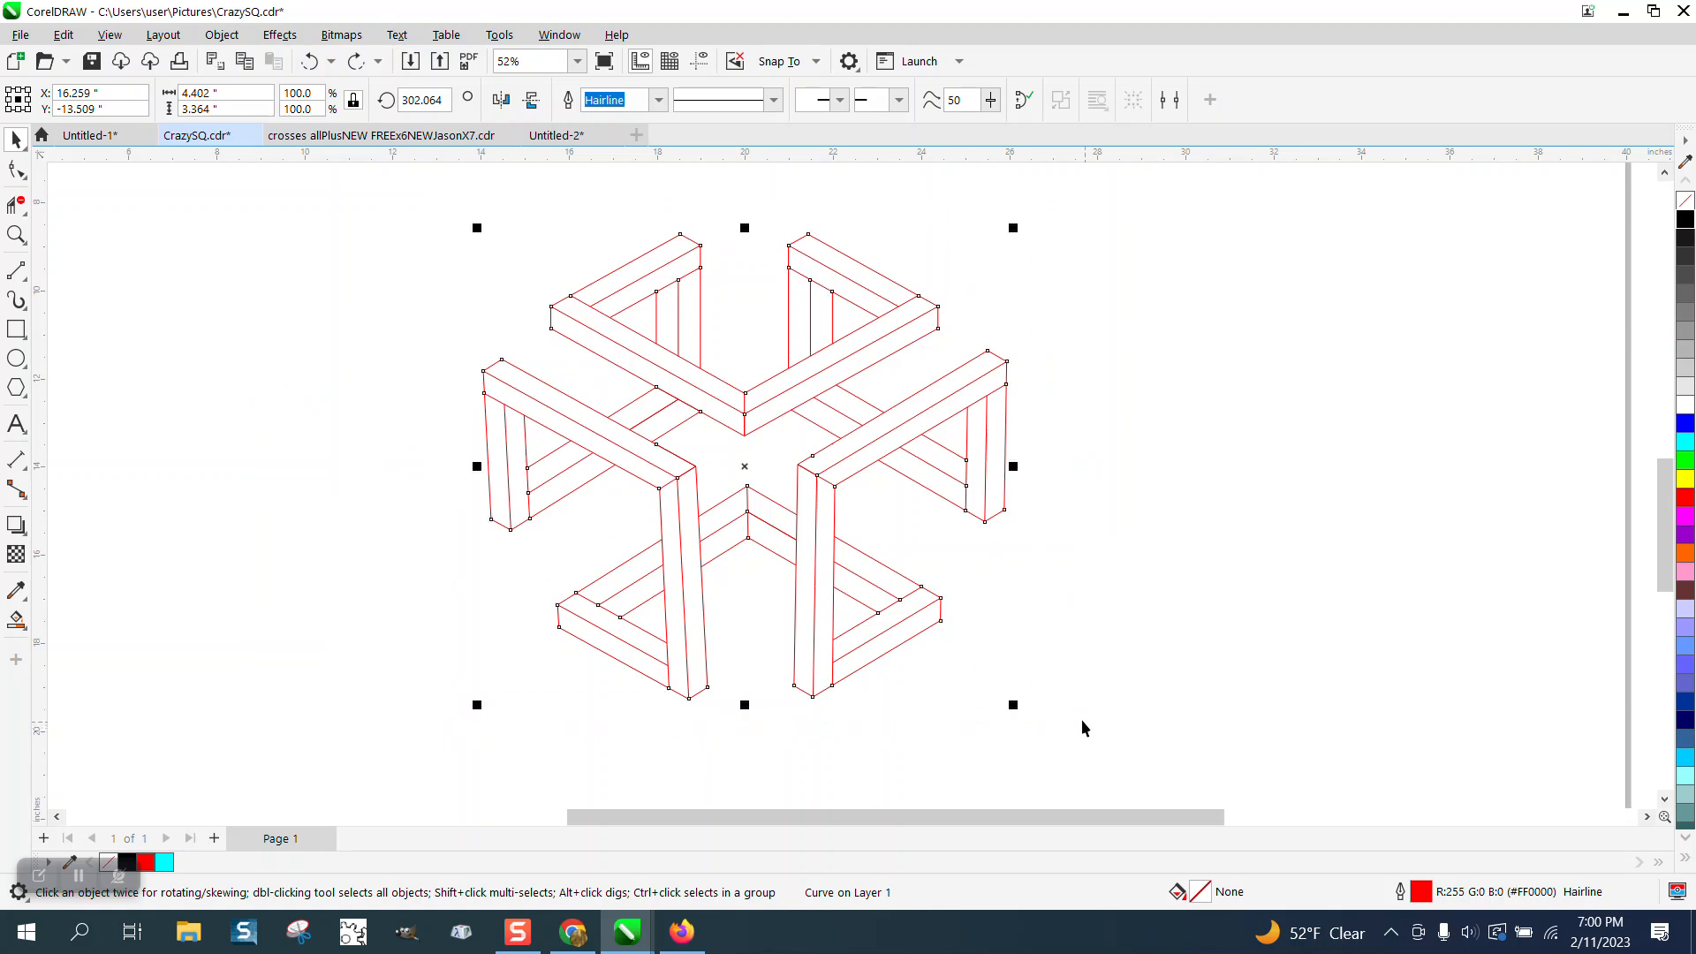
left_click(17, 170)
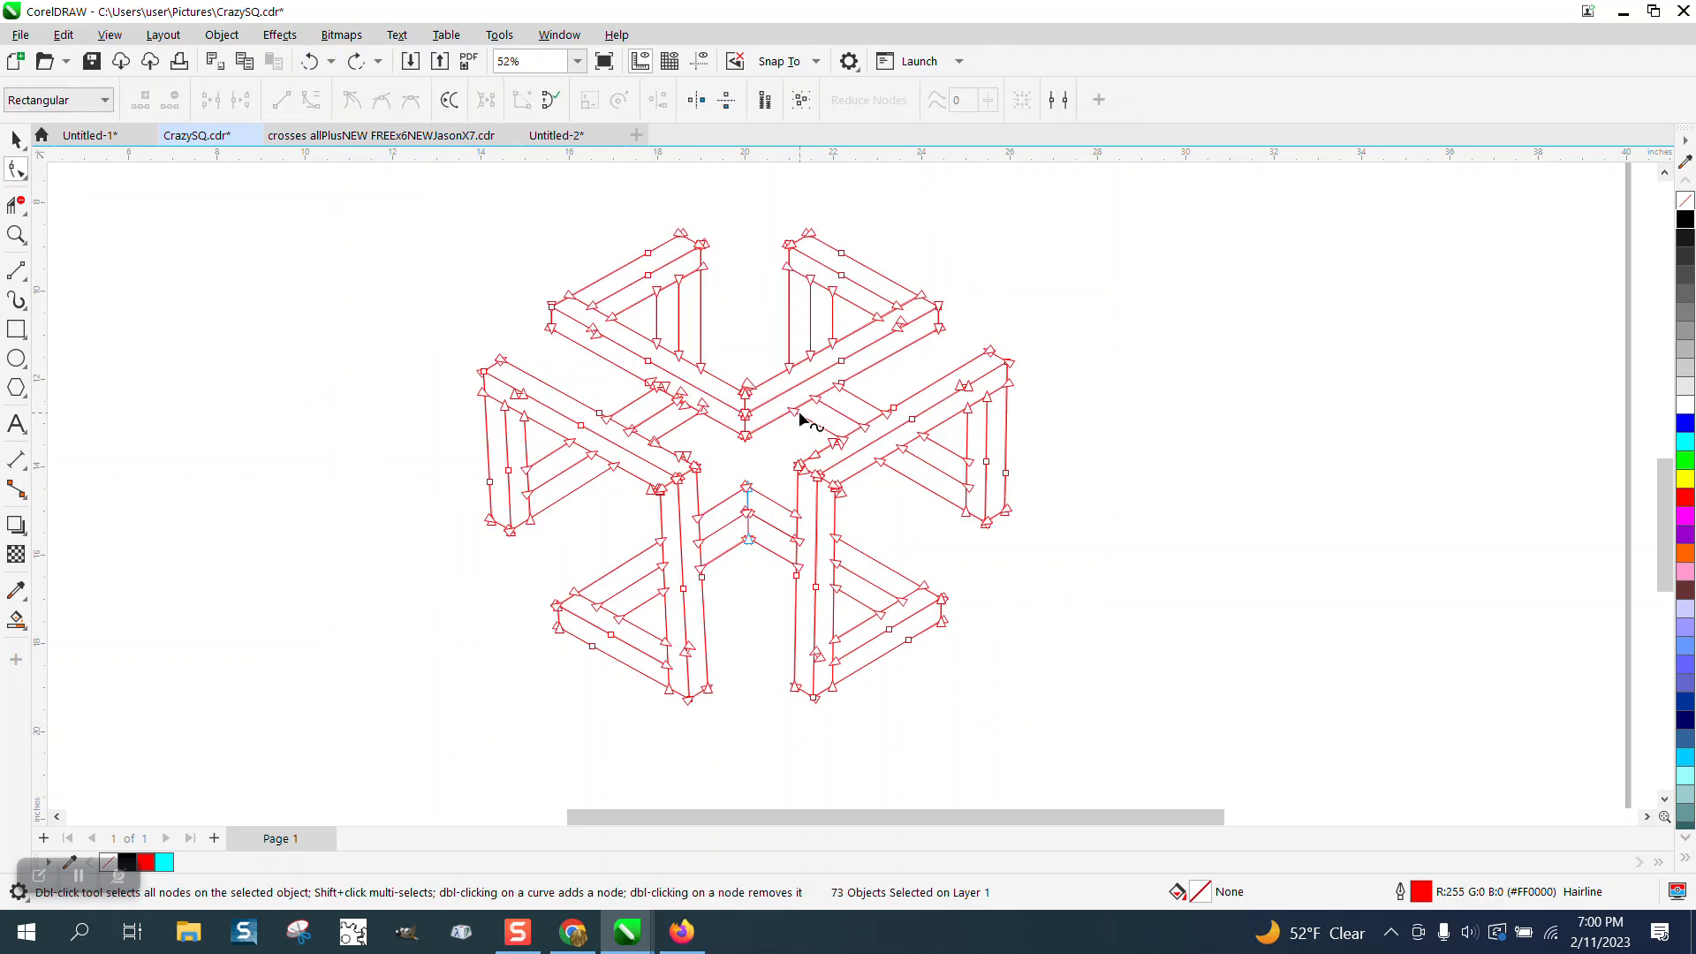
left_click(16, 235)
left_click_drag(786, 520, 786, 517)
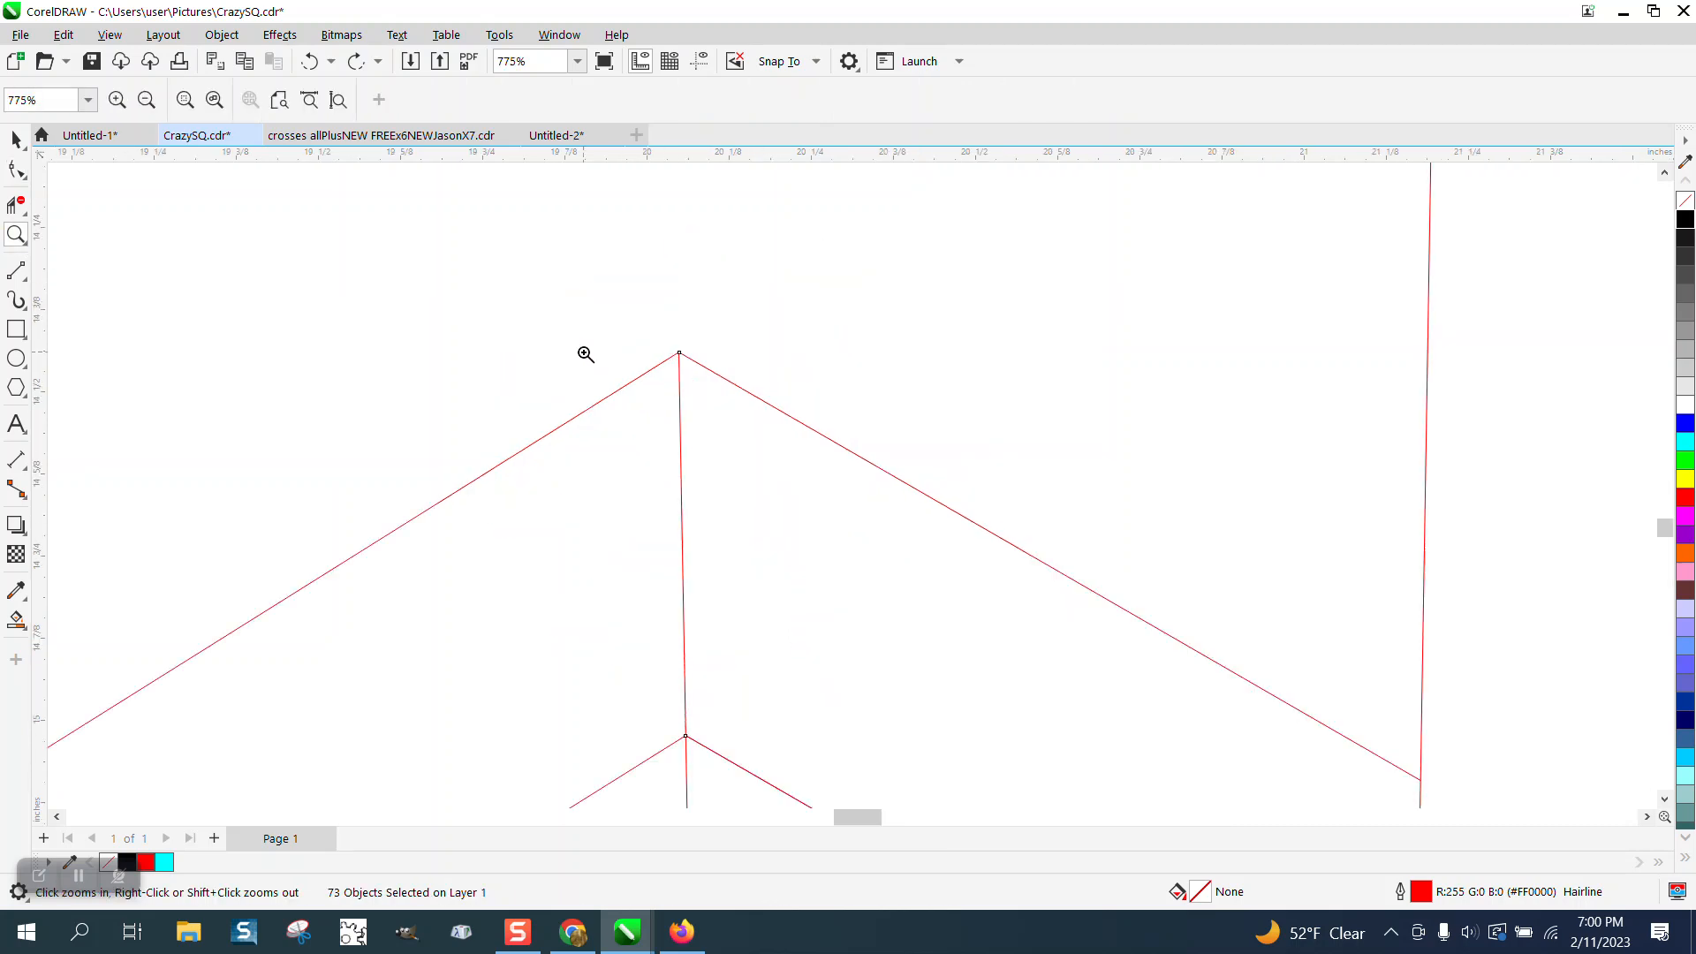
left_click(16, 169)
scroll(609, 291, "down", 7)
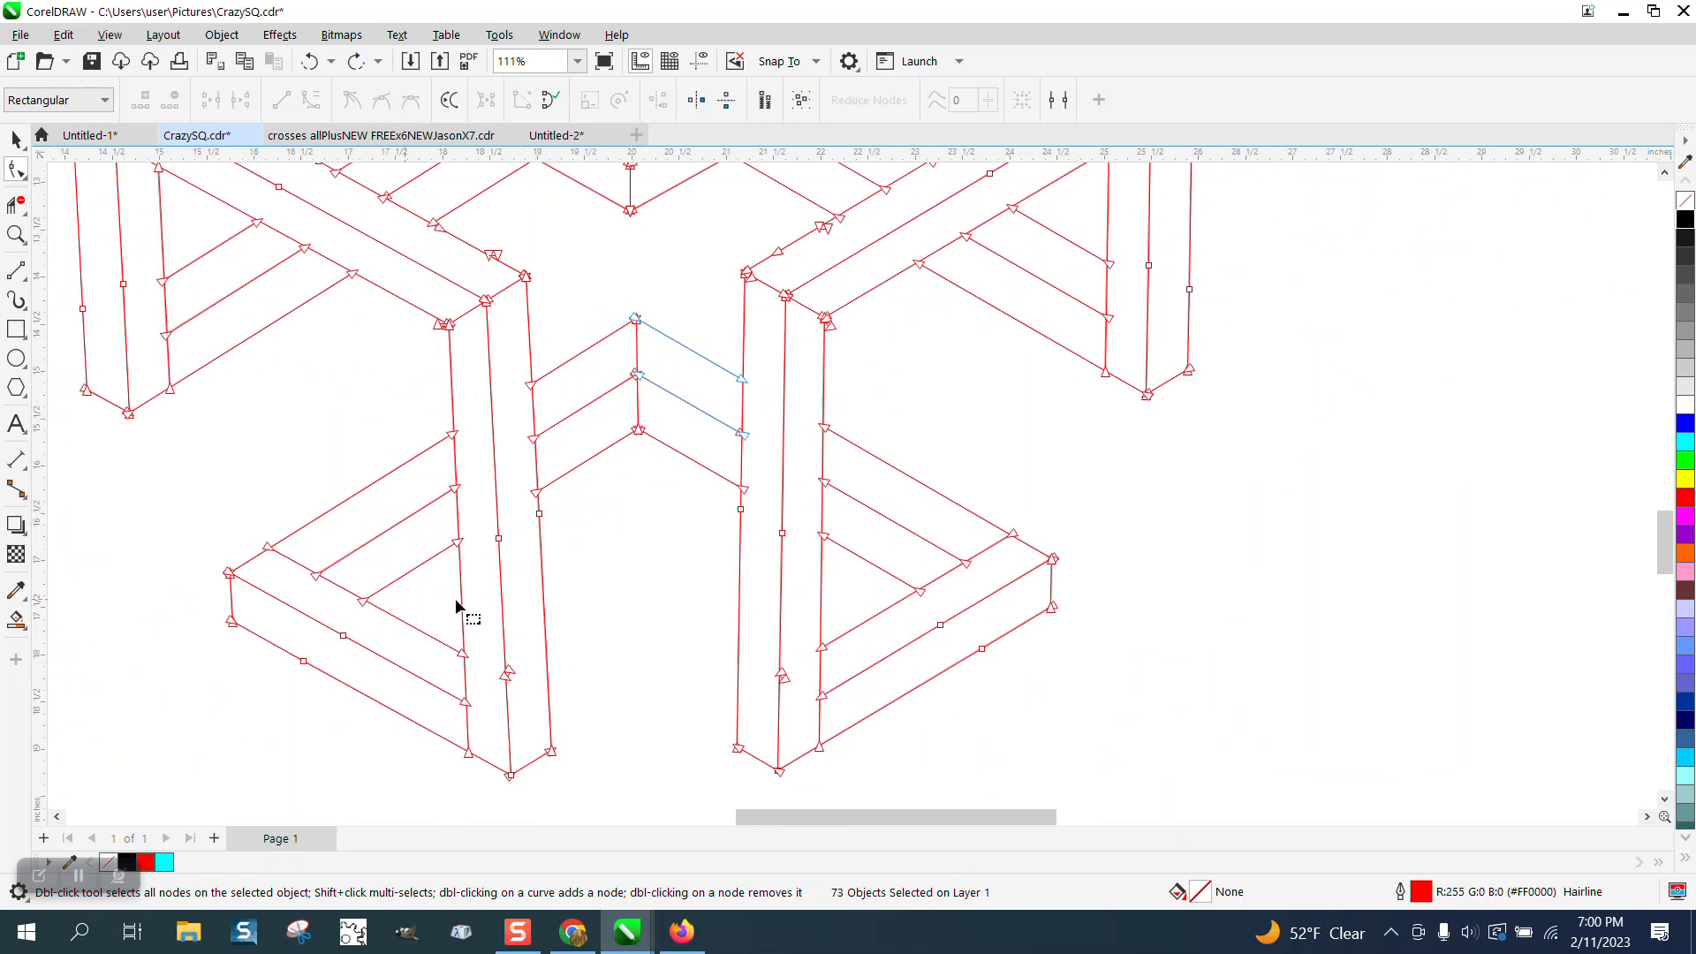
scroll(555, 450, "down", 5)
left_click_drag(307, 201, 963, 603)
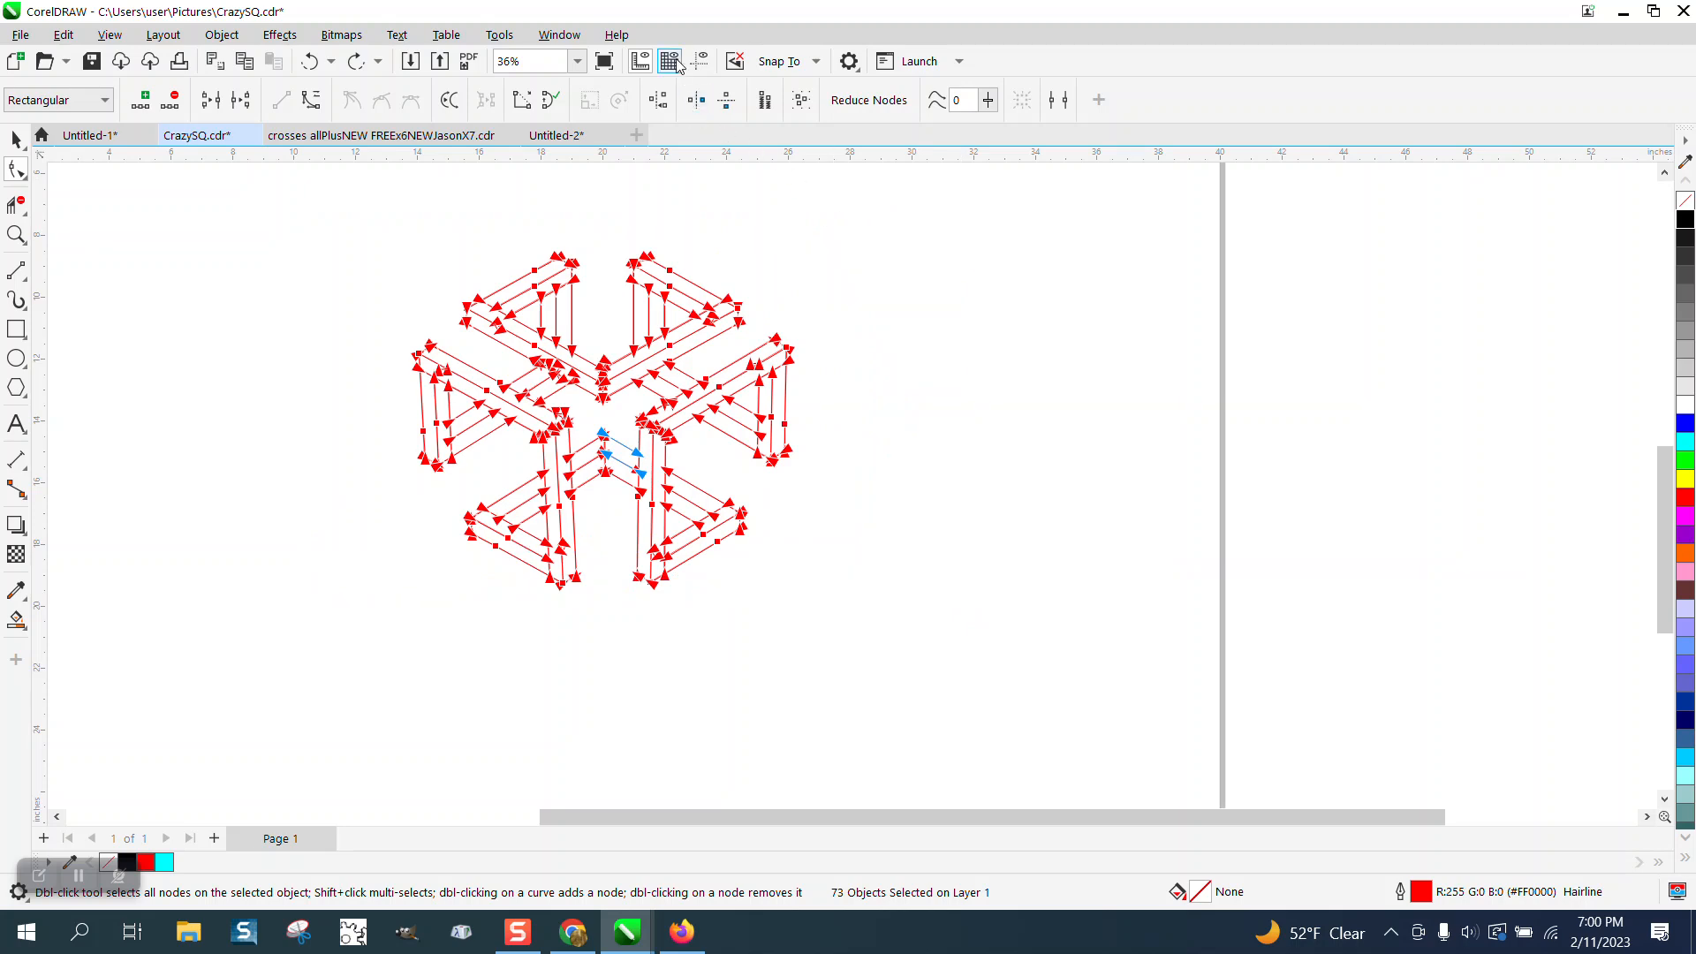
- Open Join Curves and apply an Extend join with a 0.1" gap tolerance to the cube's lines
left_click(572, 39)
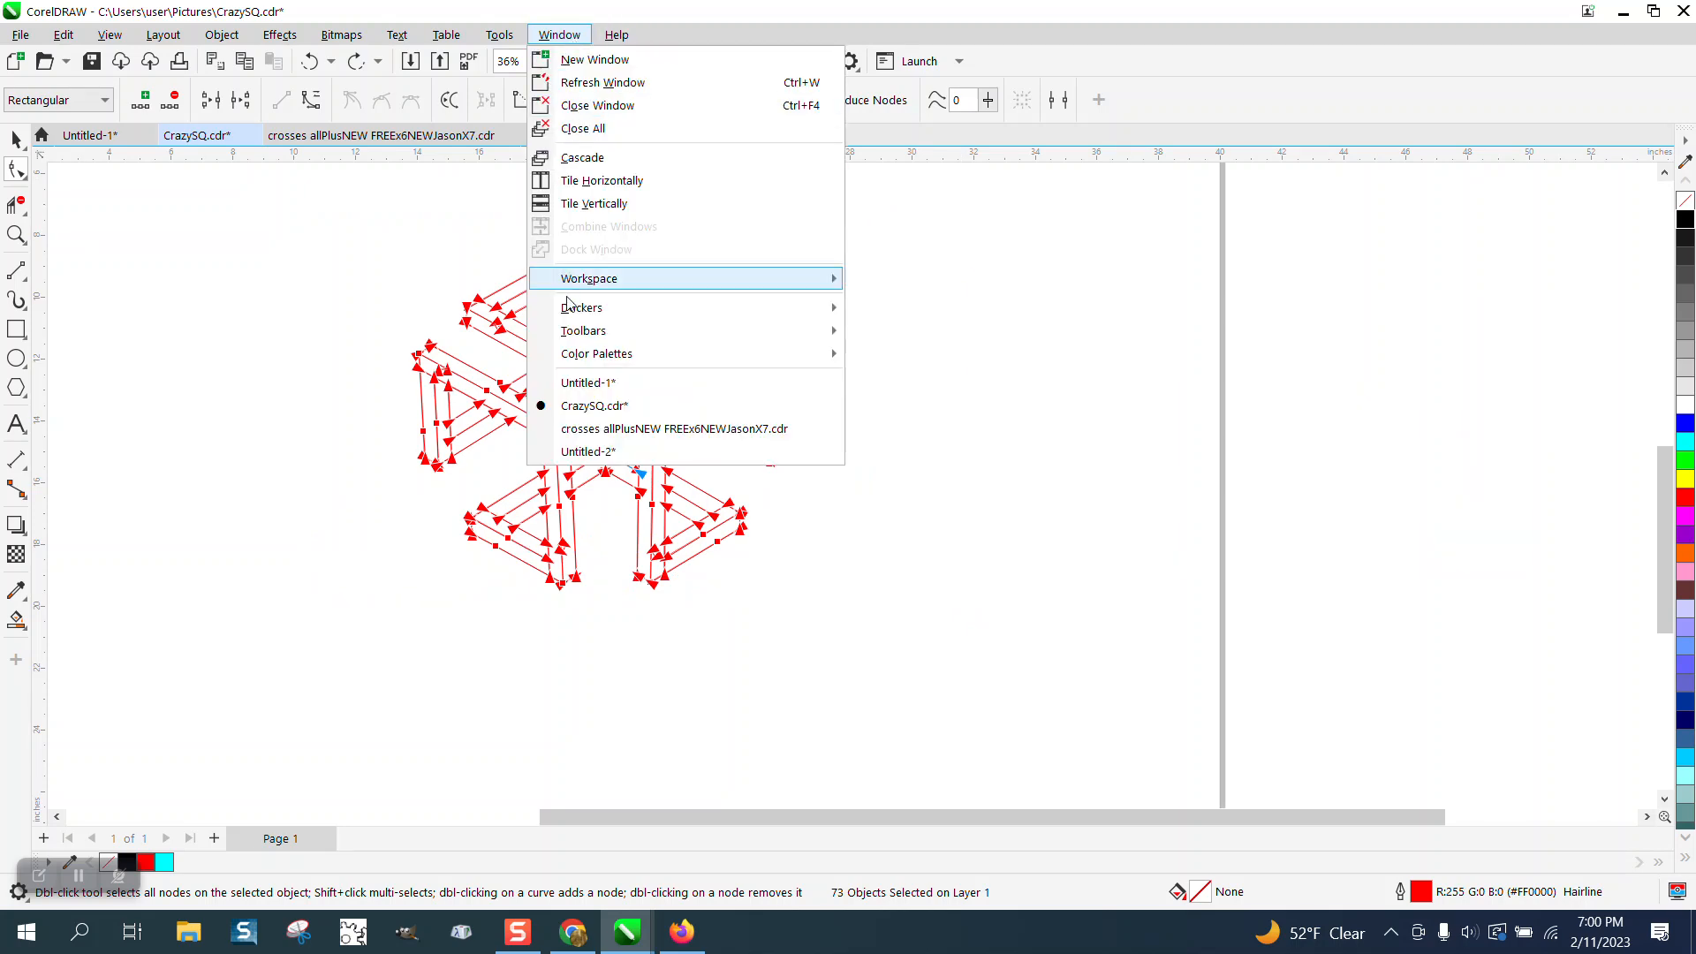
mouse_move(795, 308)
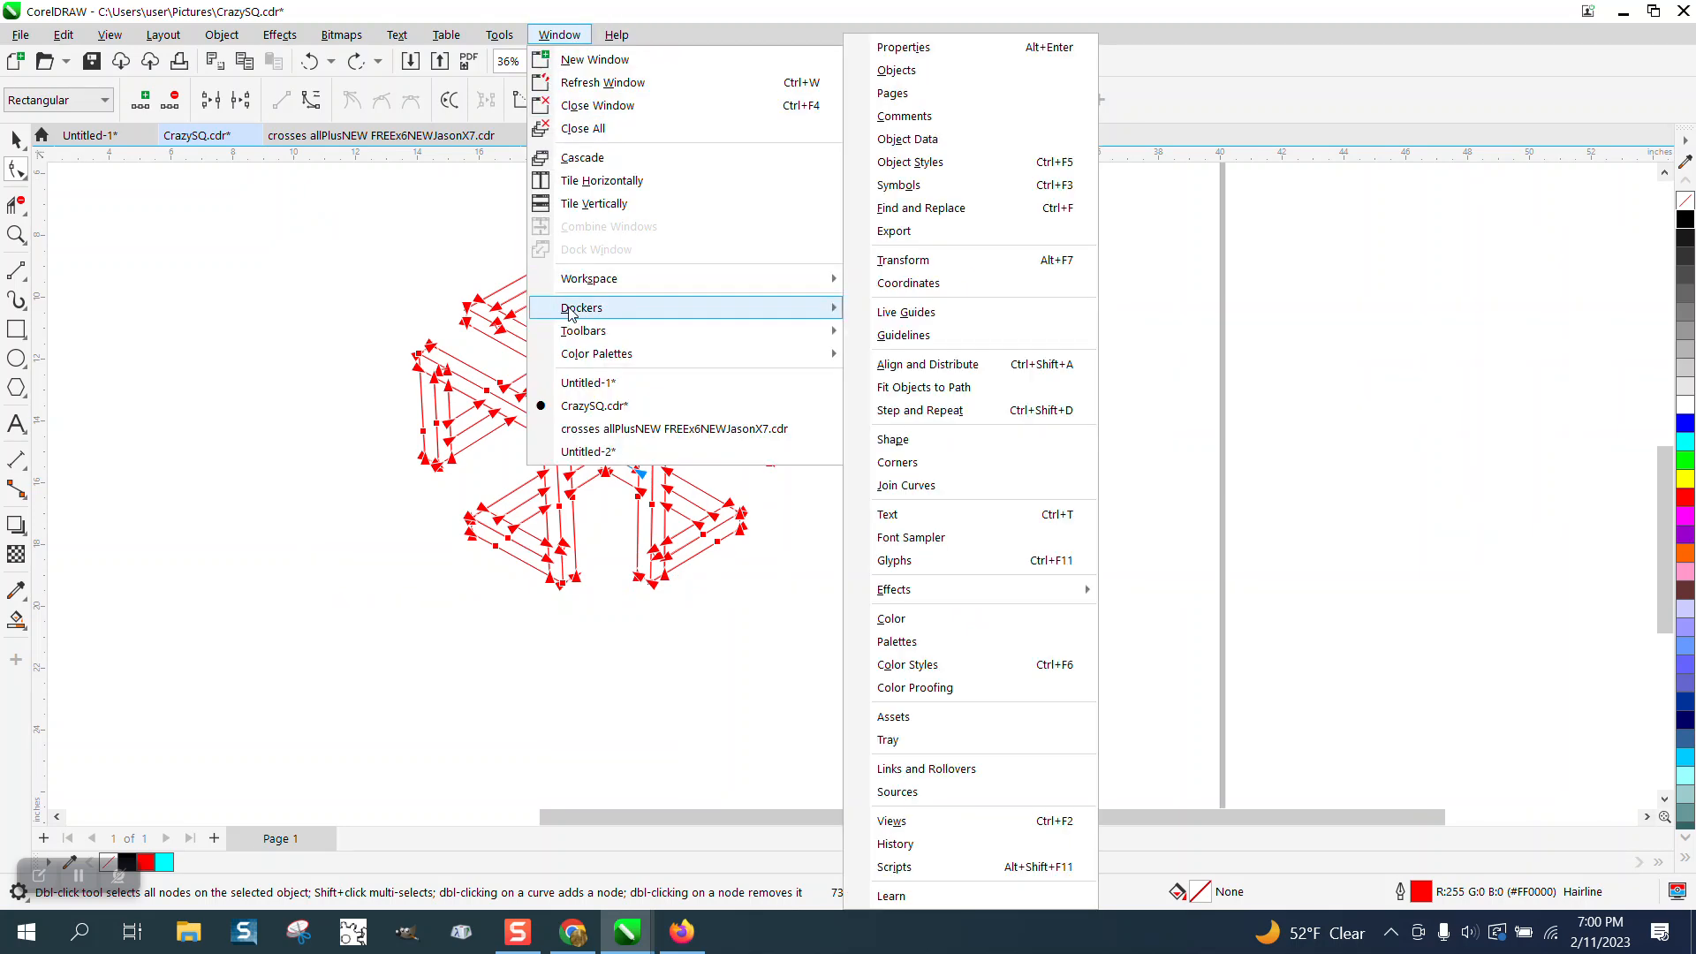
left_click(948, 485)
left_click(1506, 333)
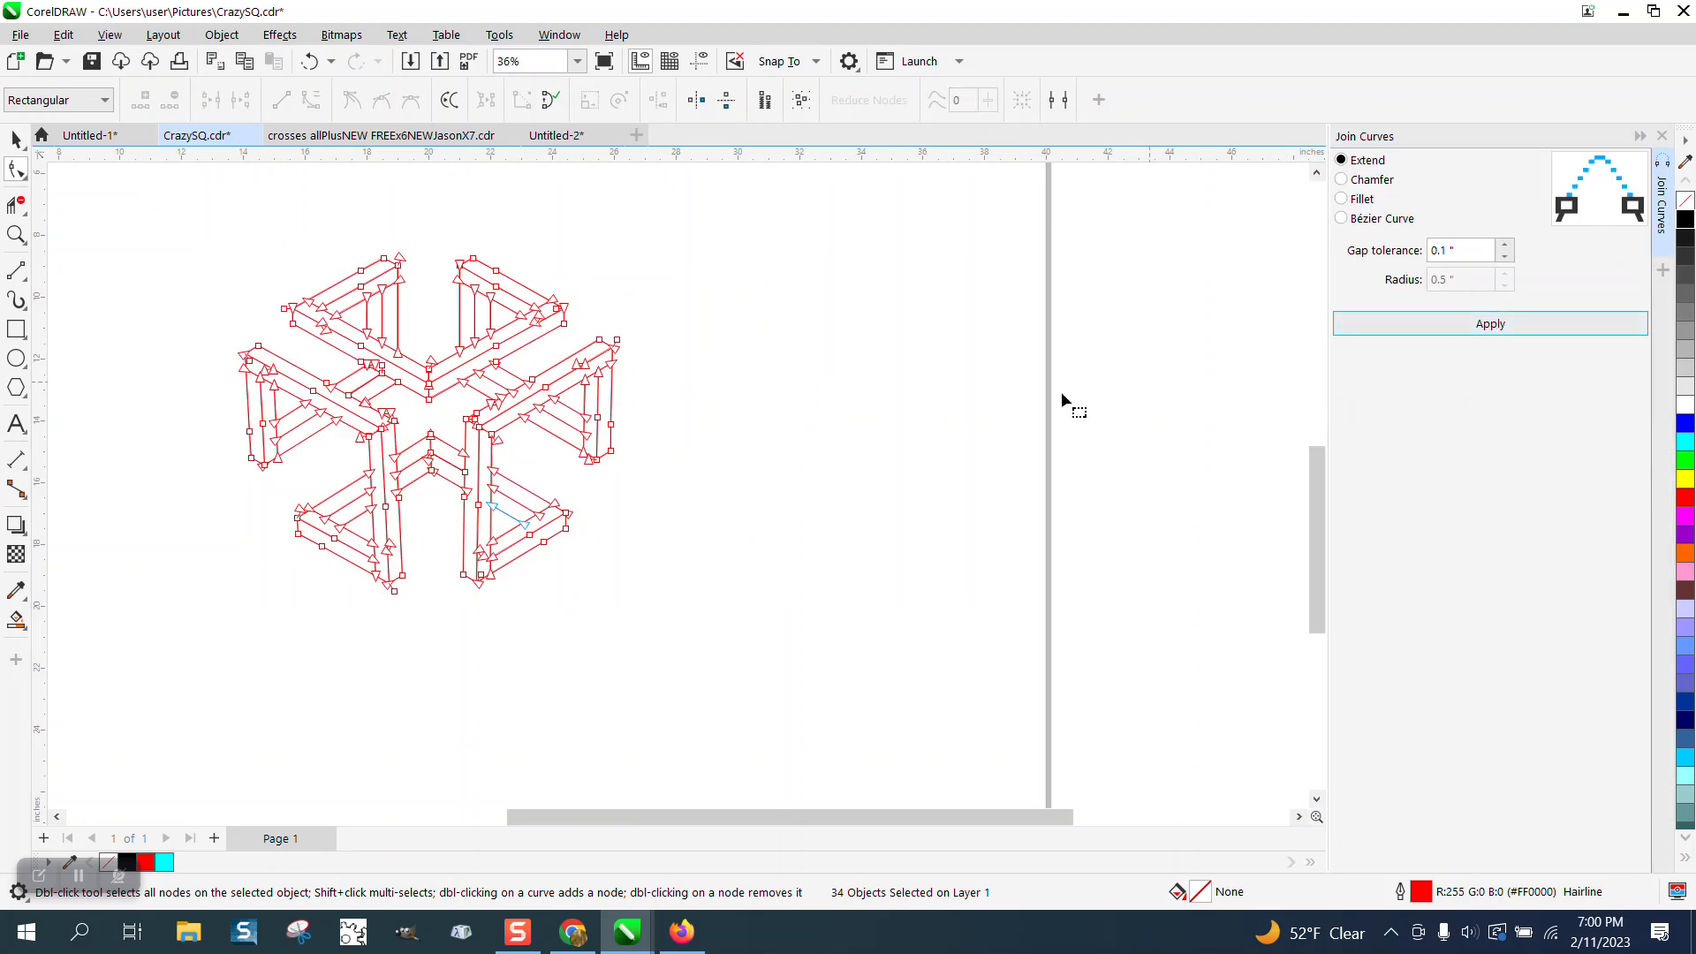
- Test the joins at the base's rear inner corner by pulling its line ends out of place, undoing each move
left_click(15, 235)
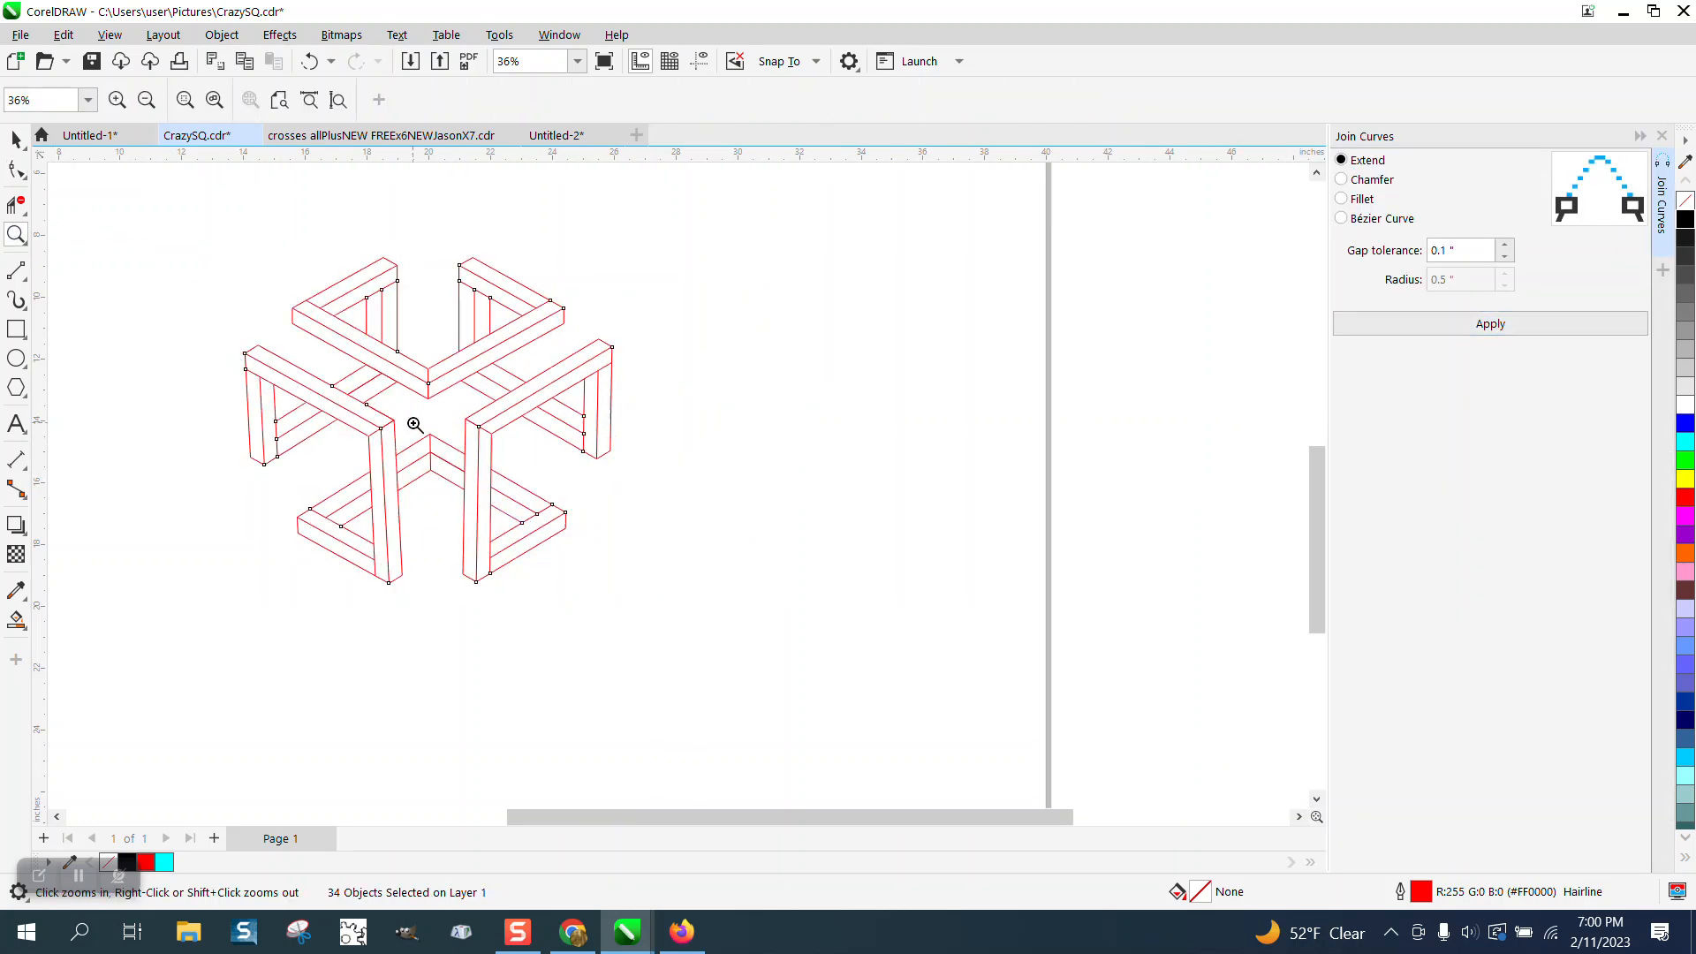
left_click_drag(409, 411, 485, 467)
left_click(15, 170)
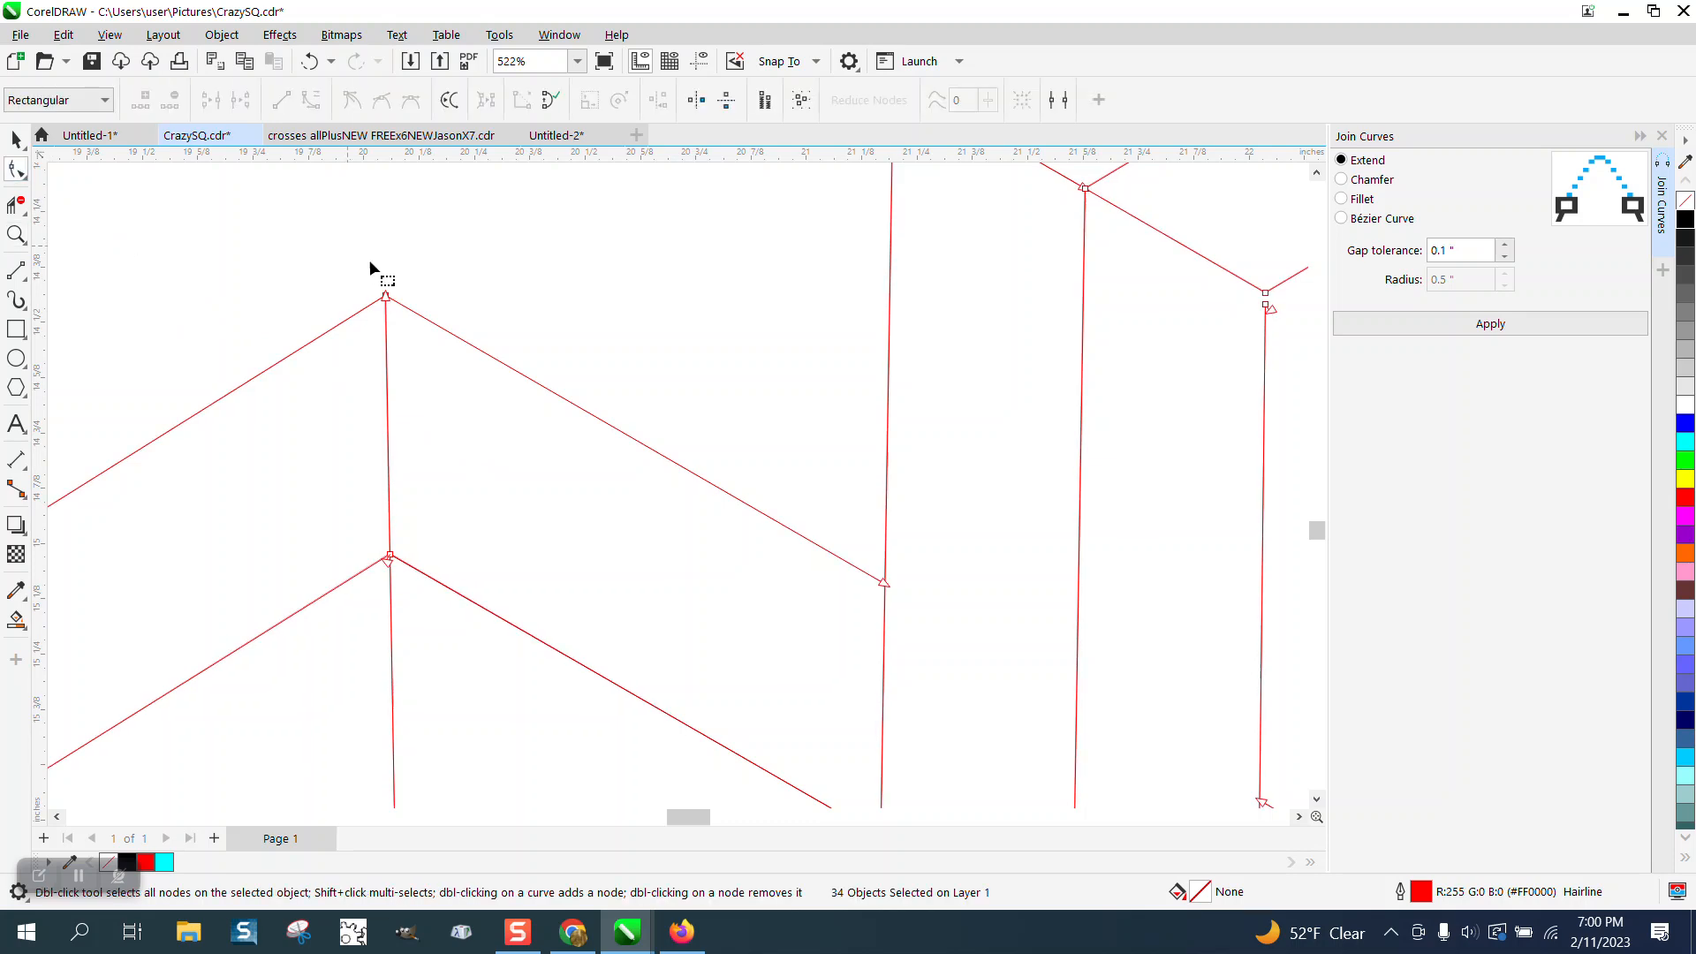
scroll(486, 257, "down", 3)
left_click_drag(443, 395, 420, 443)
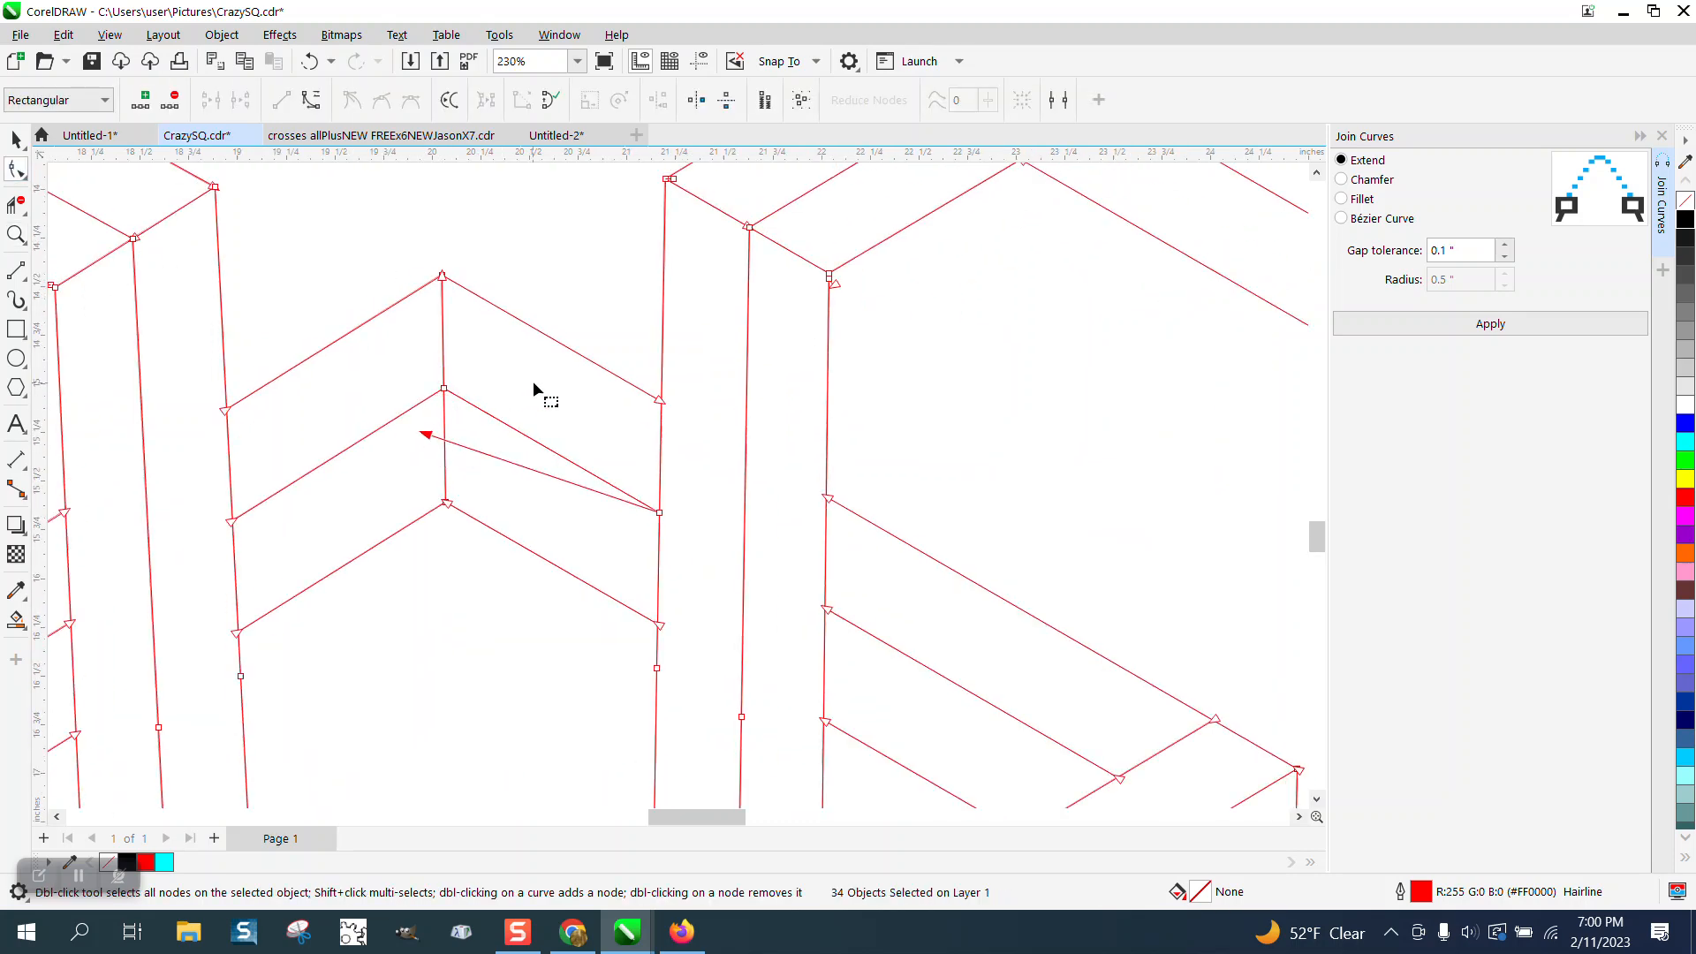
key("ctrl+z")
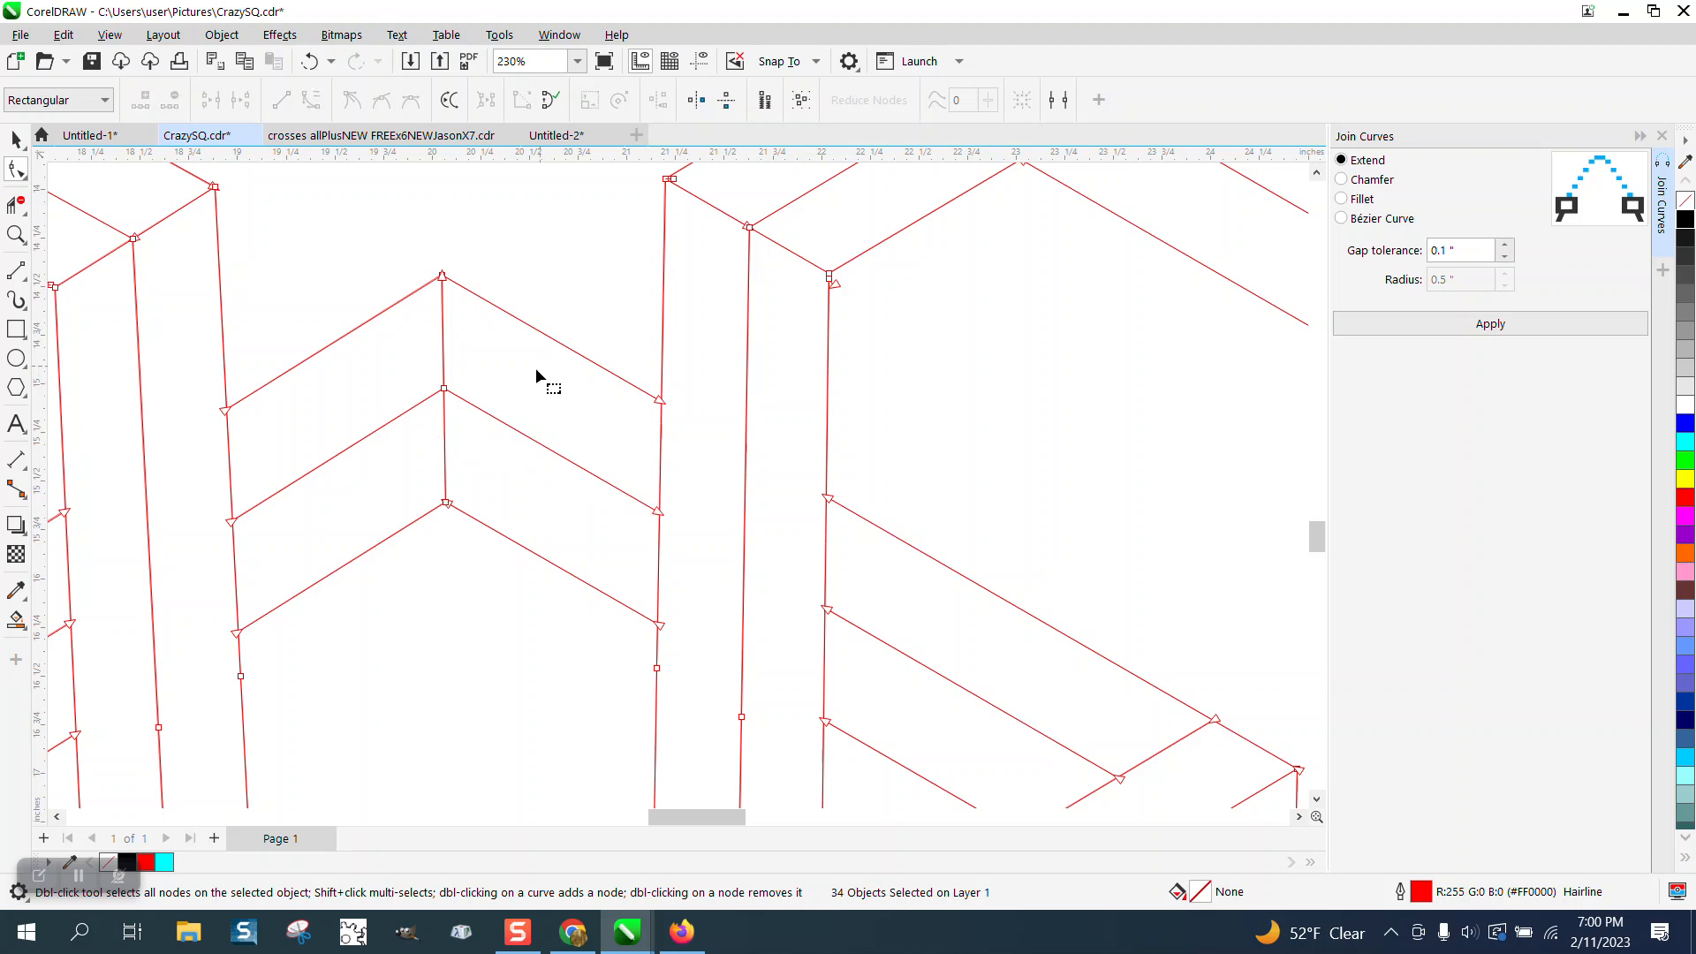
left_click_drag(475, 519, 459, 554)
left_click(311, 64)
- Reapply Join Curves at the base's lowest inner corner, test the adjoining line by pulling its end away, and undo that move
left_click(446, 503)
left_click(1473, 335)
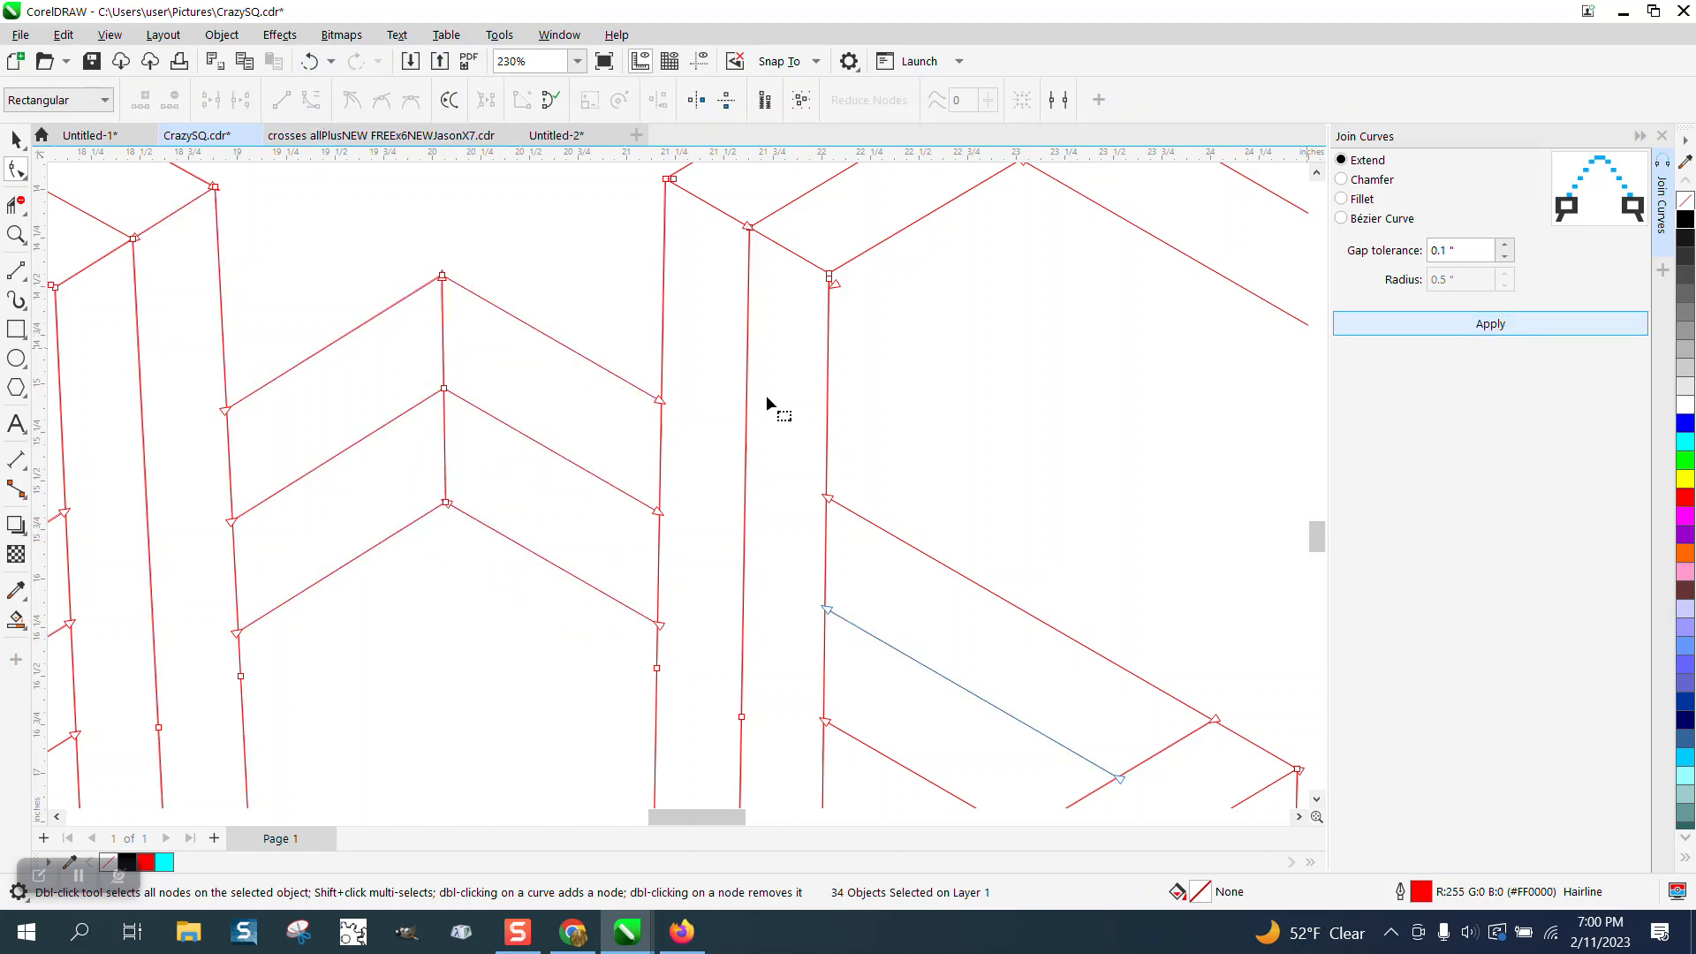
left_click(416, 521)
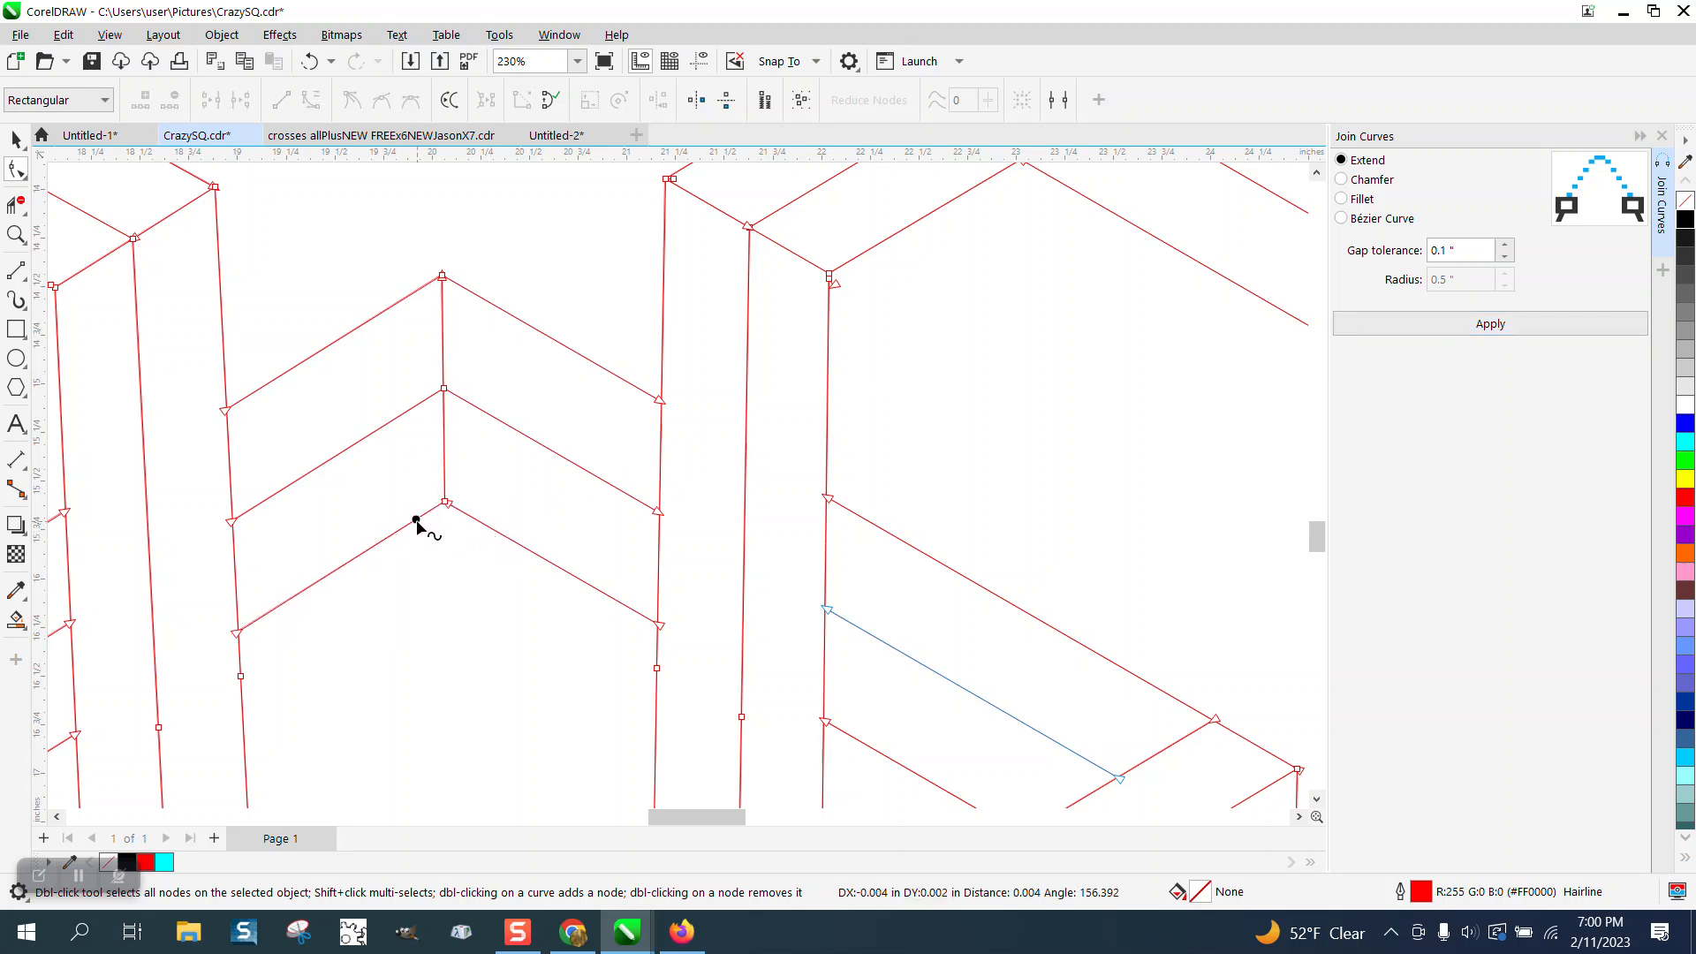
left_click(496, 534)
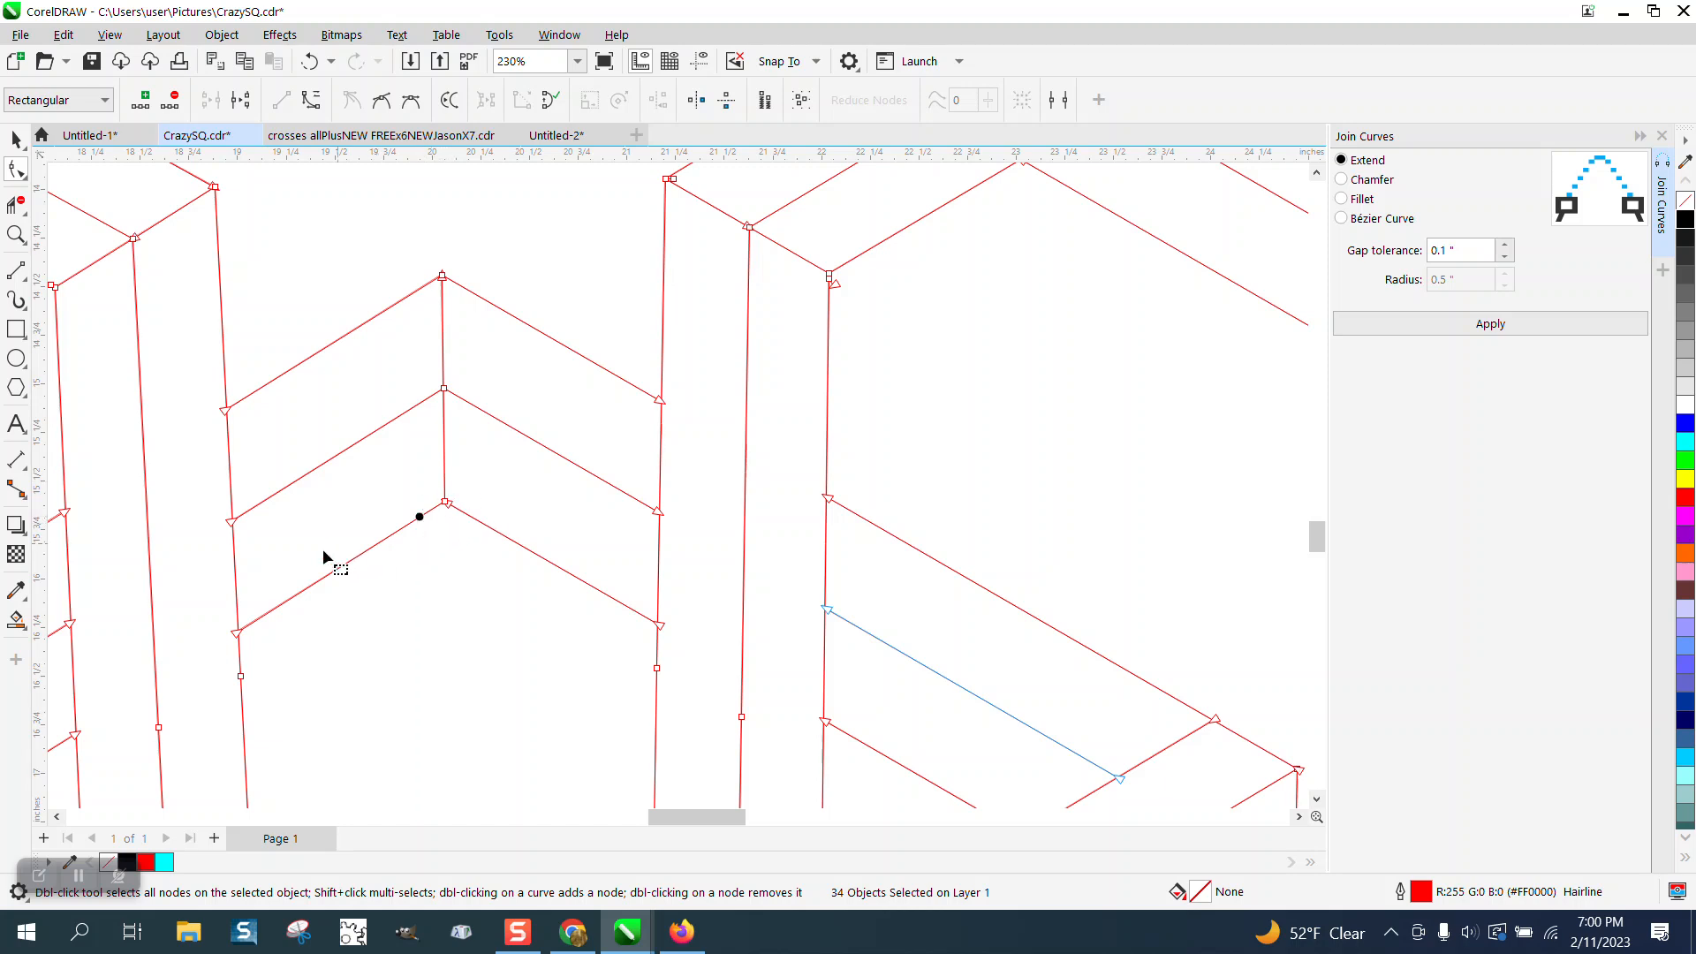
left_click_drag(237, 636, 301, 674)
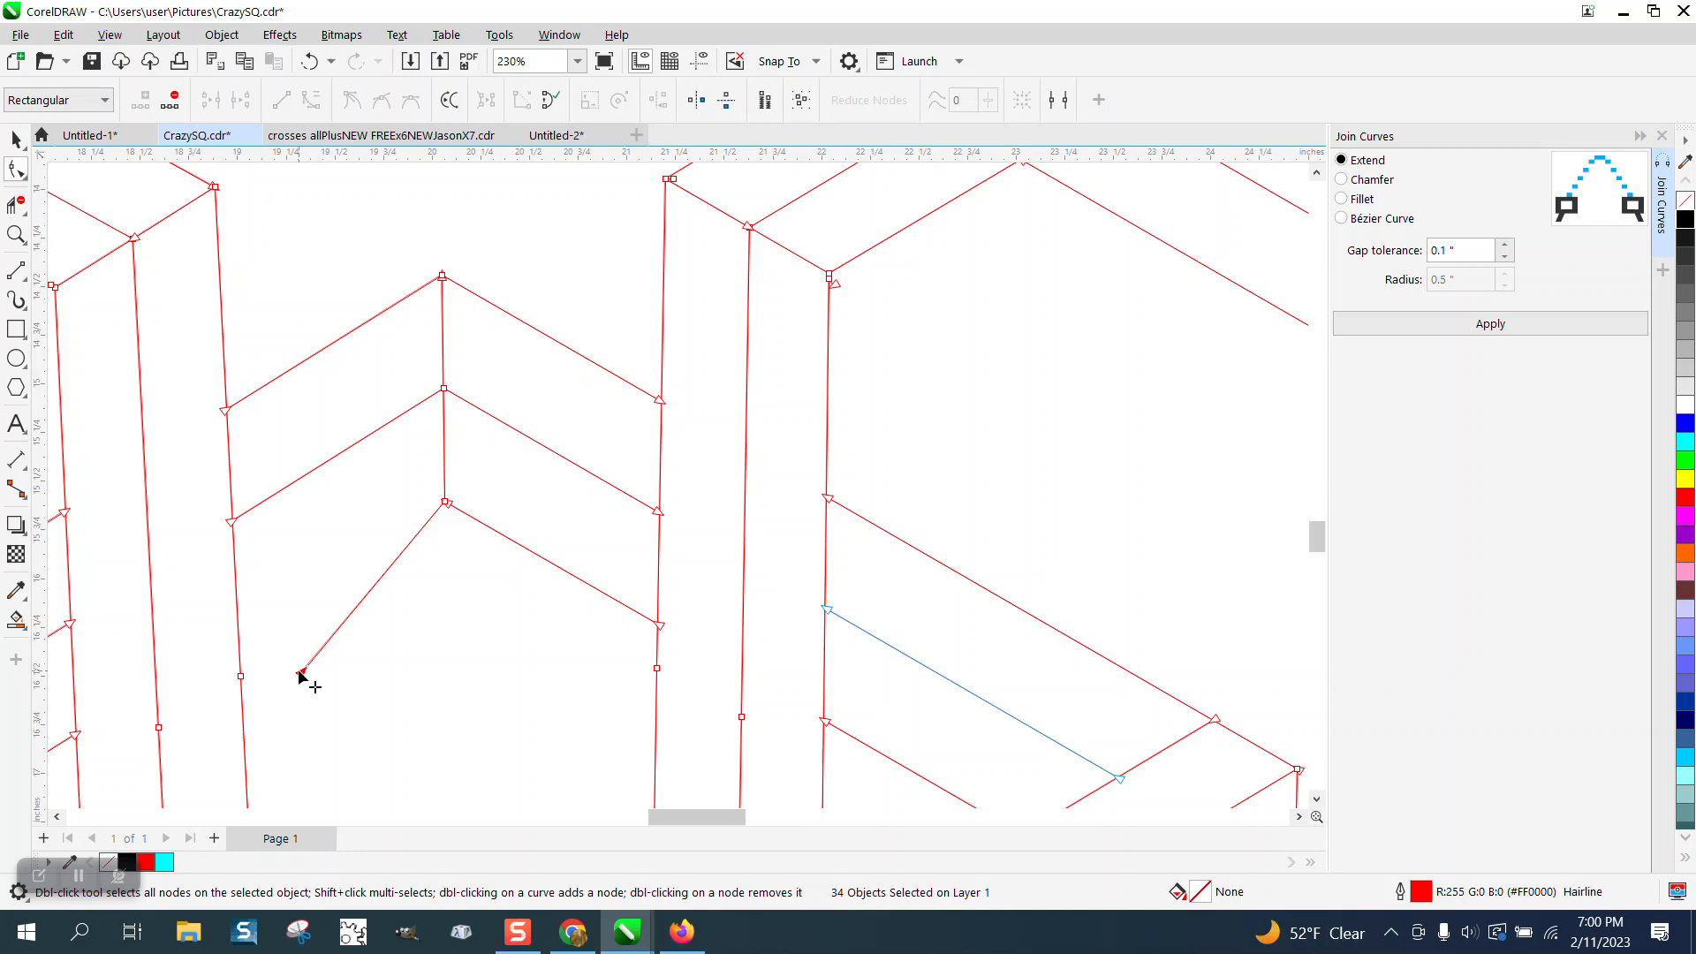
left_click(310, 62)
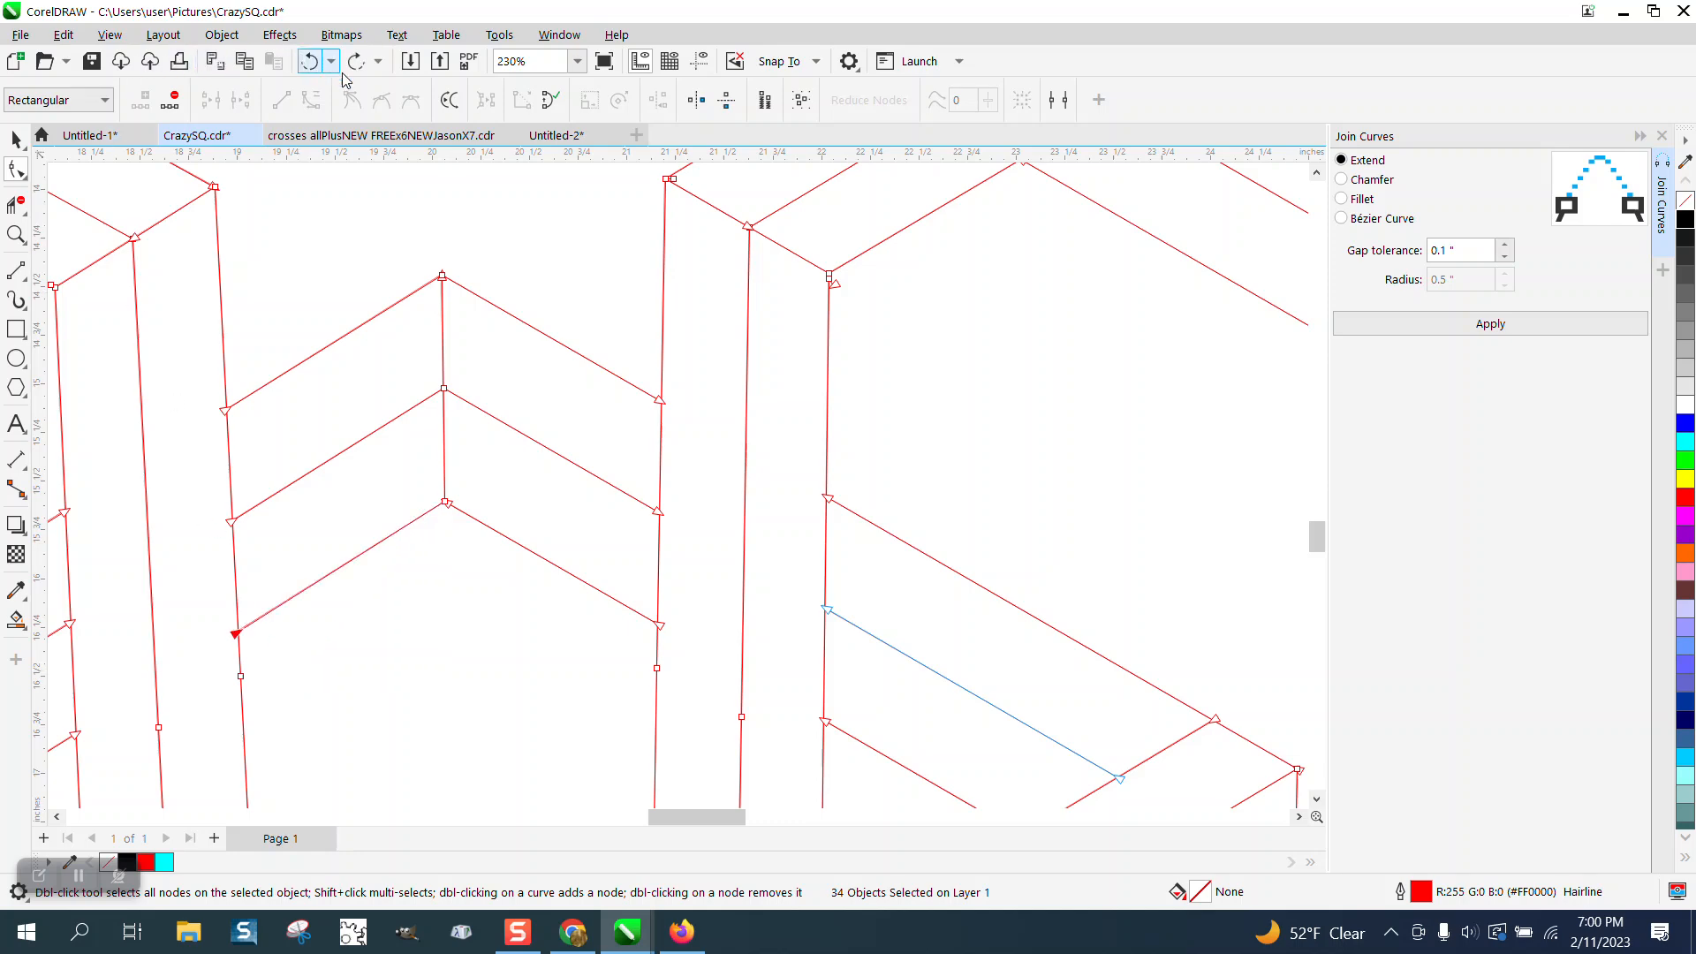
- Select the whole cube drawing and combine its lines into one curve
scroll(512, 398, "down", 8)
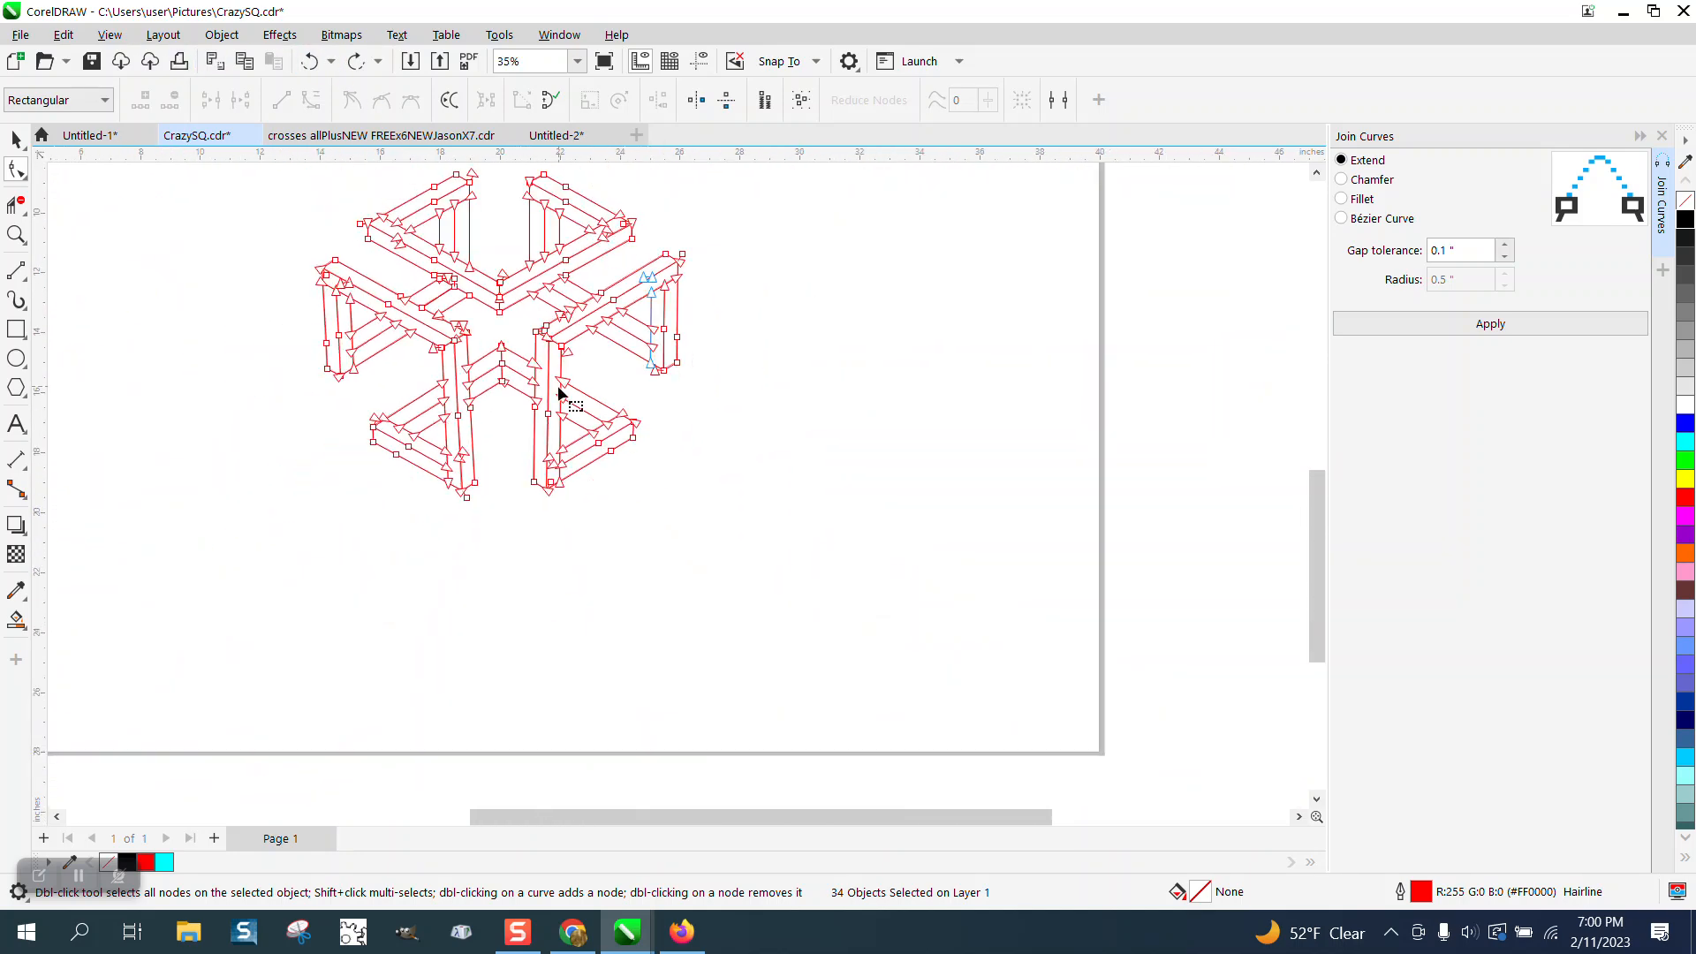
scroll(559, 387, "down", 2)
left_click(17, 141)
mouse_move(350, 212)
left_mouse_down()
mouse_move(436, 341)
mouse_move(733, 486)
left_mouse_up()
left_click(221, 35)
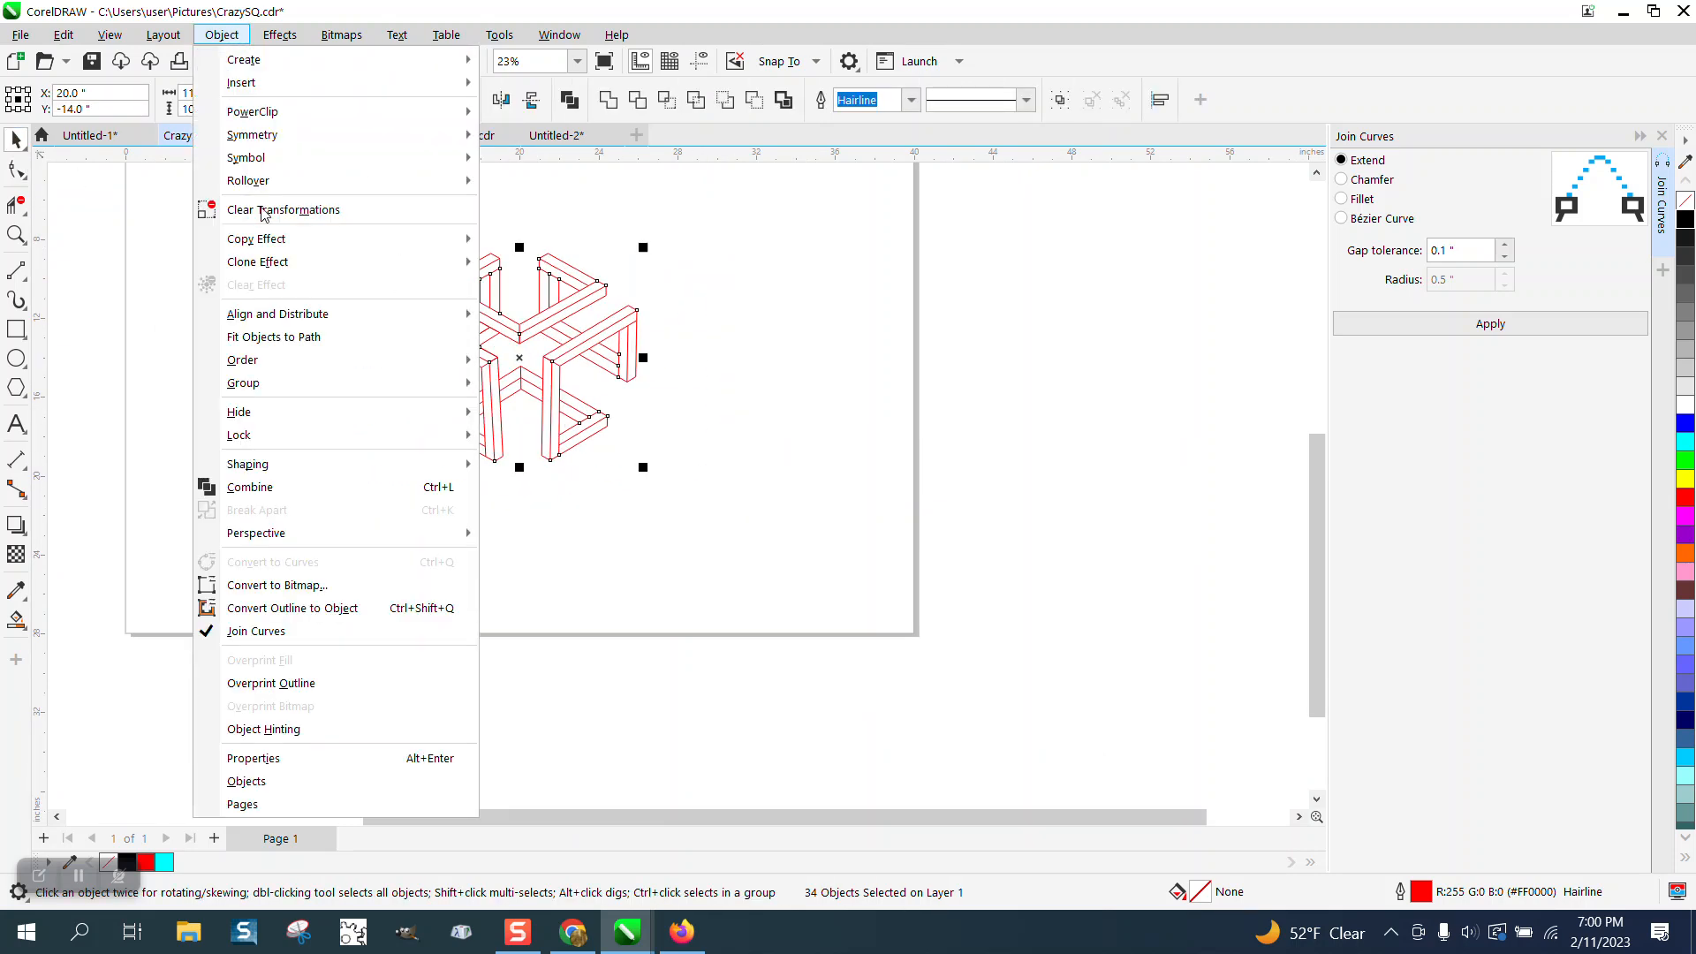
left_click(277, 488)
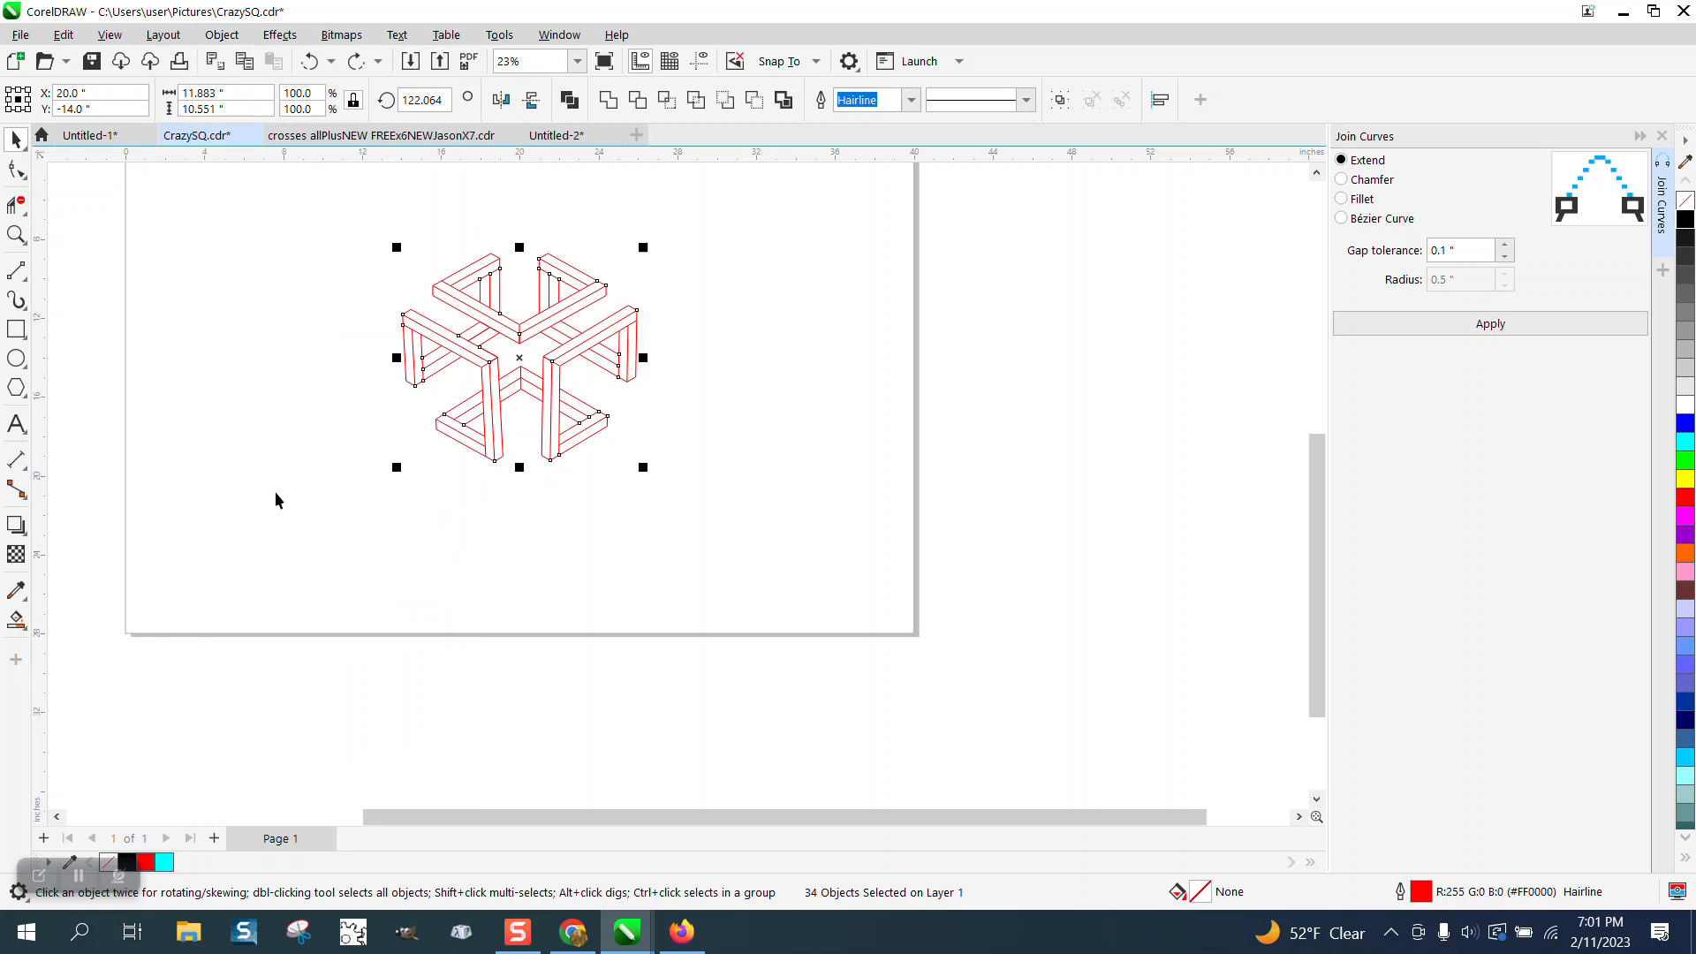
- Draw a rectangle about 21.7" by 14.1" around the cube drawing
left_click(16, 234)
left_click_drag(412, 376, 712, 509)
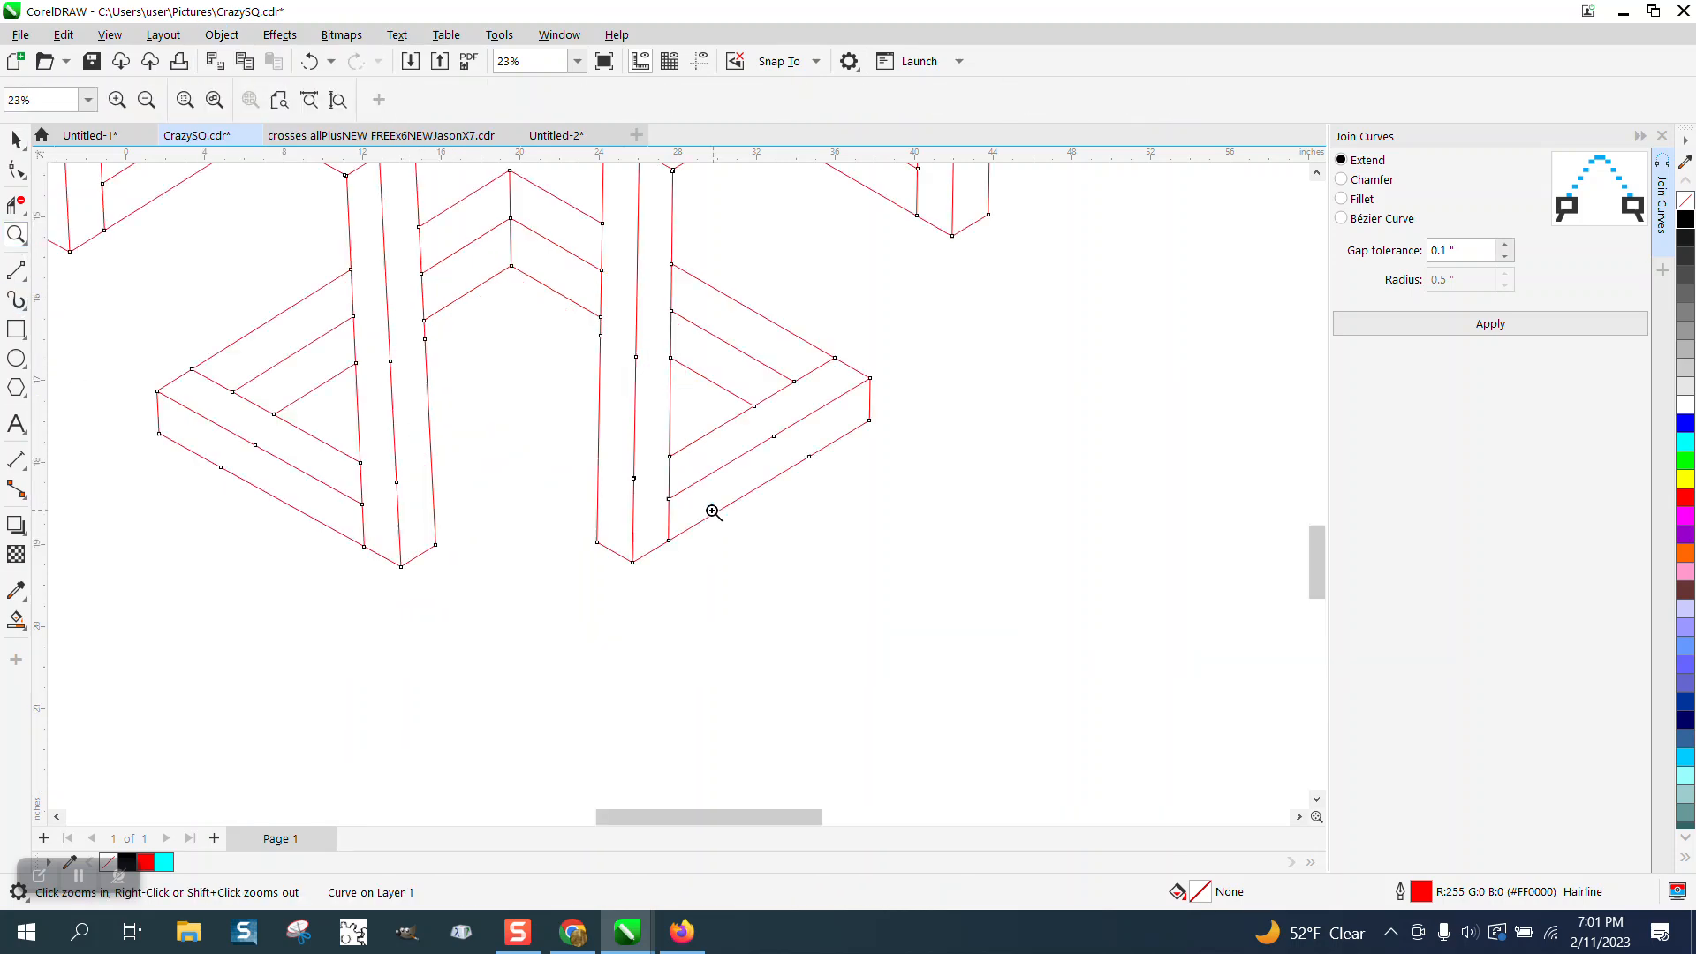
scroll(771, 502, "down", 3)
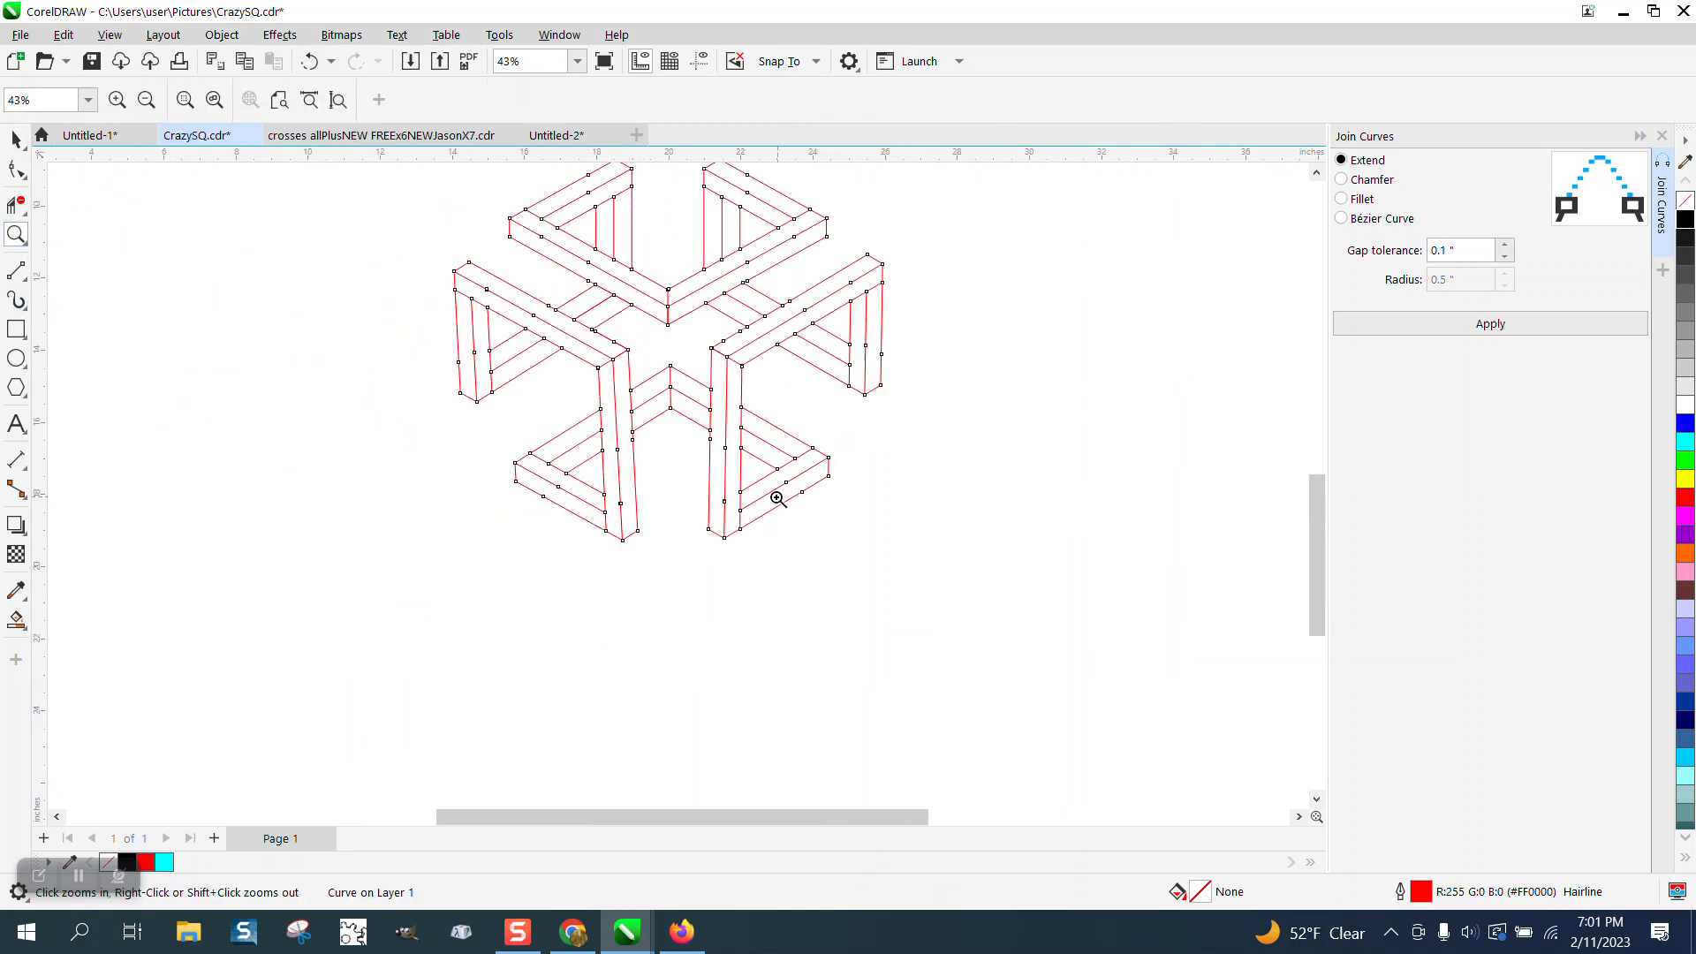
left_click(16, 329)
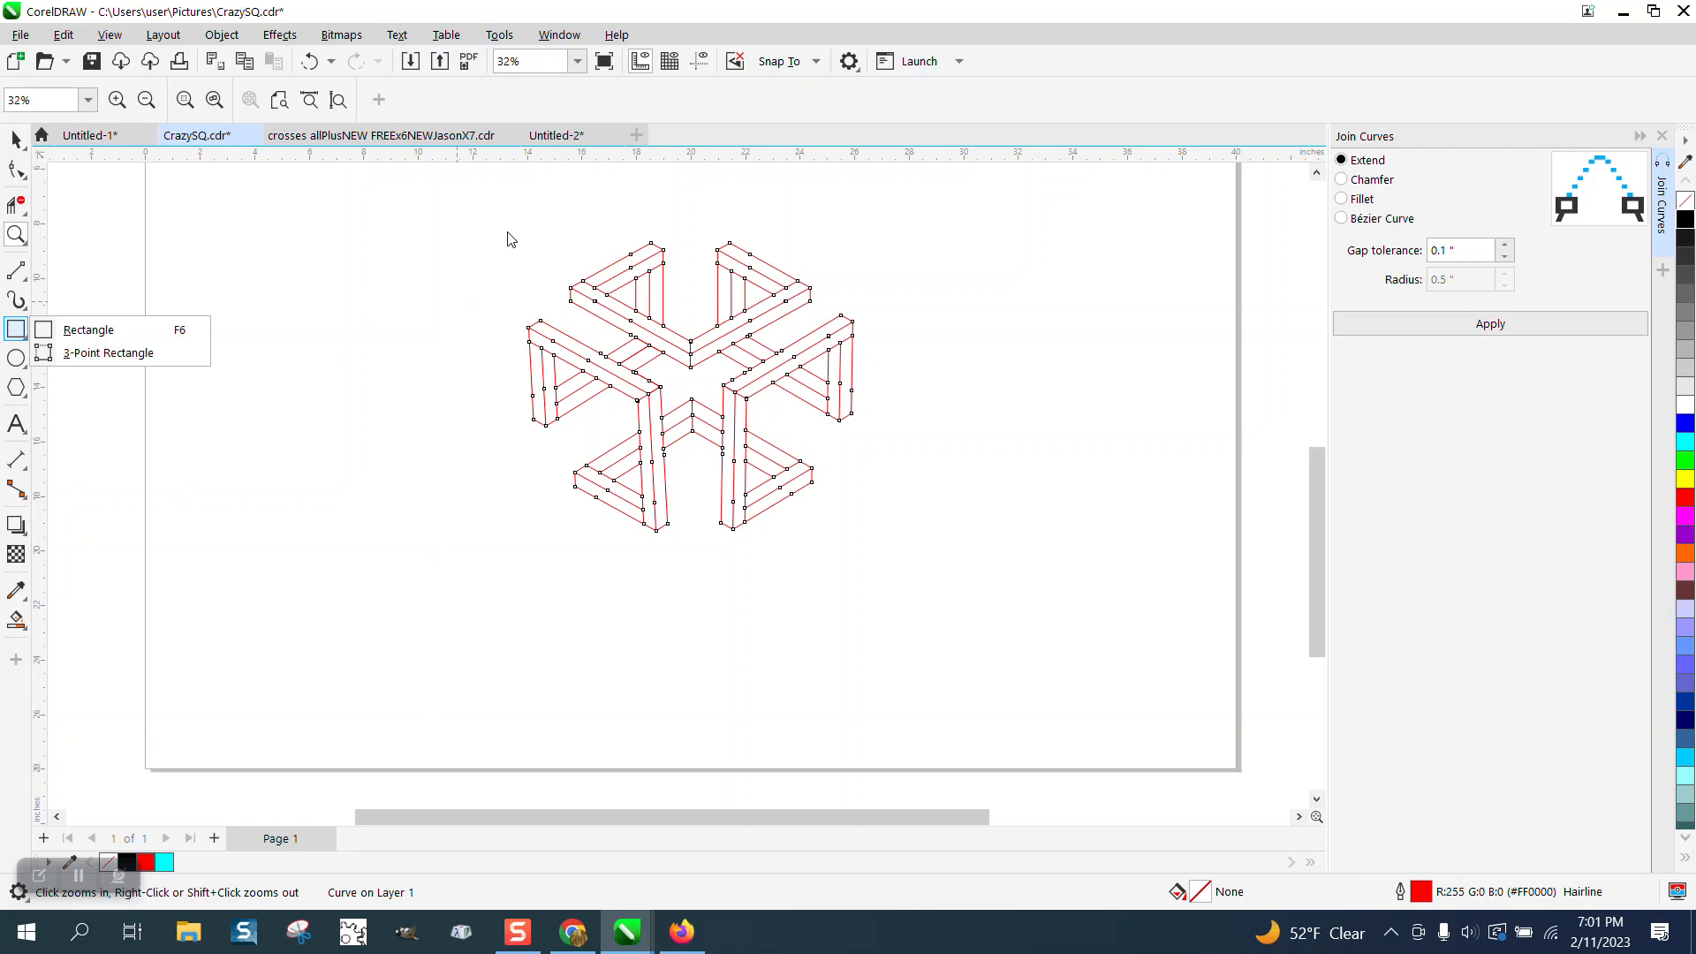
left_click(88, 330)
mouse_move(477, 221)
left_mouse_down()
mouse_move(1083, 607)
mouse_move(1069, 605)
left_mouse_up()
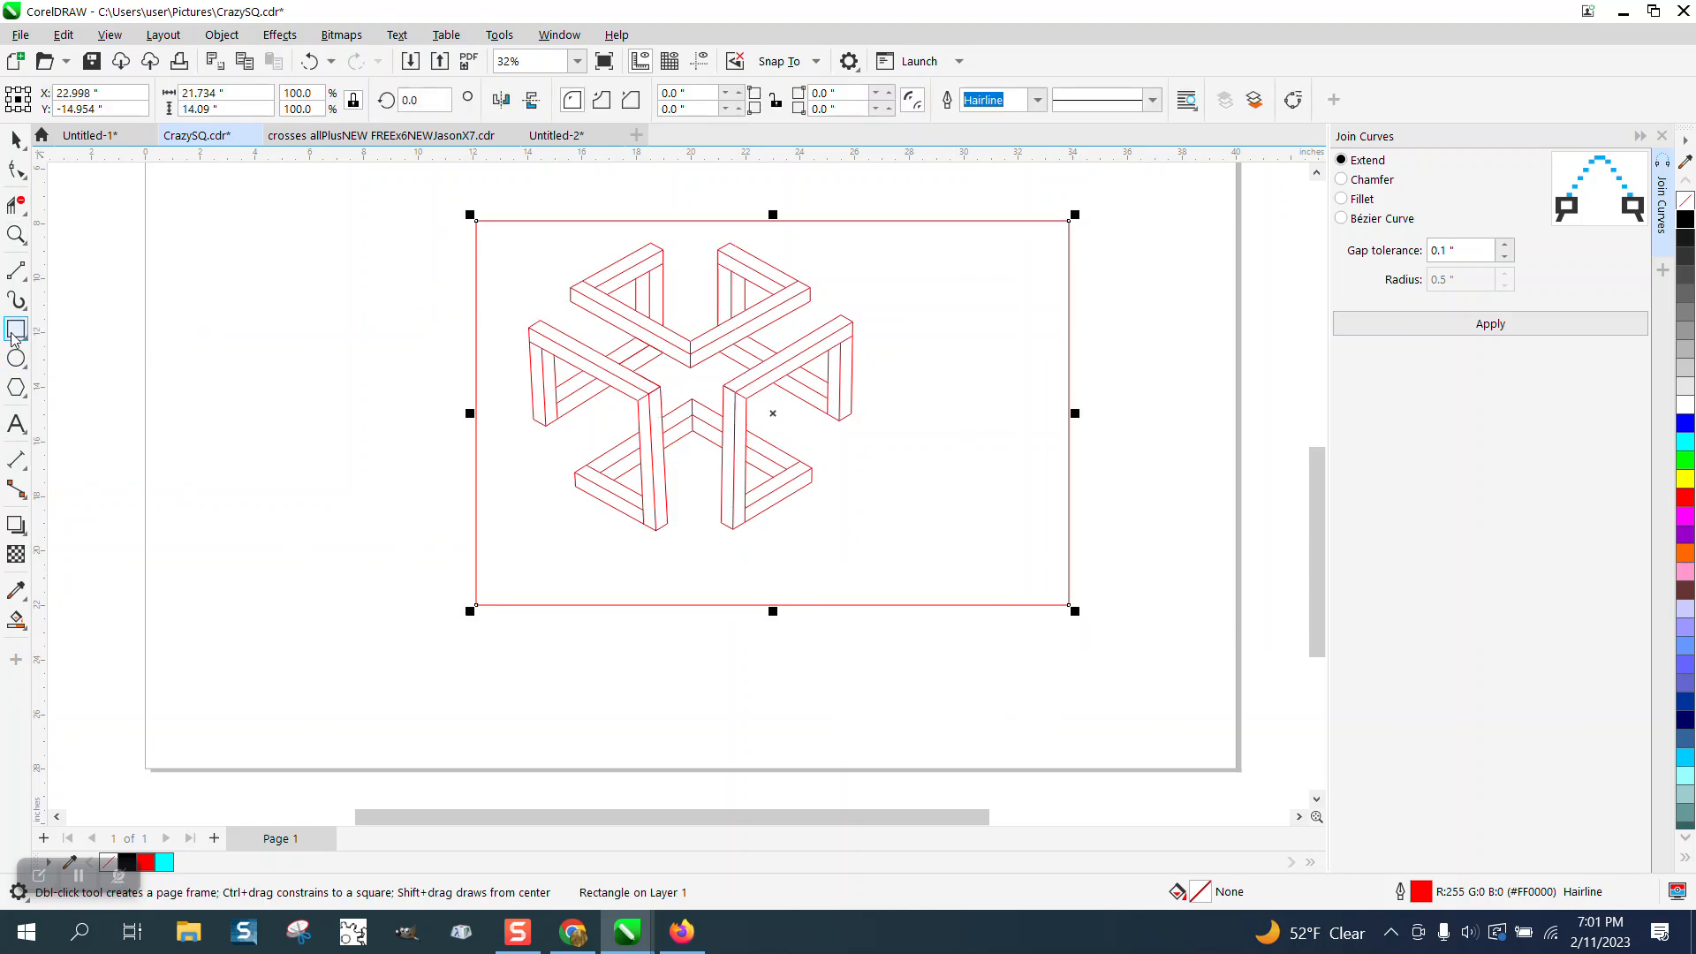
- Try Smart Fill in cyan with no outline on the small inner triangle of the base's left side, and undo the fill
left_click(16, 234)
left_click_drag(542, 415, 1016, 610)
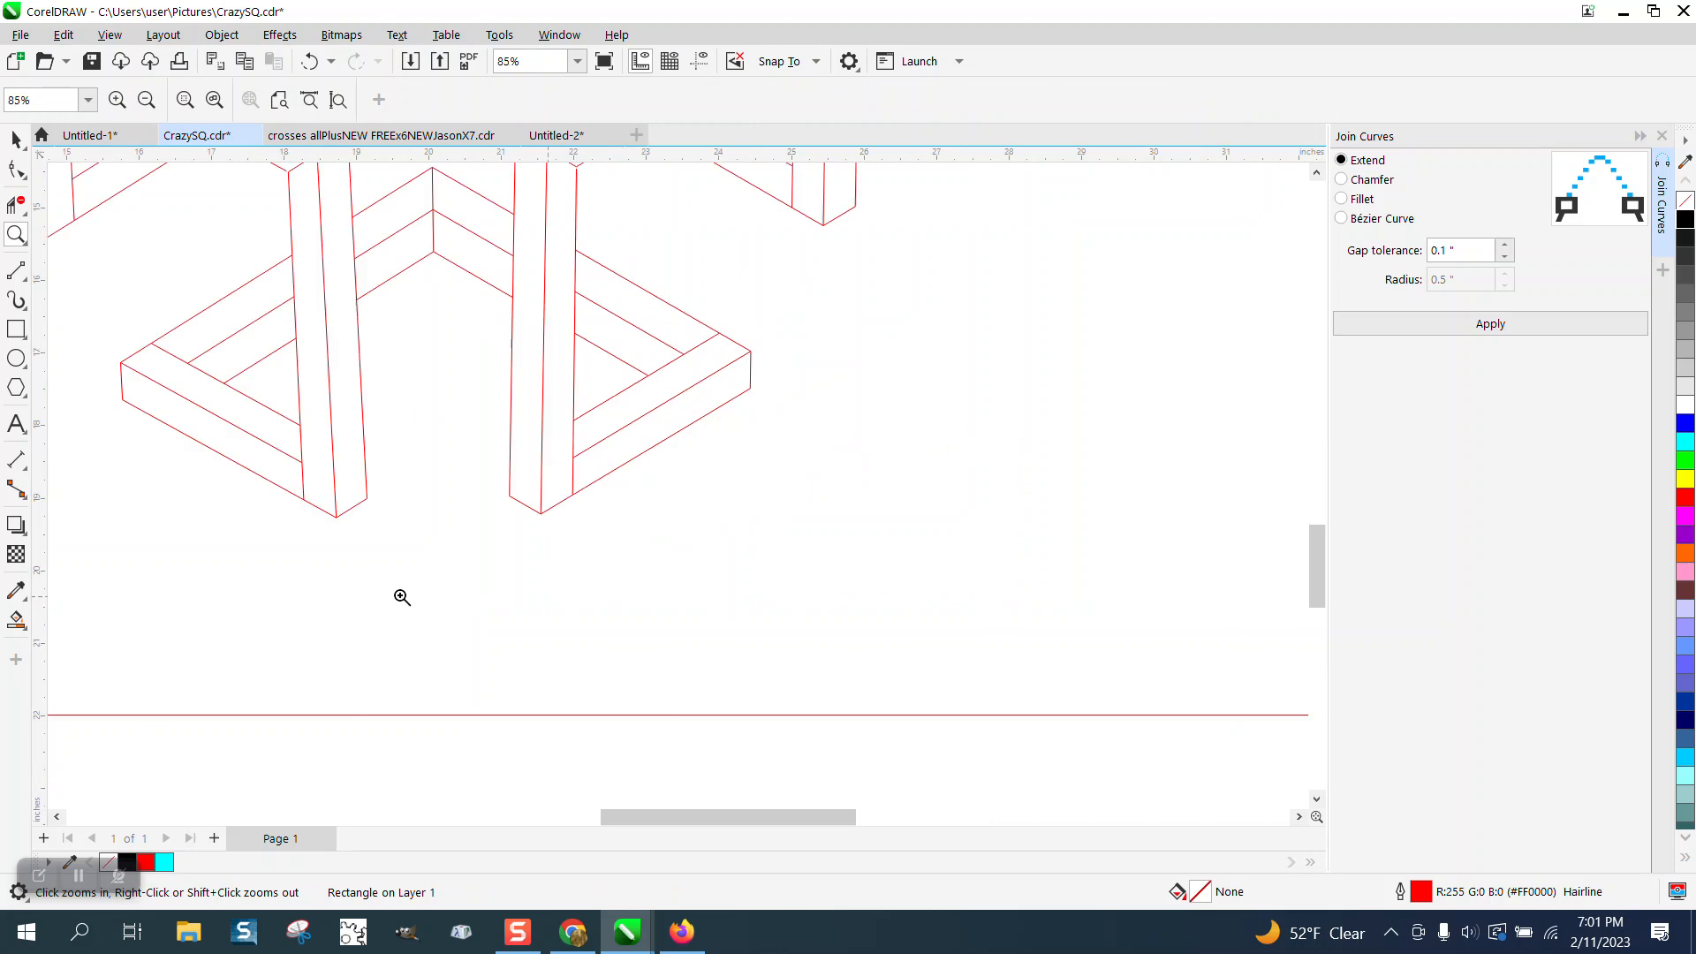
left_click(16, 620)
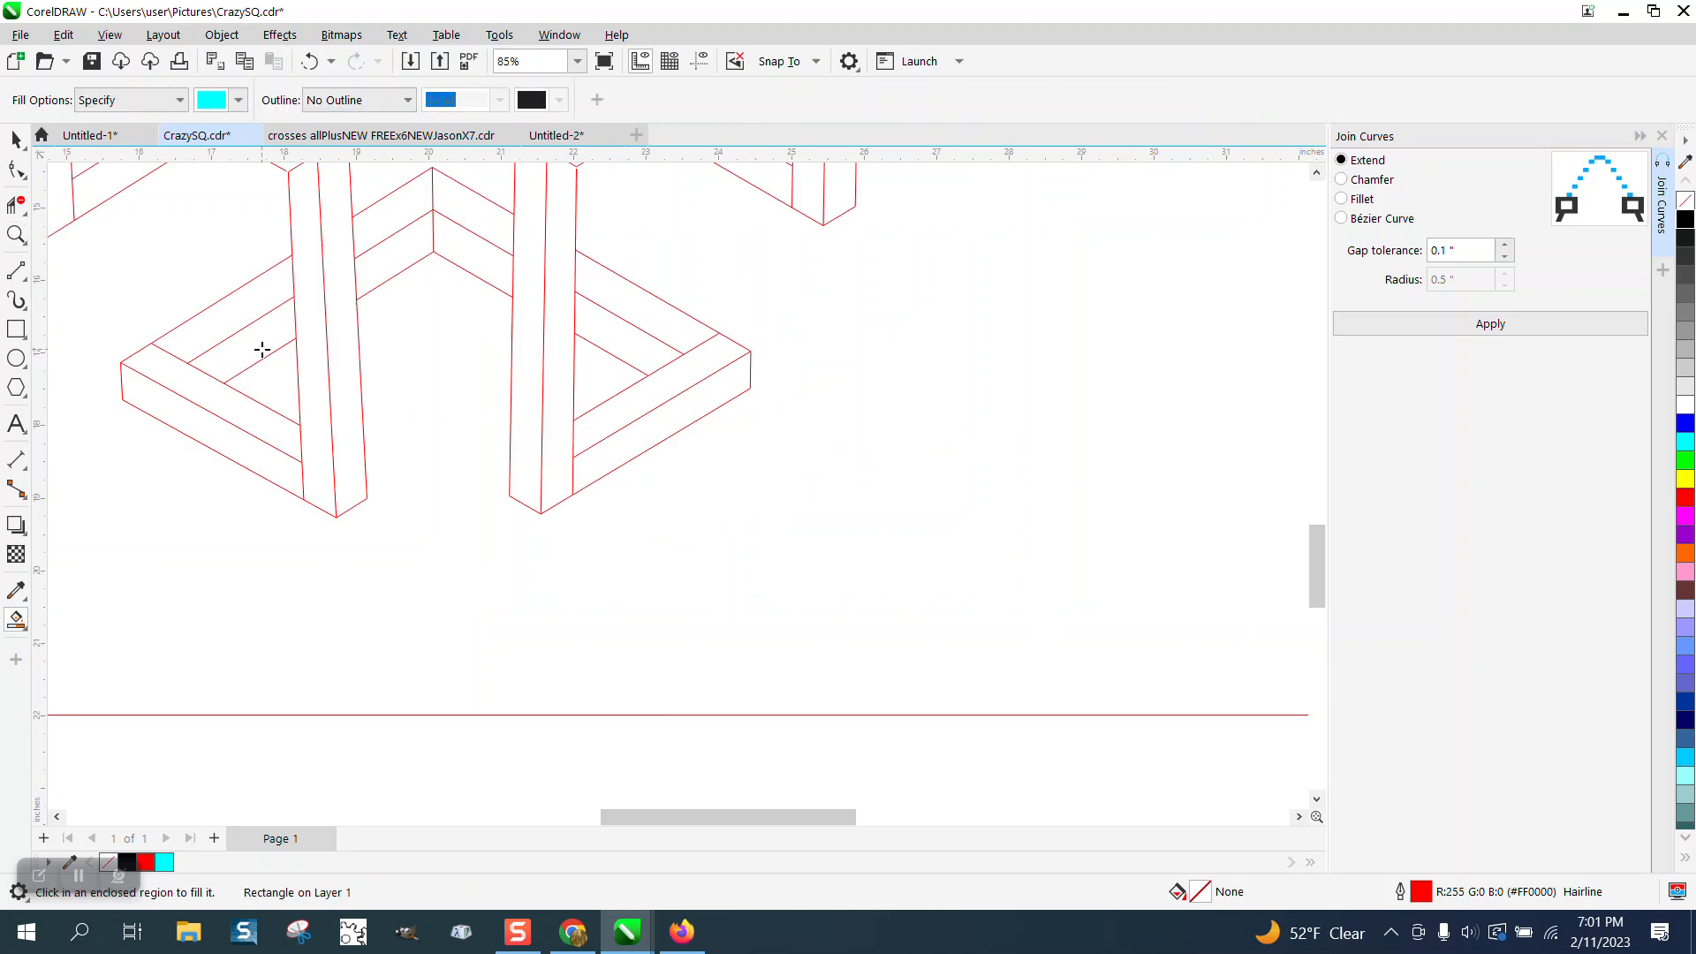
left_click(261, 350)
scroll(618, 327, "down", 1)
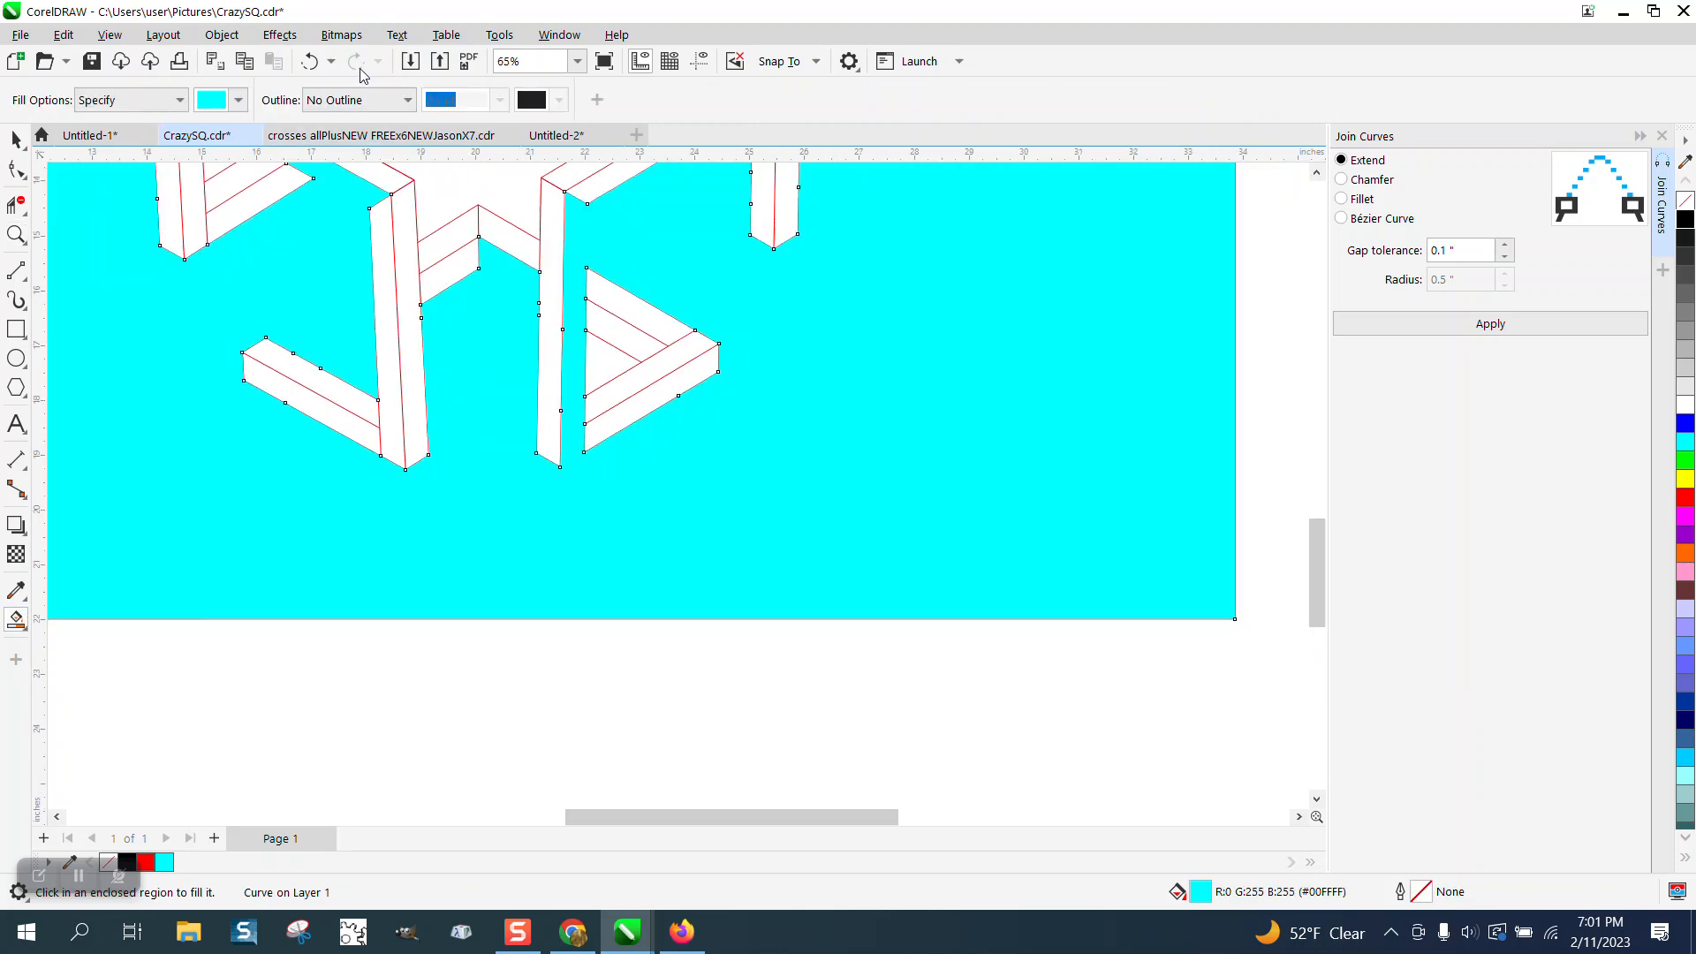
left_click(311, 61)
scroll(619, 371, "down", 4)
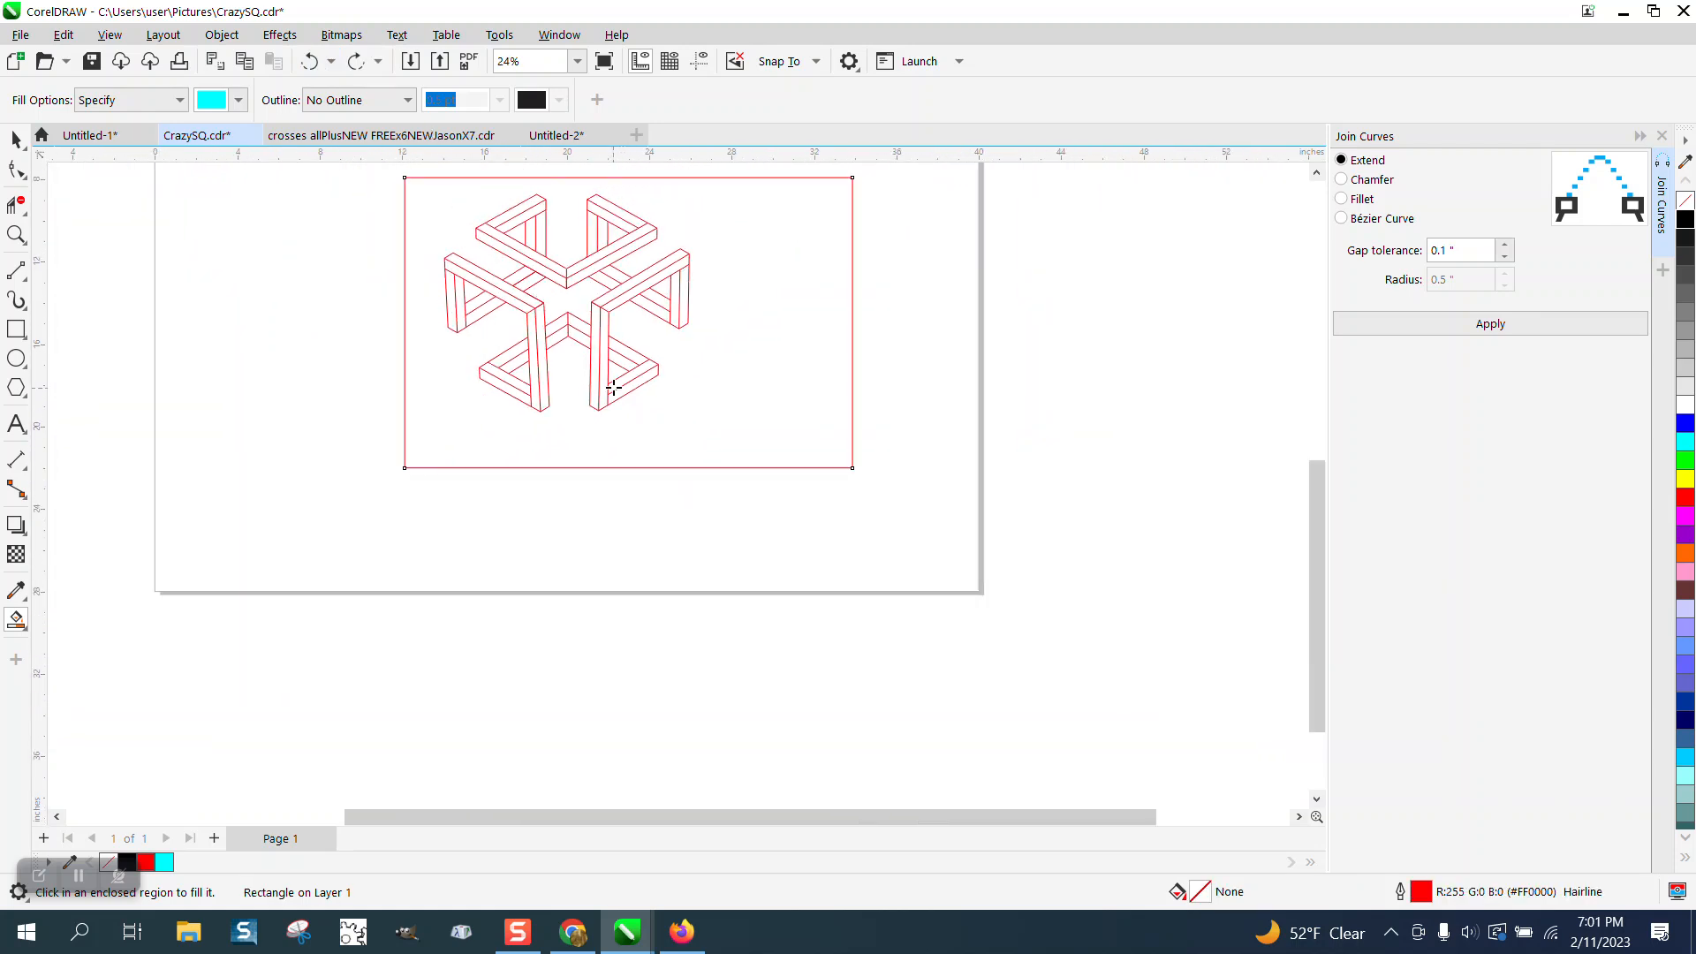
- Delete the rectangle surrounding the cube drawing and zoom in on the cube
left_click(15, 139)
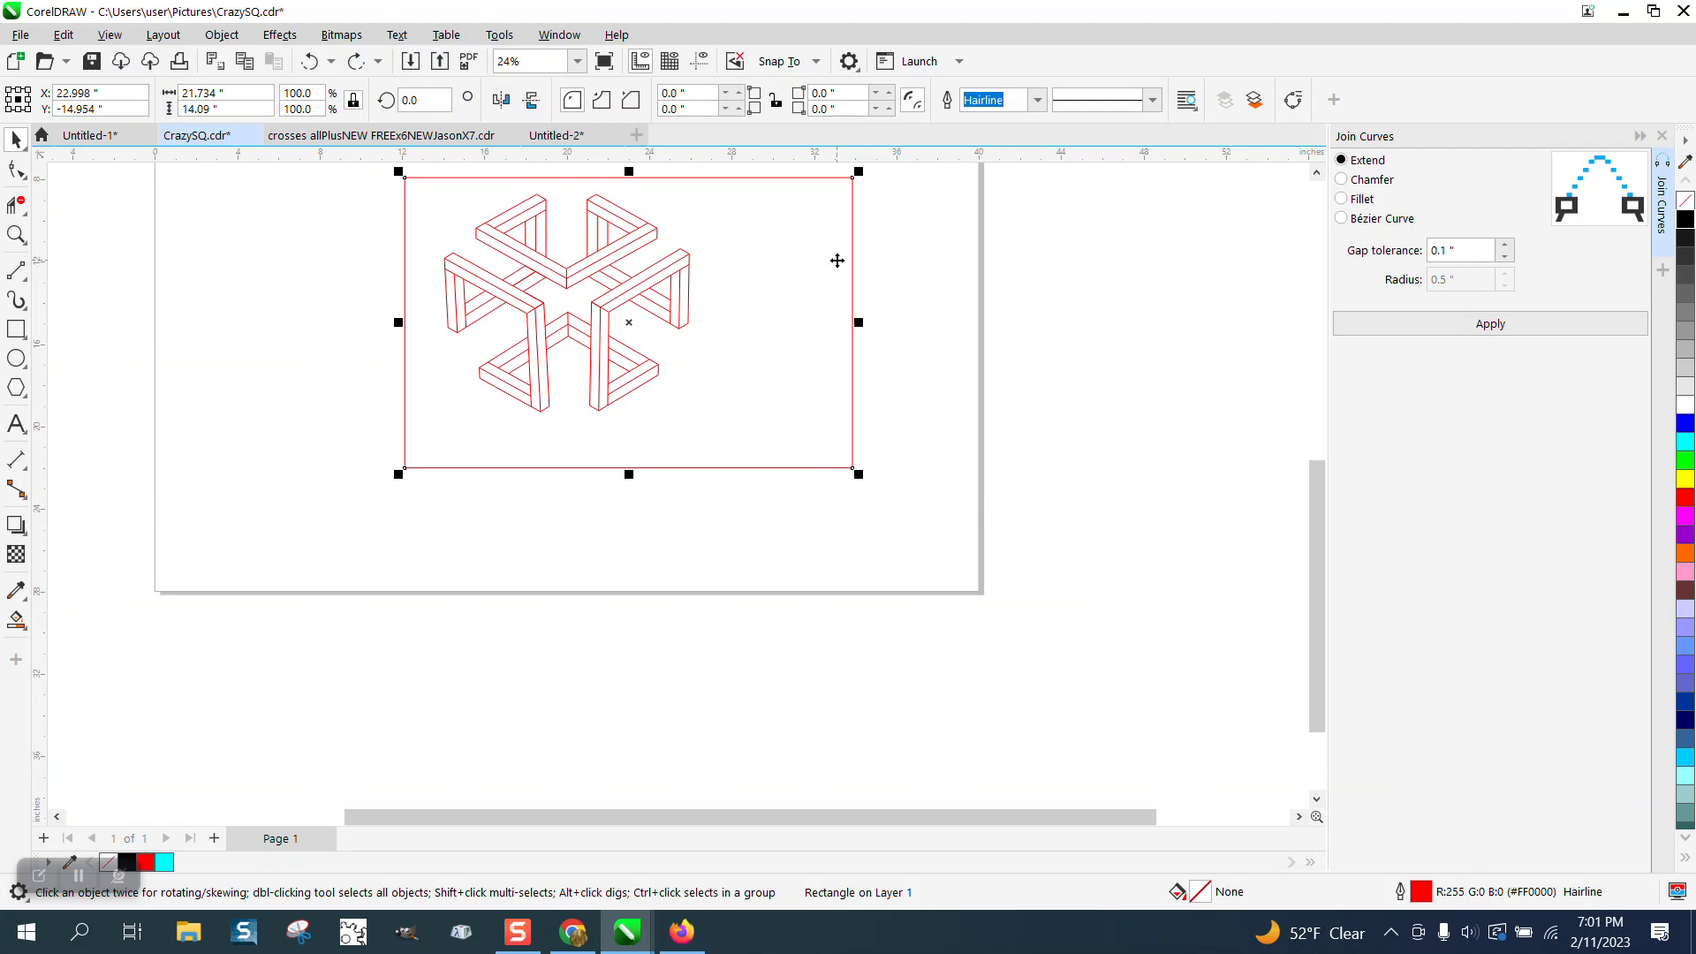
key("Delete")
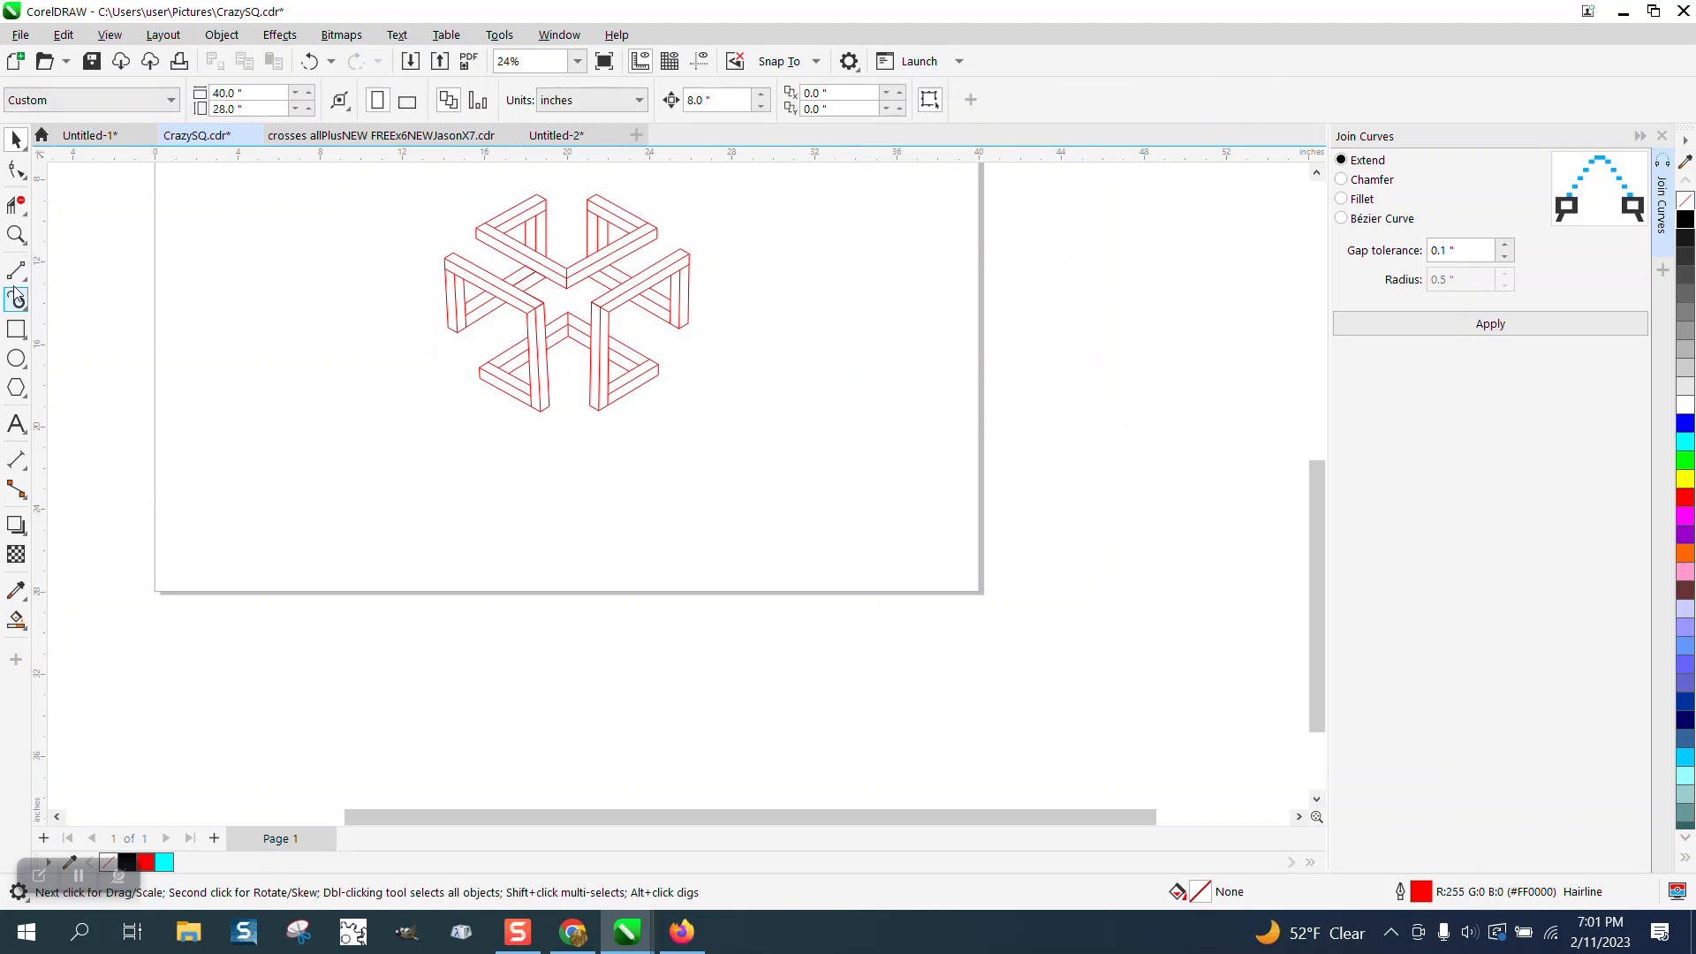
left_click(21, 241)
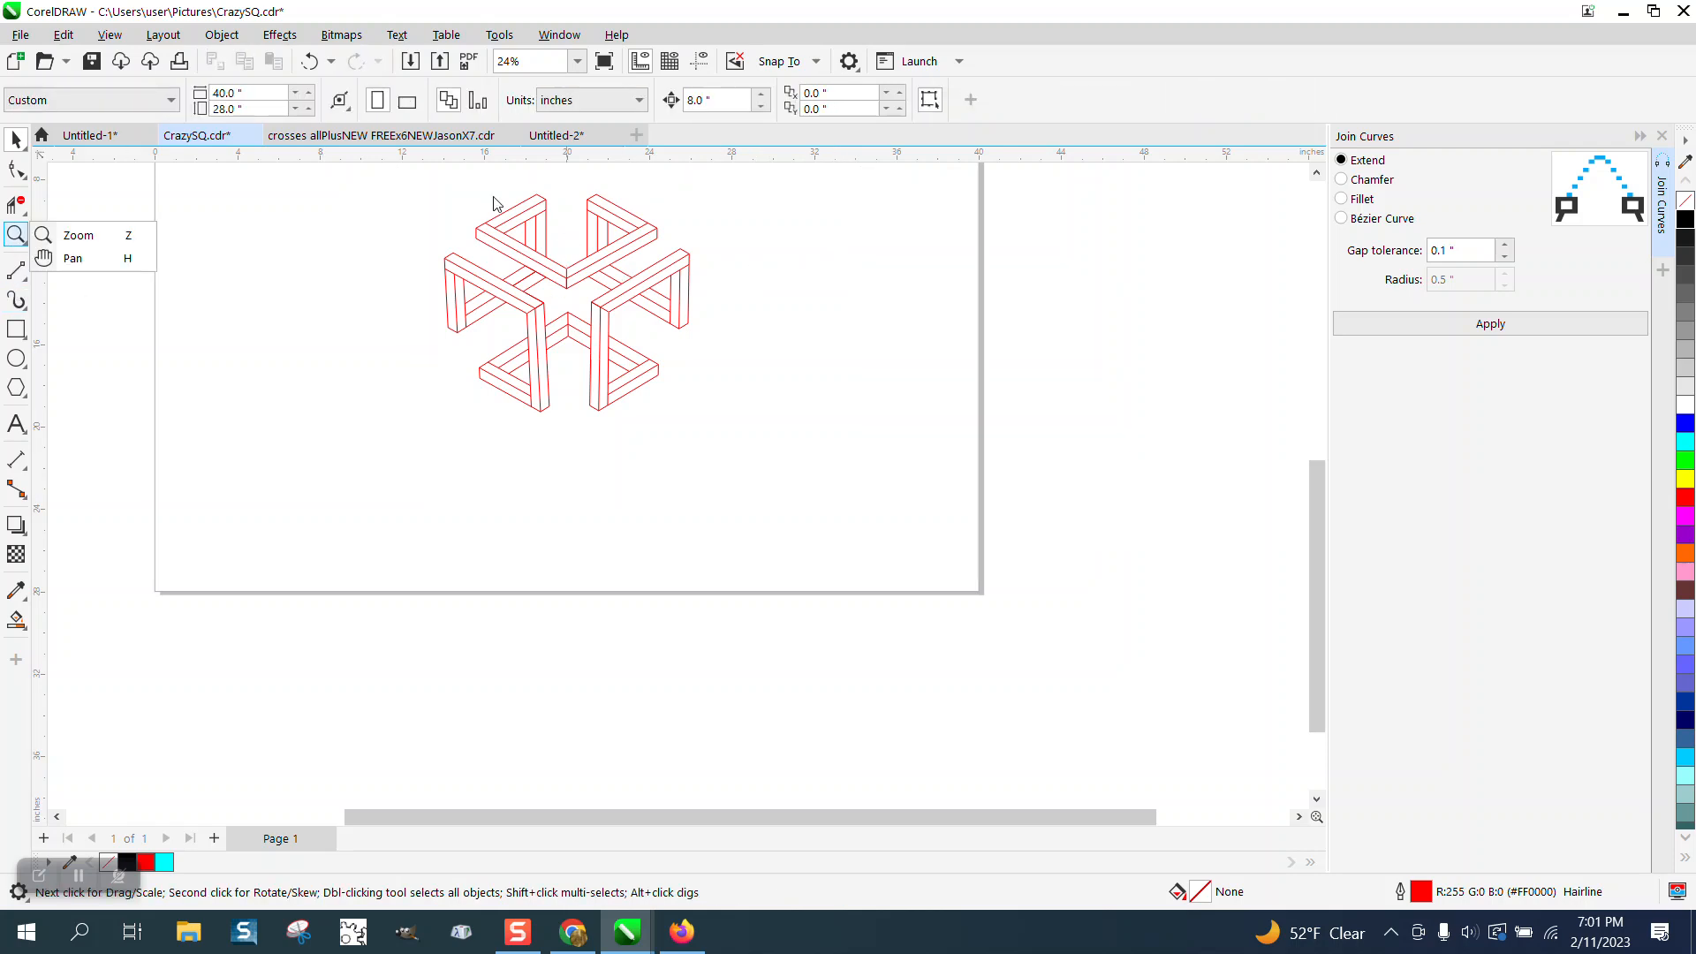
left_click(78, 235)
left_click_drag(415, 187, 802, 434)
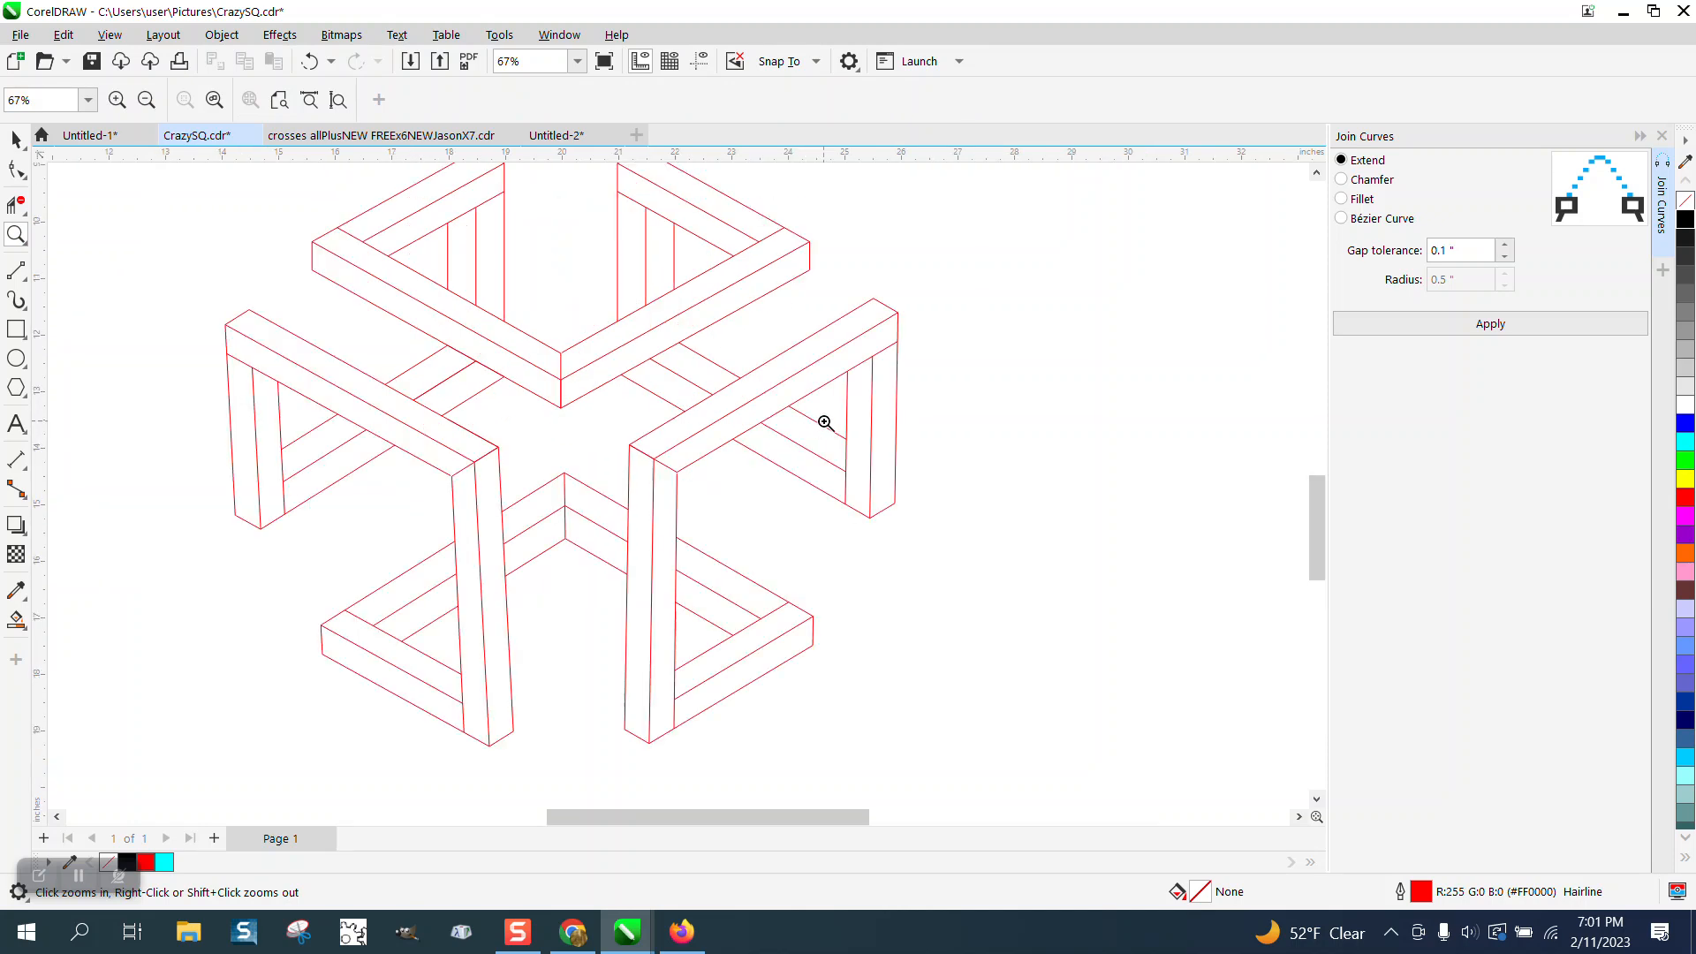